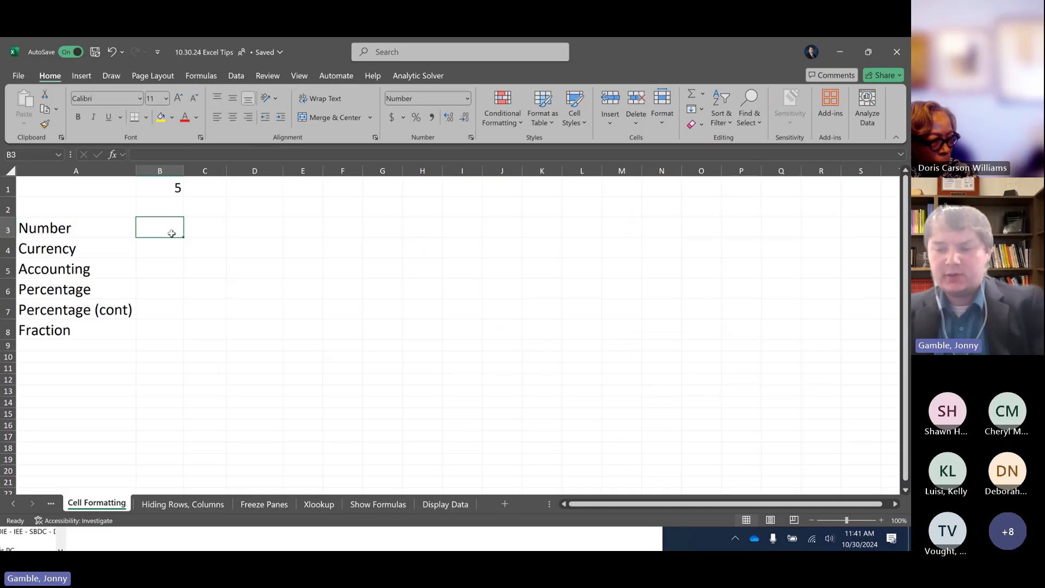
pyautogui.press('Down')
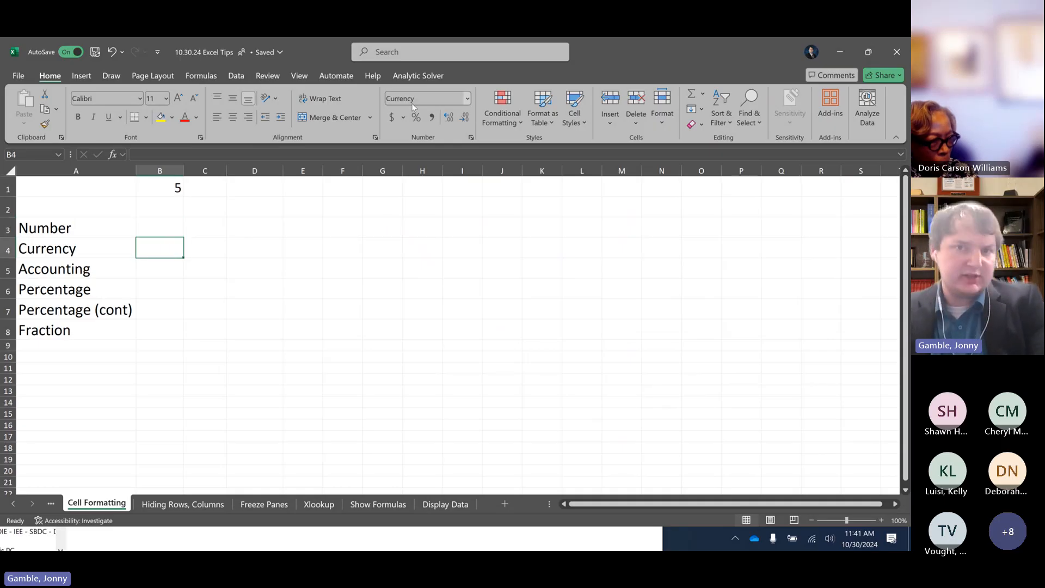
pyautogui.press('Down')
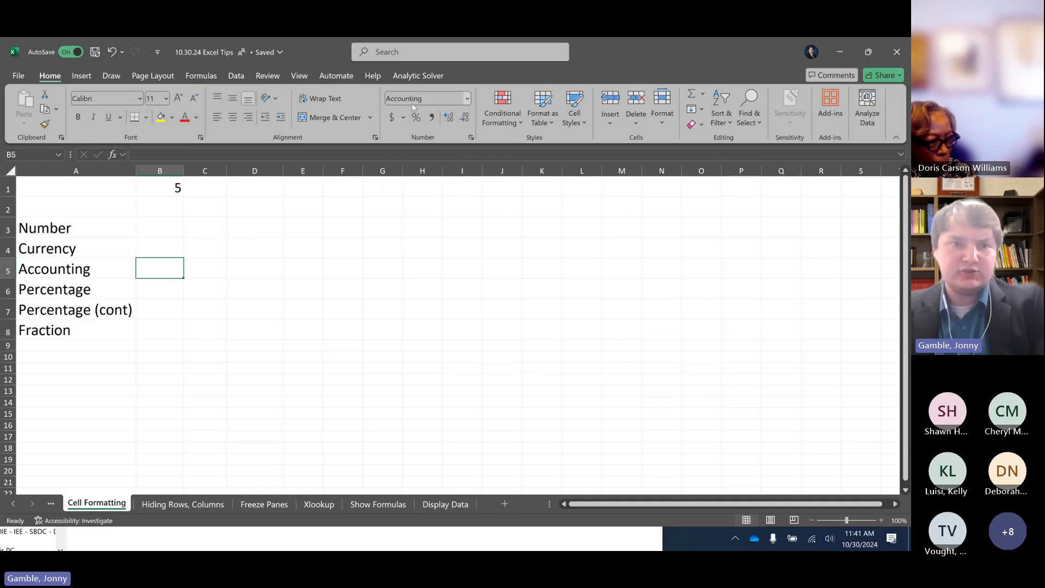
pyautogui.press('Up')
pyautogui.press('Up')
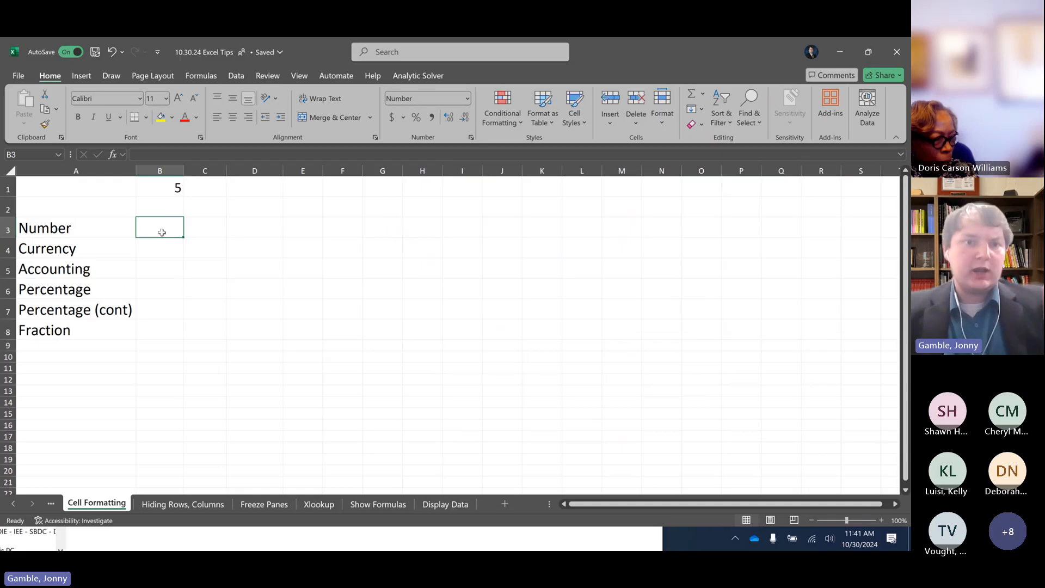
pyautogui.click(171, 190)
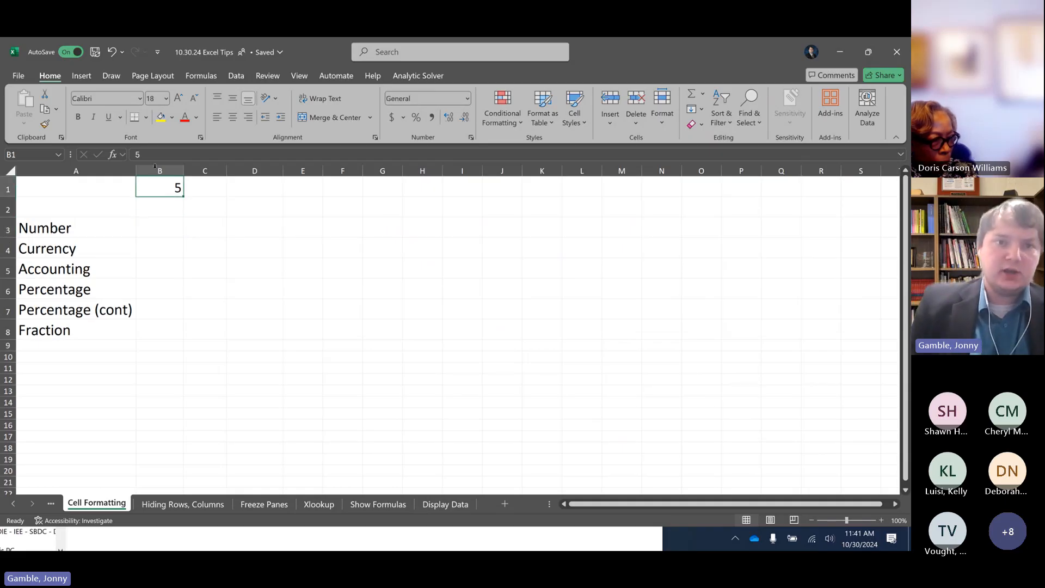
# Link the Number, Currency and Accounting cells B3, B4 and B5 to cell B1 with the formula =B1
pyautogui.click(168, 225)
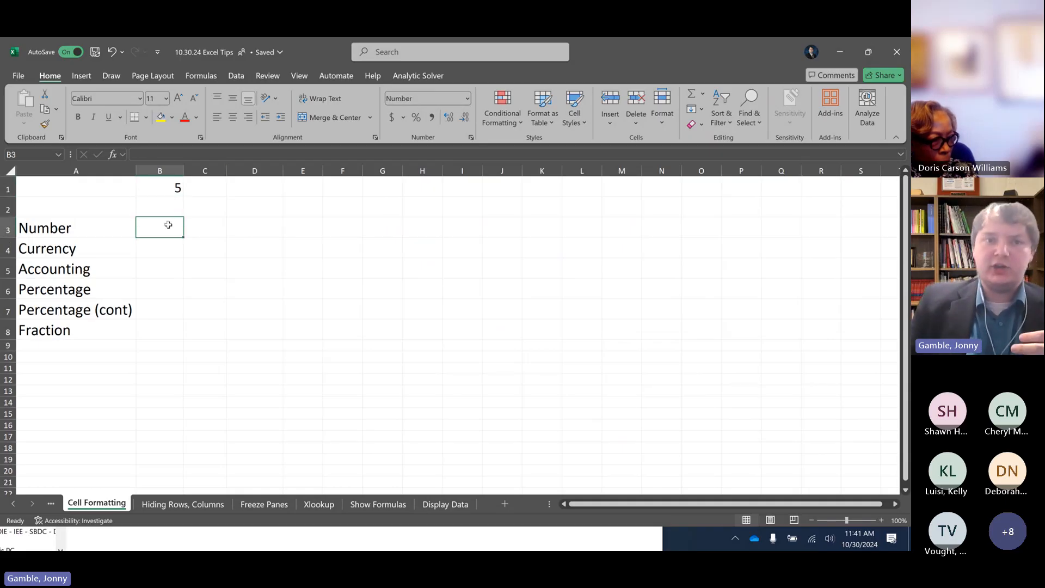
pyautogui.write('=')
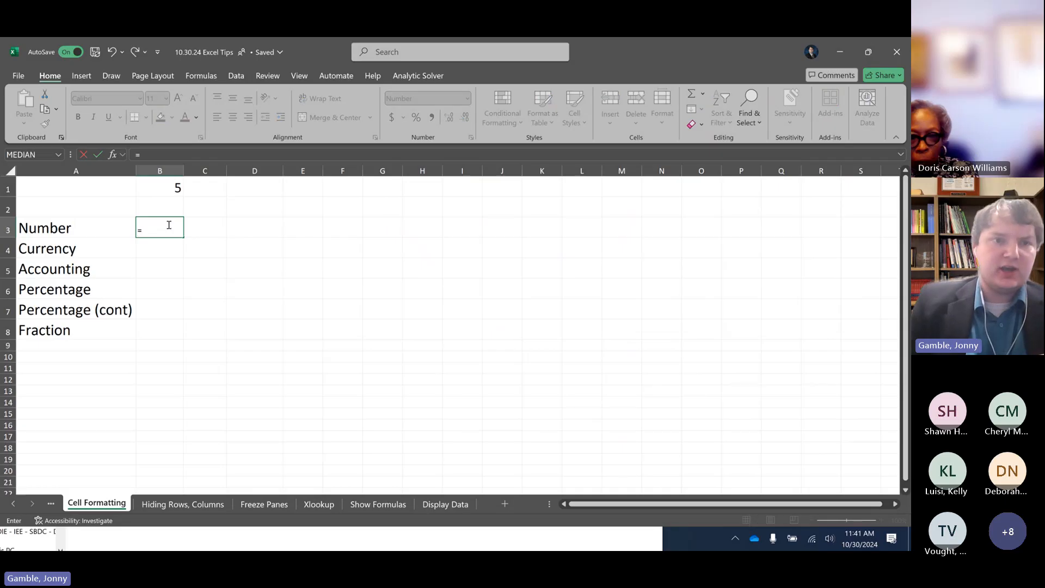
pyautogui.click(164, 190)
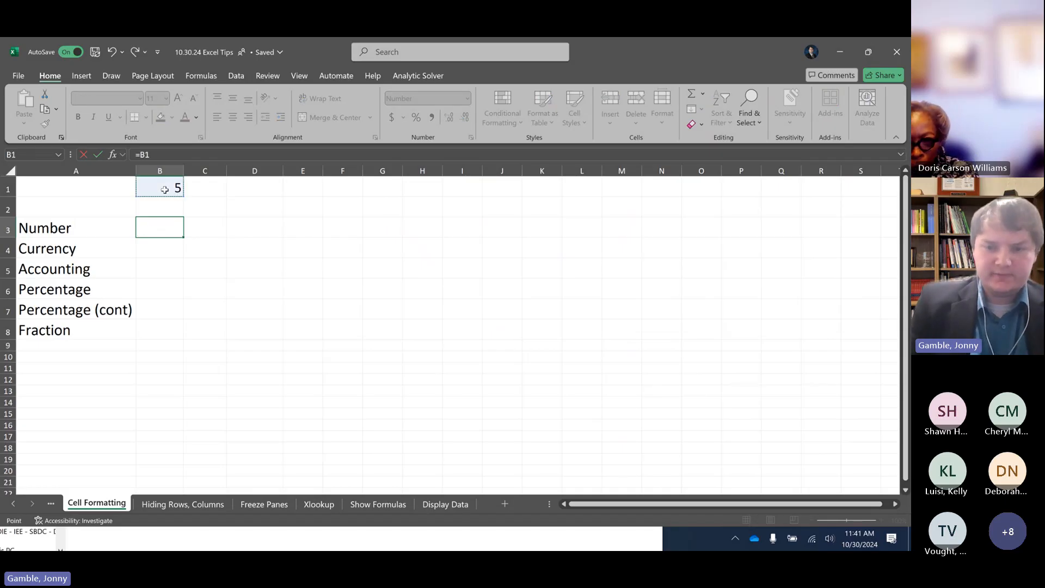
pyautogui.press('Return')
pyautogui.write('=')
pyautogui.click(164, 189)
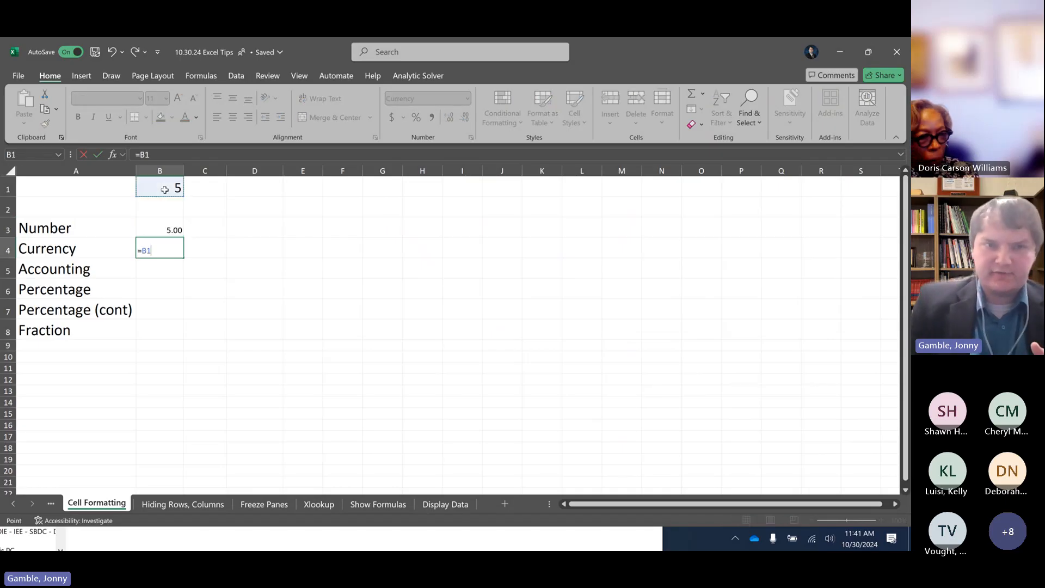
pyautogui.press('Return')
pyautogui.write('=')
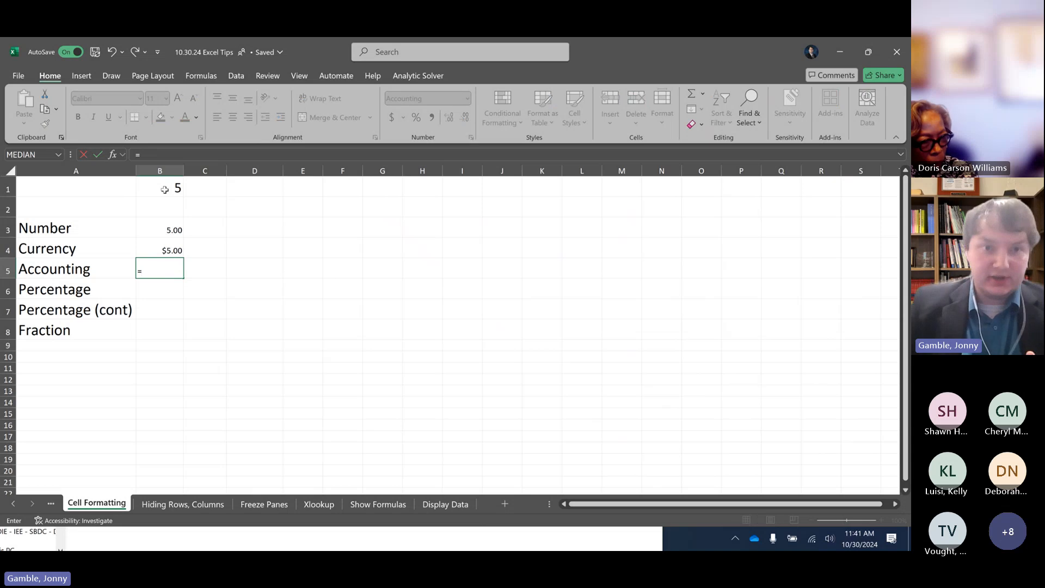
pyautogui.click(164, 190)
pyautogui.press('Return')
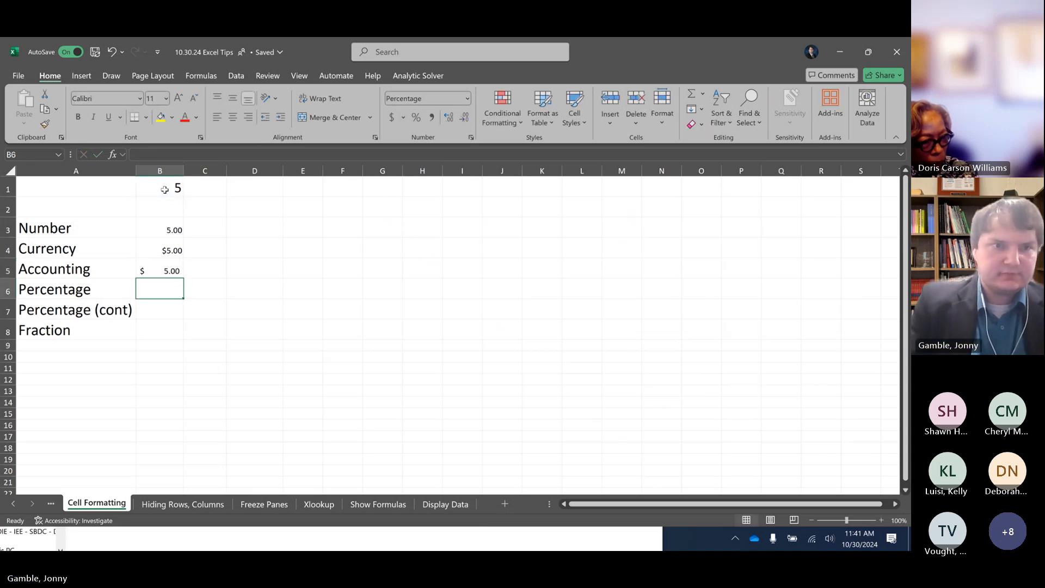
# Link the two Percentage cells and the Fraction cell, B6 to B8, to cell B1 with the formula =B1
pyautogui.write('=')
pyautogui.click(164, 189)
pyautogui.press('Return')
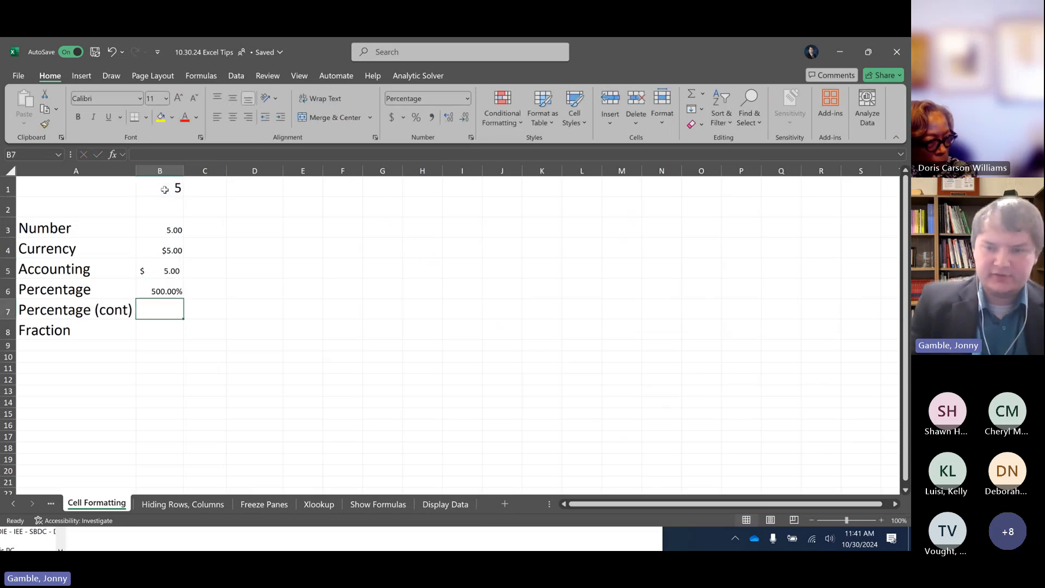
pyautogui.write('=')
pyautogui.click(164, 189)
pyautogui.press('Return')
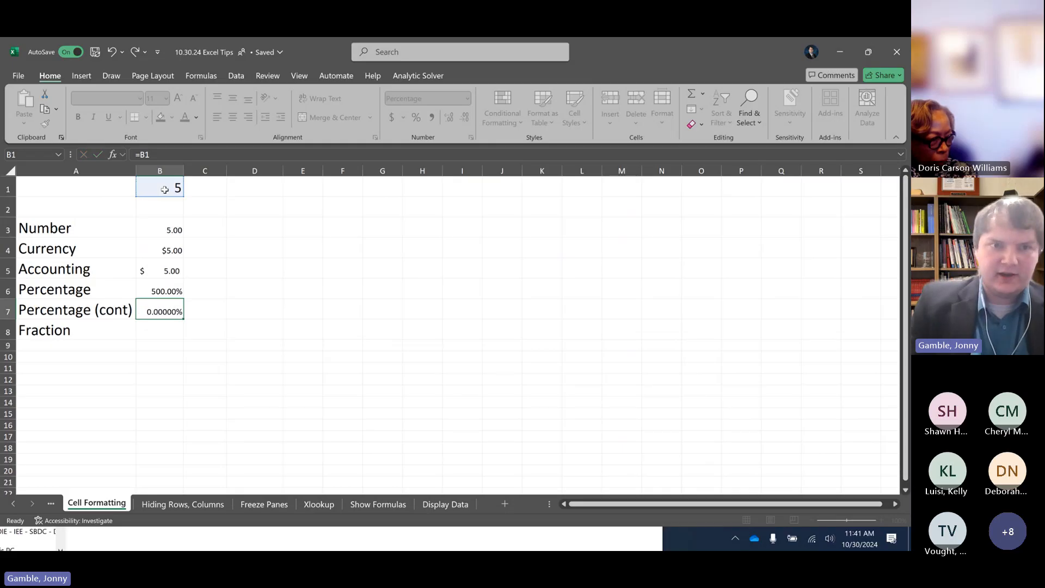
pyautogui.write('=')
pyautogui.click(165, 190)
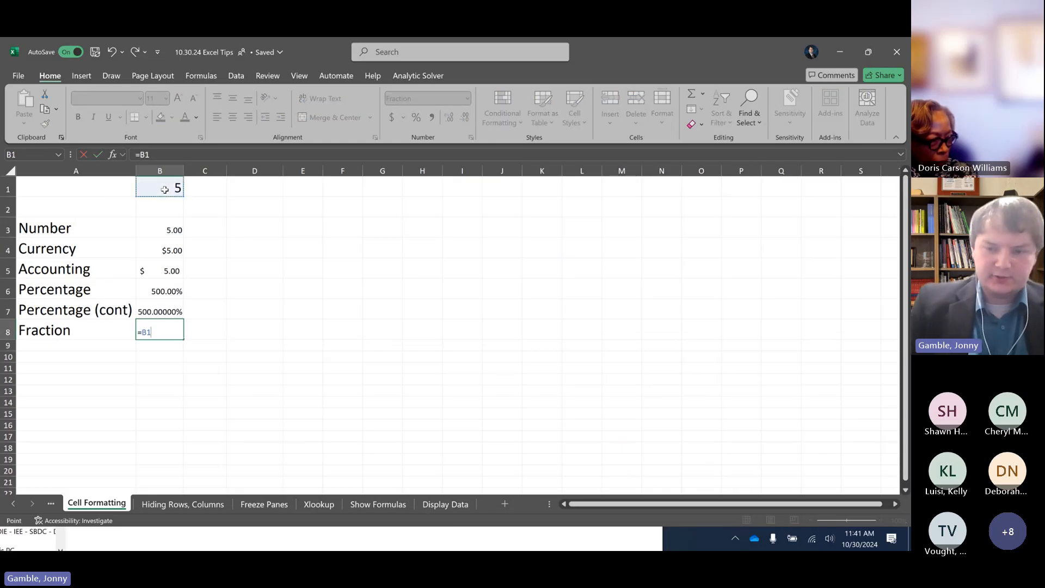
pyautogui.press('Return')
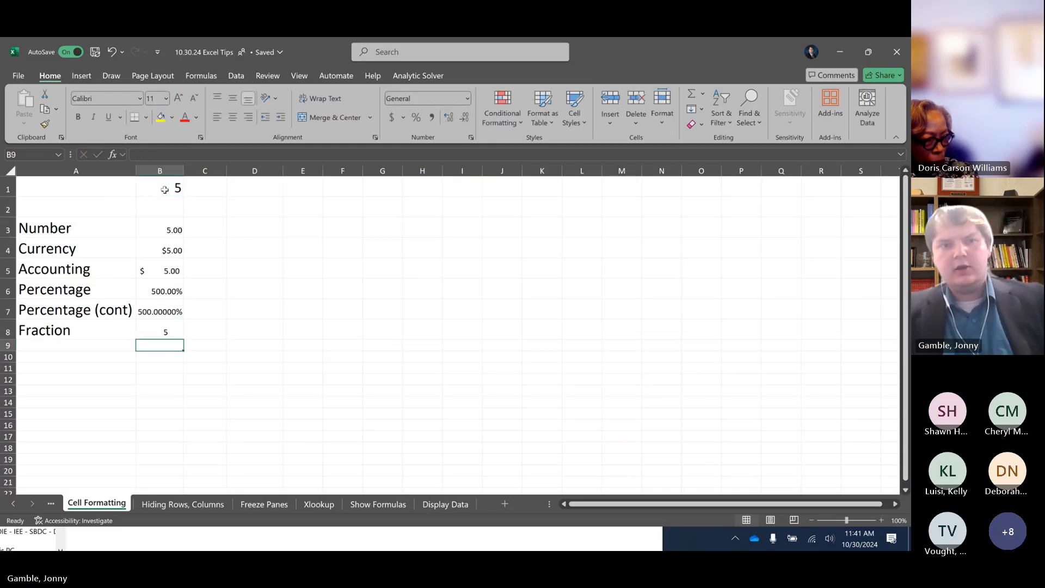
# Examine how each number format in cells B3 to B8 displays the value taken from cell B1
pyautogui.click(173, 231)
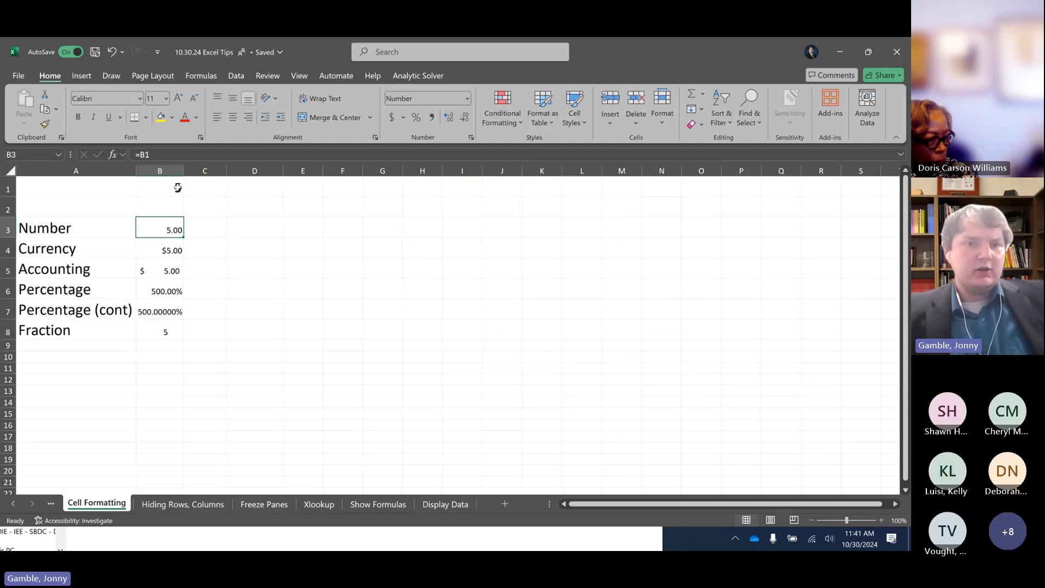
pyautogui.press('Down')
pyautogui.press('Down')
pyautogui.press('Down')
pyautogui.press('Down')
pyautogui.press('Down')
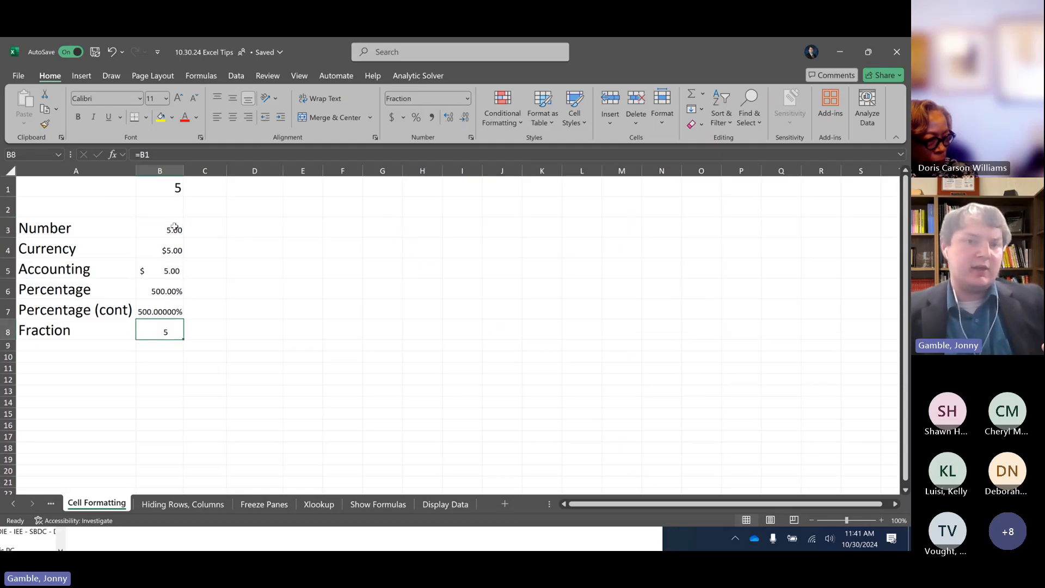
pyautogui.click(174, 186)
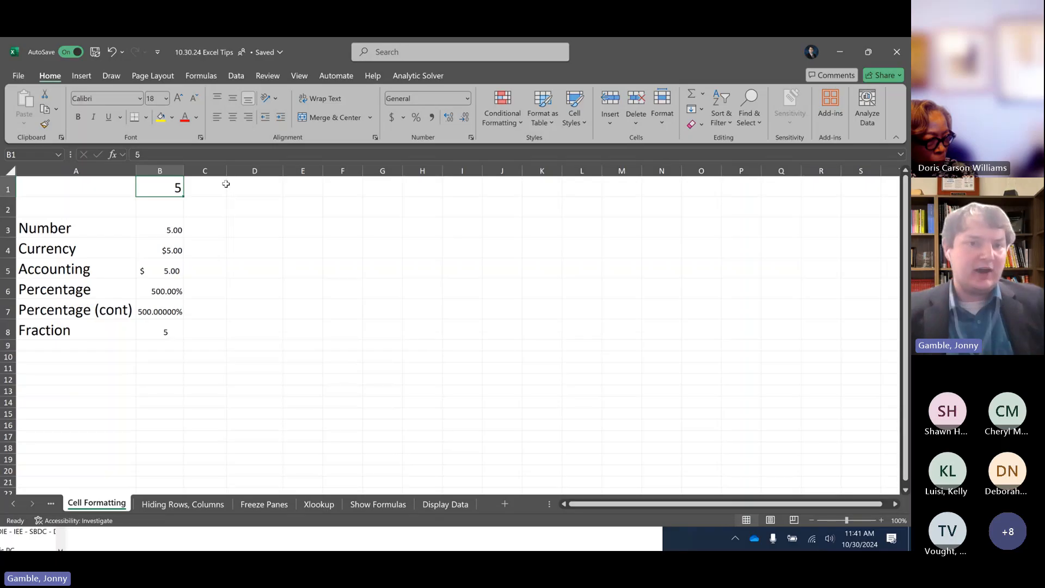
pyautogui.click(172, 235)
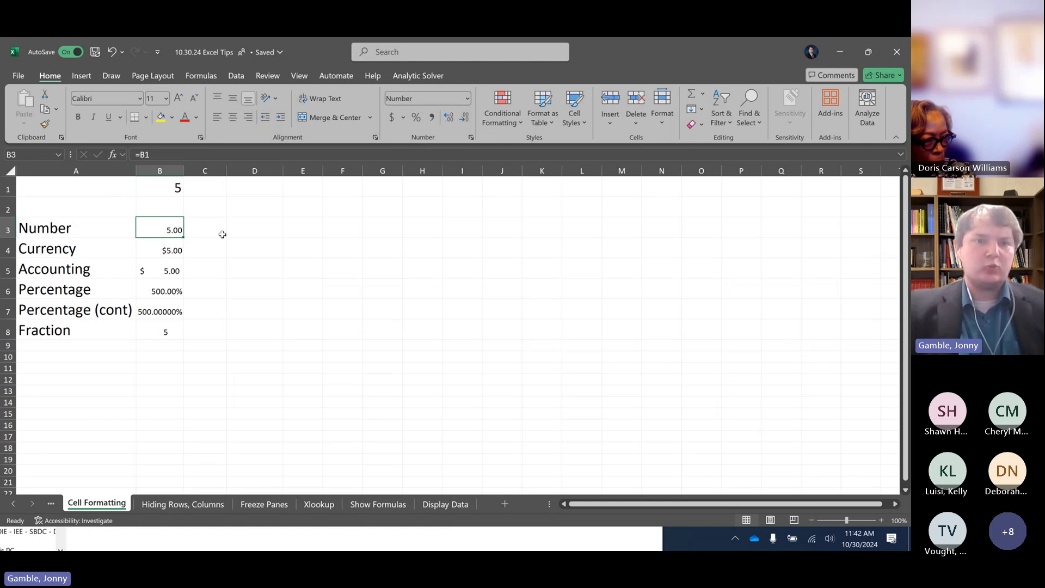
pyautogui.press('Down')
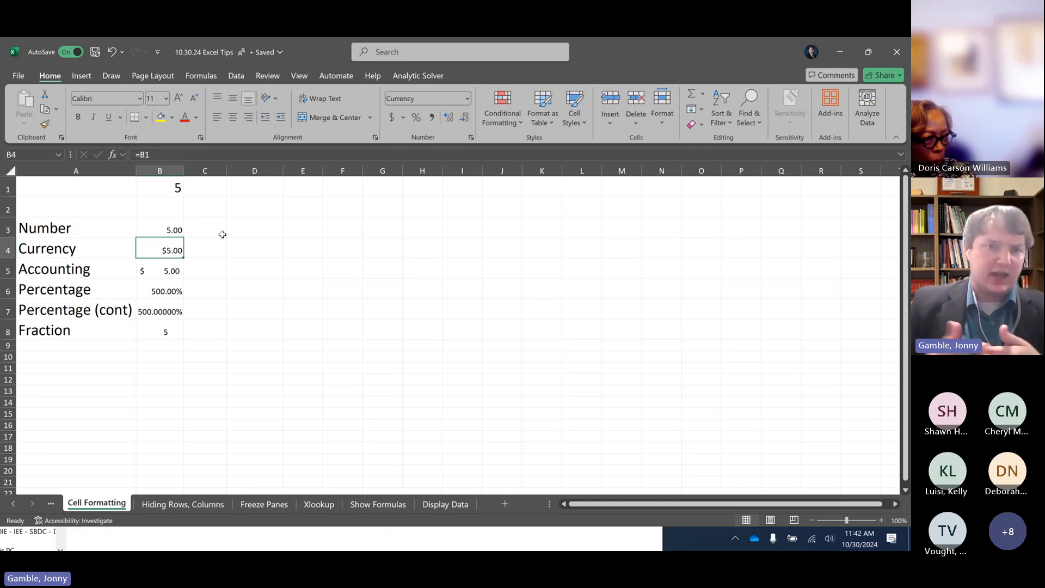
pyautogui.press('Down')
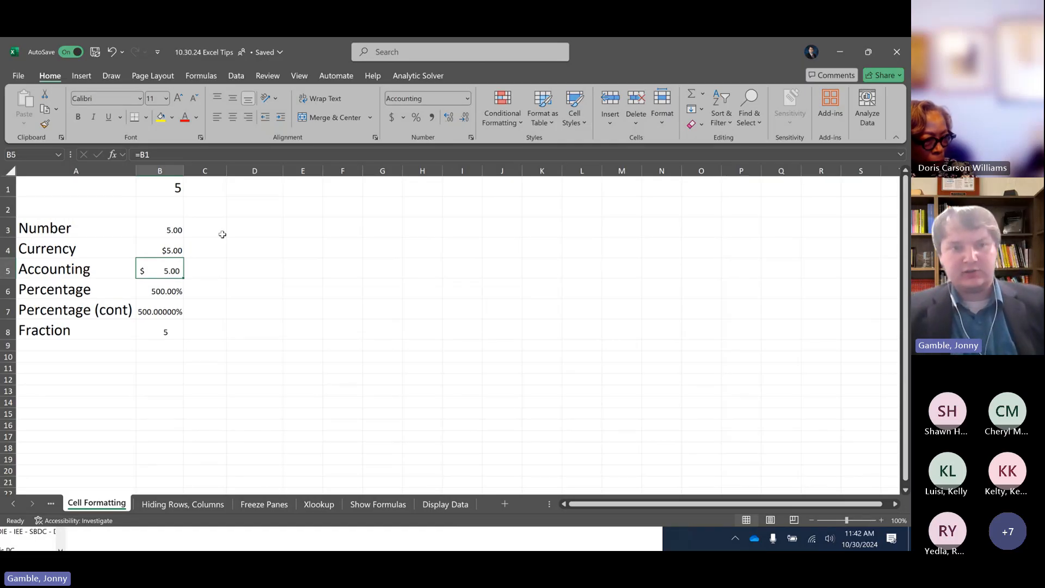
pyautogui.press('Down')
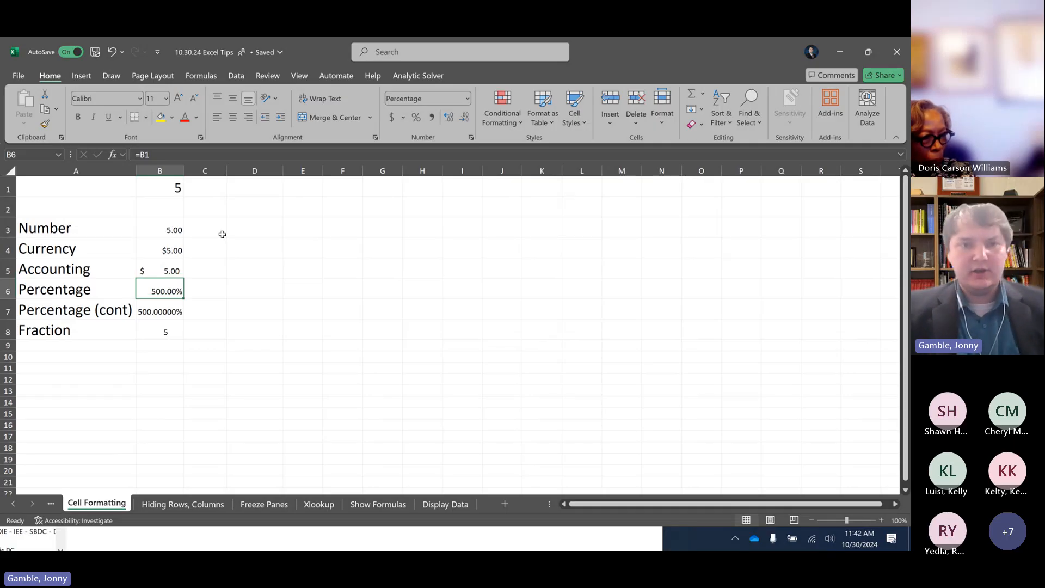
pyautogui.press('Down')
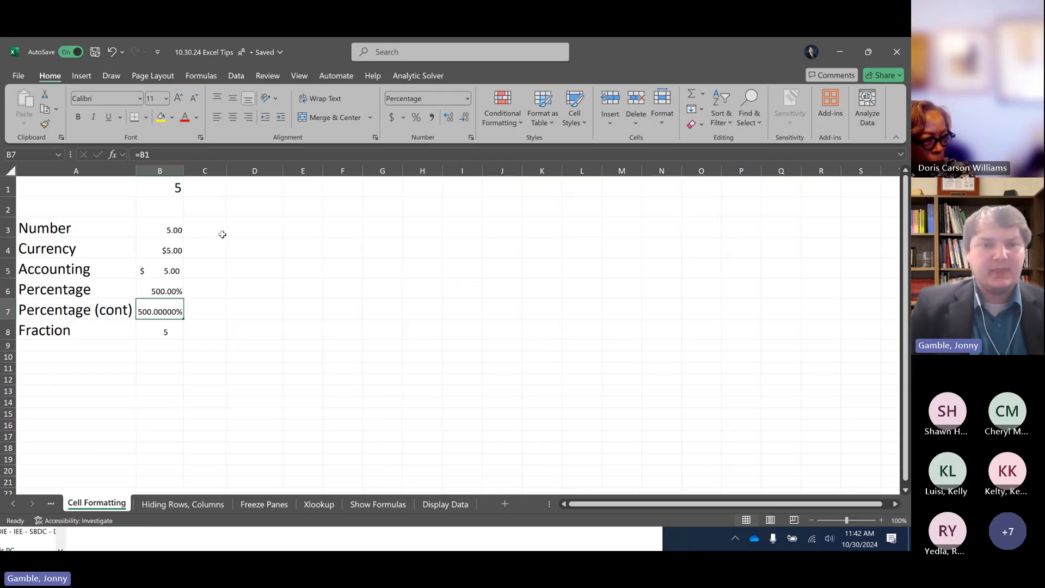
pyautogui.press('Down')
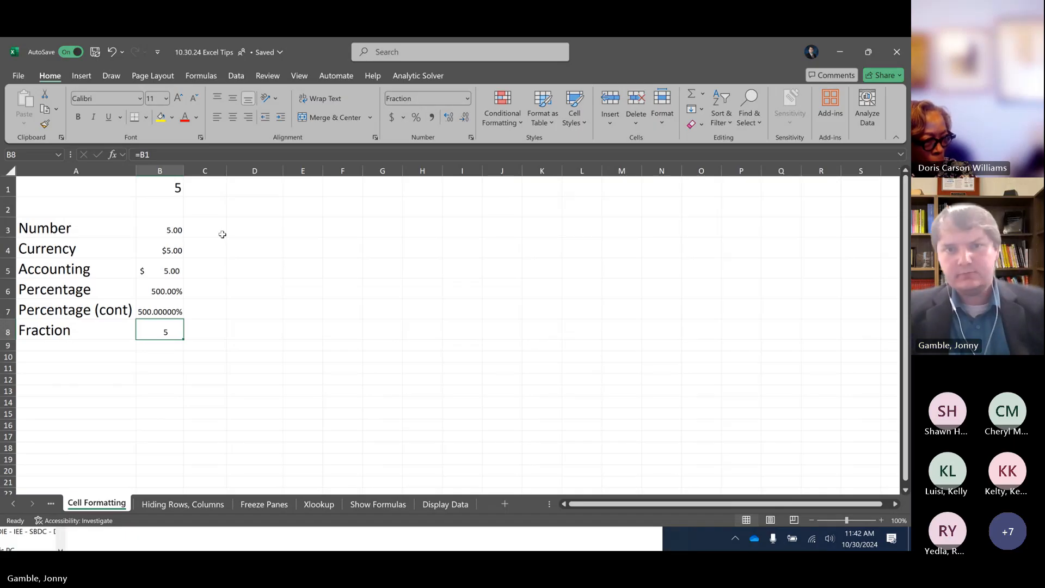
# Enter 23.75 in cell C1 as a second sample value
pyautogui.click(210, 188)
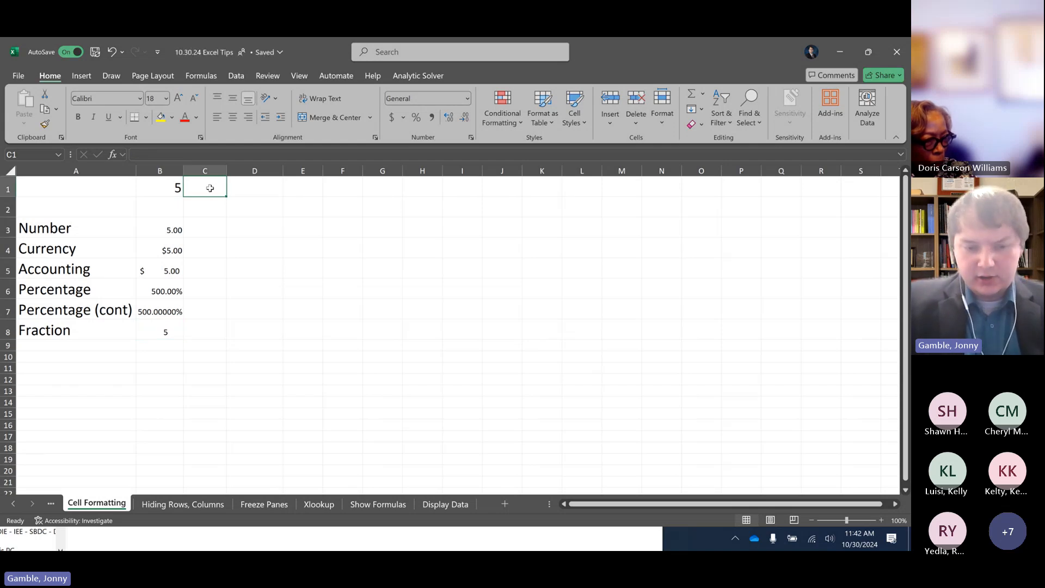
pyautogui.write('23.')
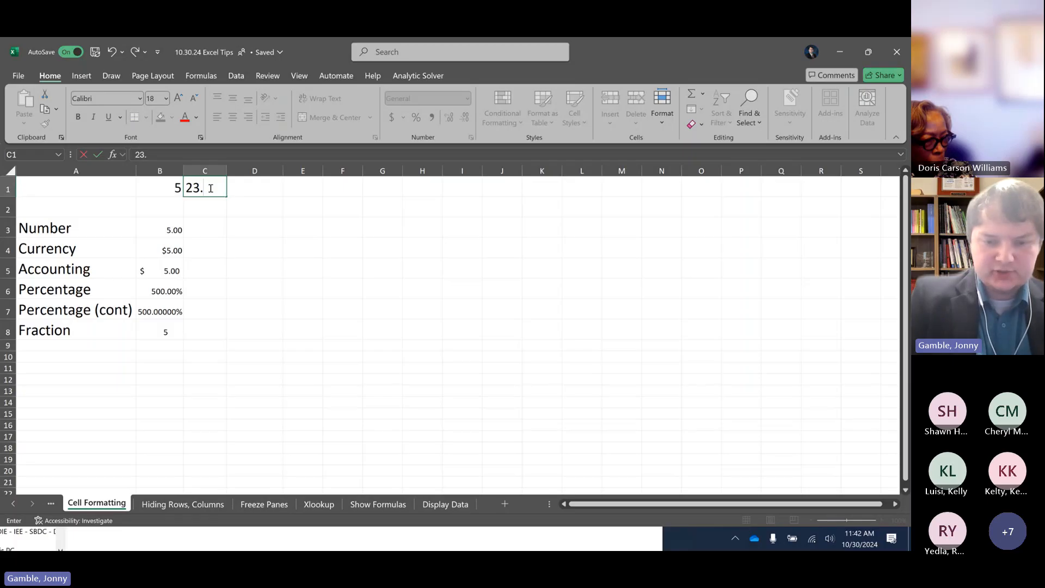
pyautogui.write('75')
pyautogui.press('Return')
pyautogui.press('Return')
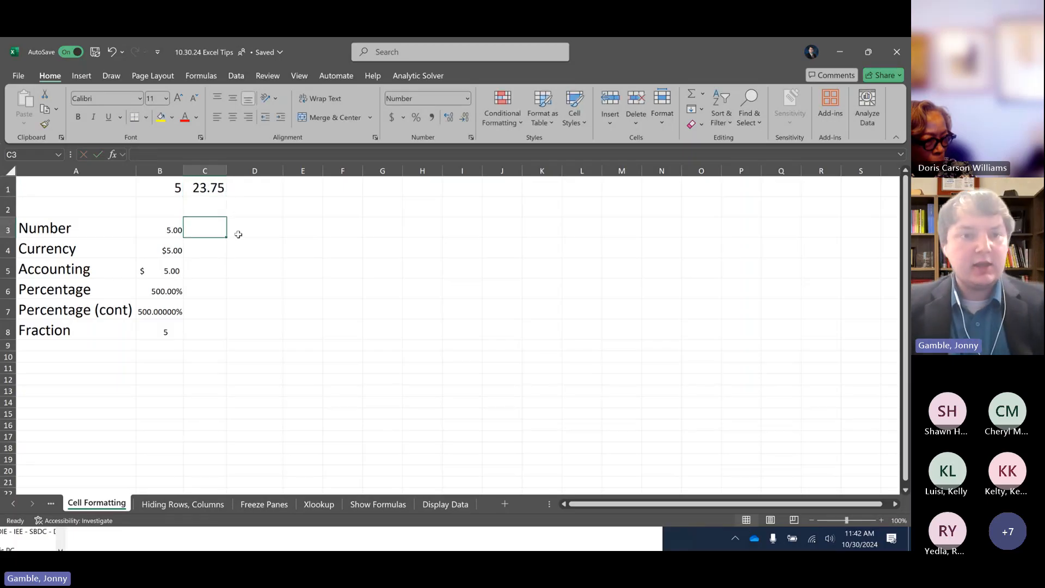
# Fill the formulas and formats of B3:B8 across into column C and auto-fit the width of column C
pyautogui.moveTo(170, 229); pyautogui.dragTo(226, 343)
pyautogui.click(197, 228)
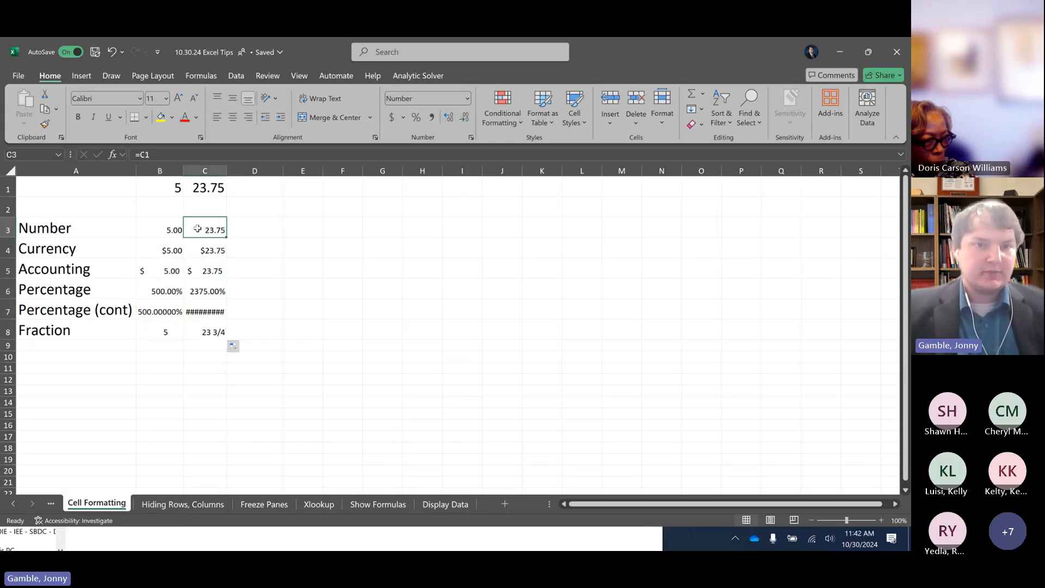
pyautogui.doubleClick(227, 170)
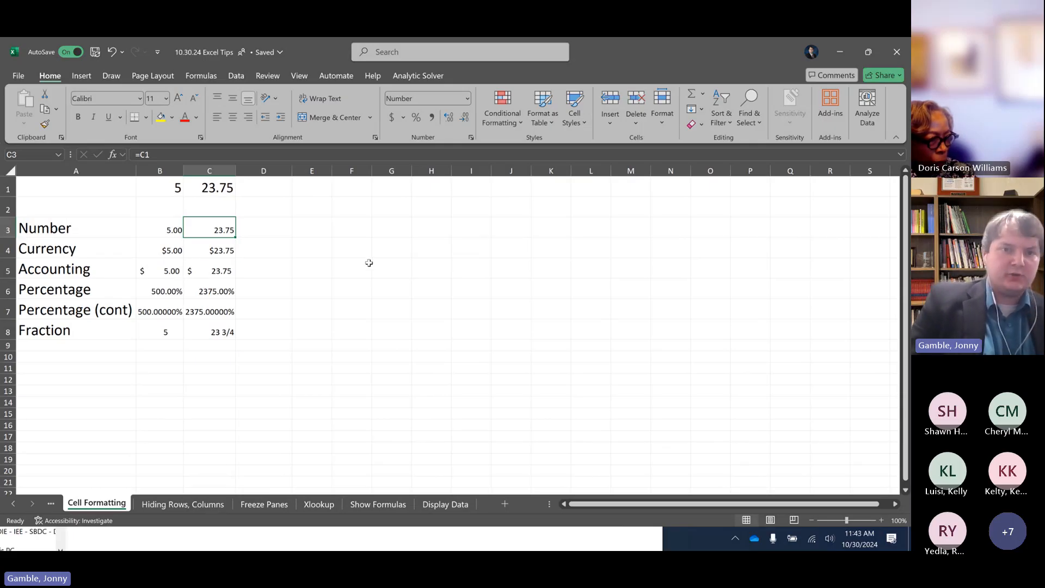
pyautogui.press('Down')
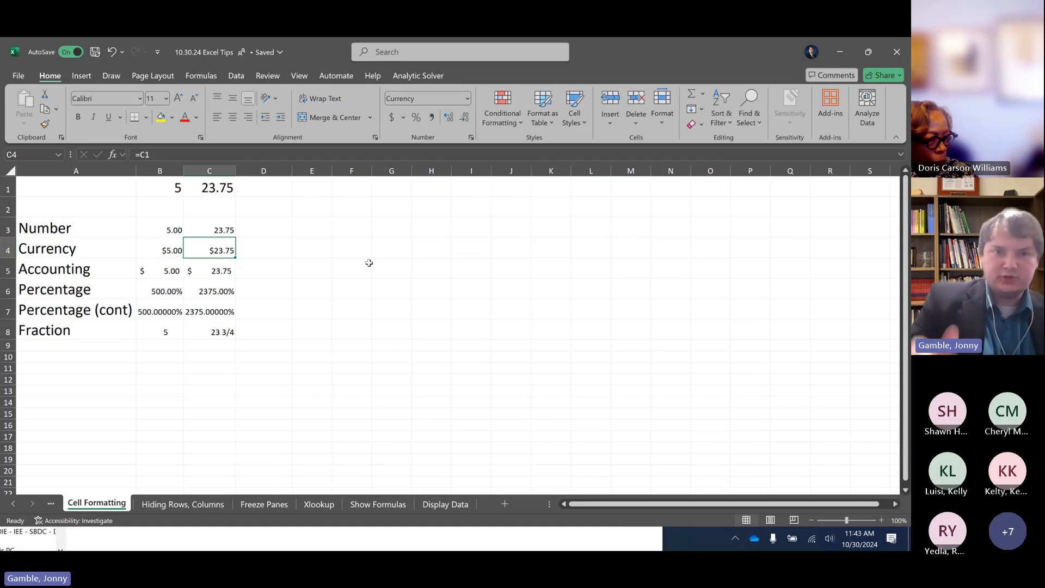
pyautogui.press('Down')
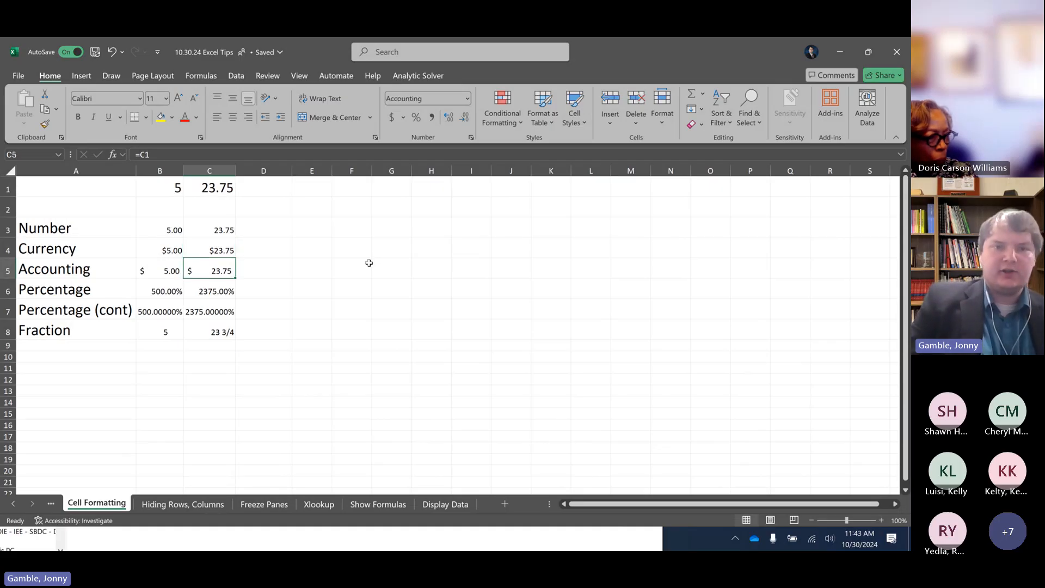
pyautogui.press('Down')
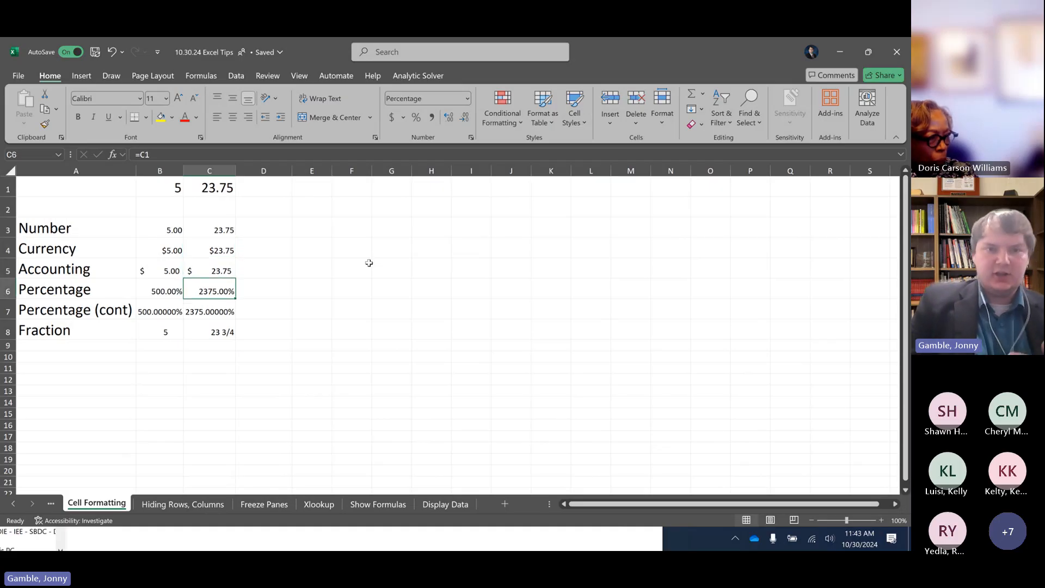
pyautogui.press('Down')
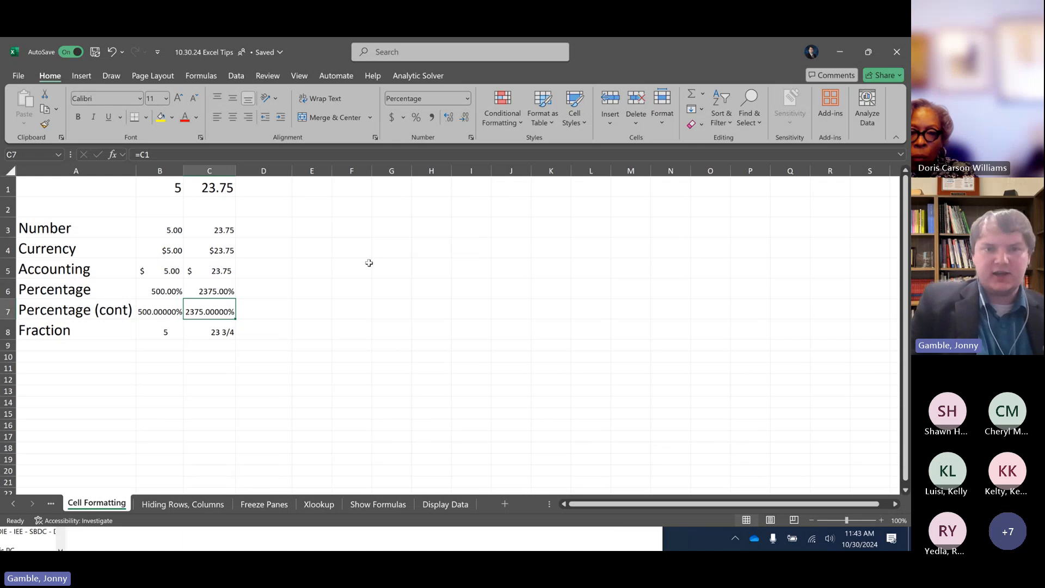
pyautogui.press('Down')
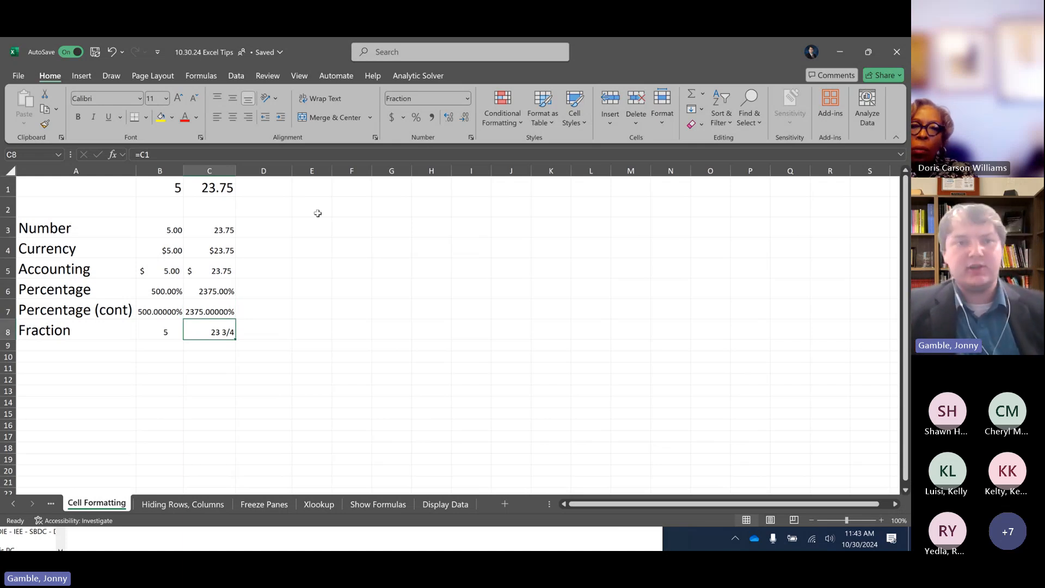
# Enter 2387434 in cell D1 as a third sample value
pyautogui.click(282, 187)
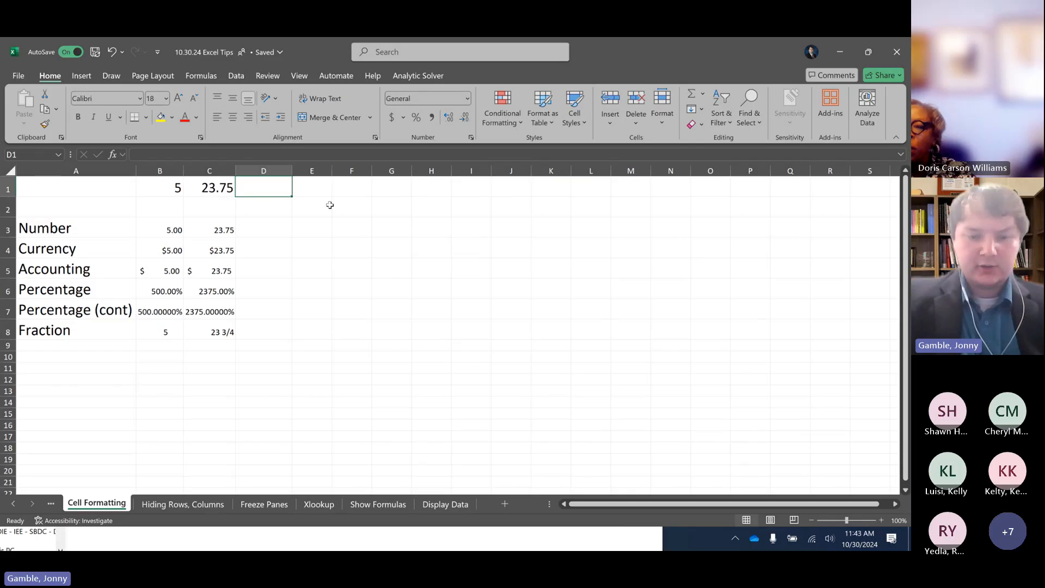
pyautogui.write('23874342872348734223')
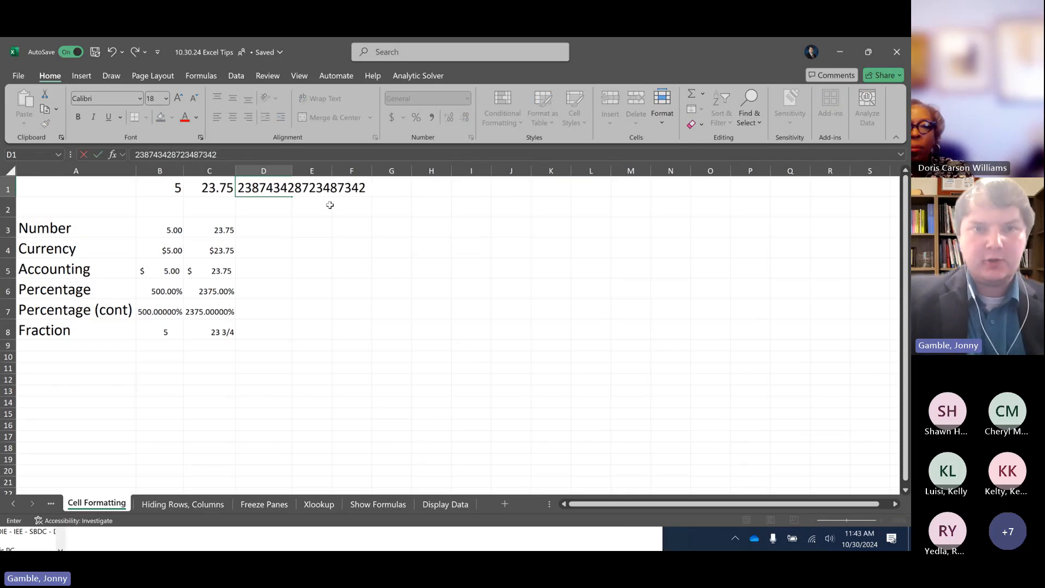
pyautogui.press('BackSpace')
pyautogui.press('BackSpace')
pyautogui.press('BackSpace')
pyautogui.press('BackSpace')
pyautogui.press('BackSpace')
pyautogui.press('BackSpace')
pyautogui.press('BackSpace')
pyautogui.press('BackSpace')
pyautogui.press('BackSpace')
pyautogui.press('BackSpace')
pyautogui.press('BackSpace')
pyautogui.press('BackSpace')
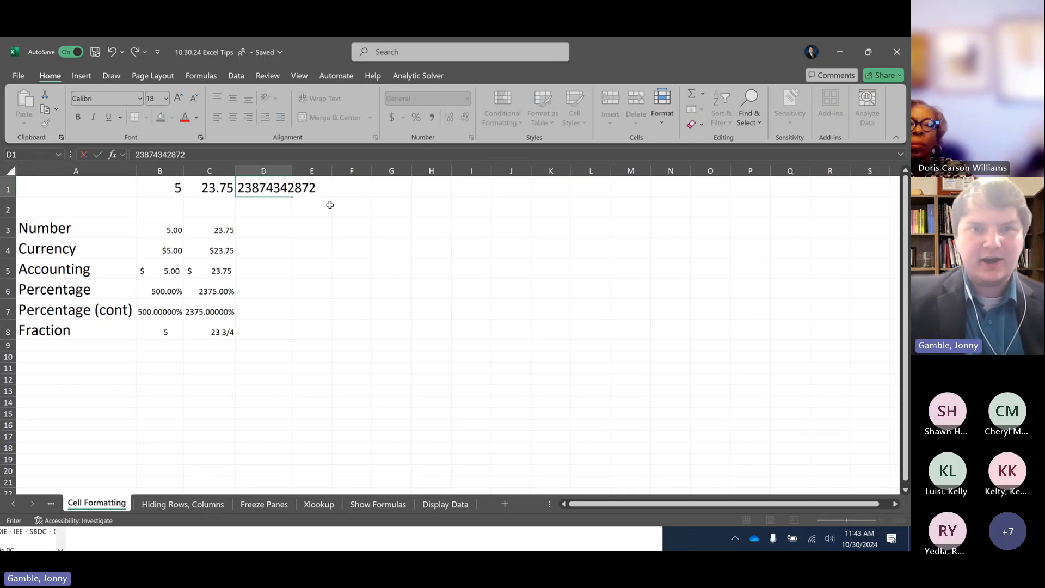
pyautogui.press('Return')
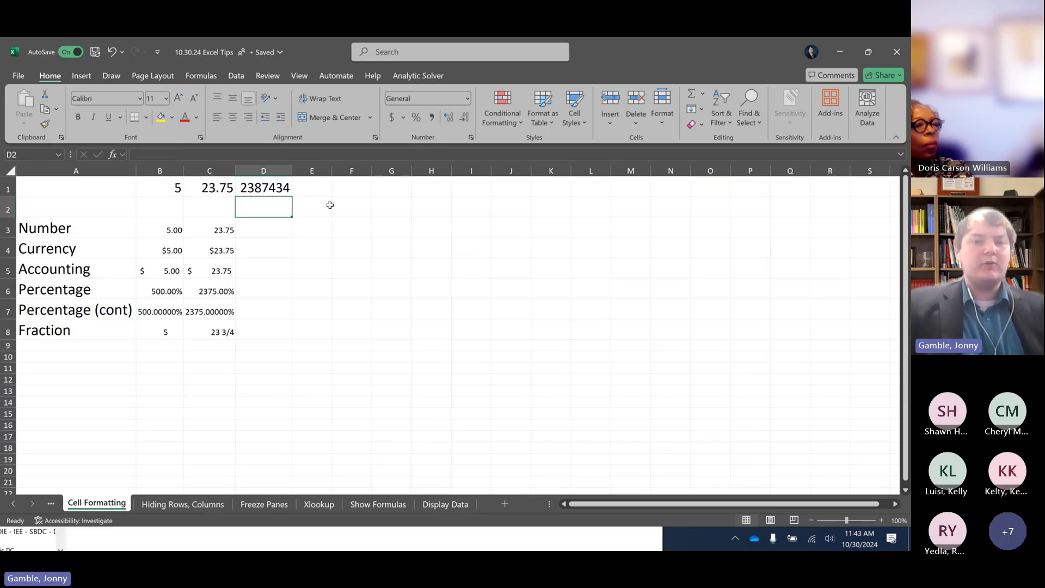
# Fill the formulas and formats of C3:C8 across into column D and auto-fit the width of column D
pyautogui.moveTo(230, 227); pyautogui.dragTo(278, 338)
pyautogui.doubleClick(292, 170)
pyautogui.click(308, 226)
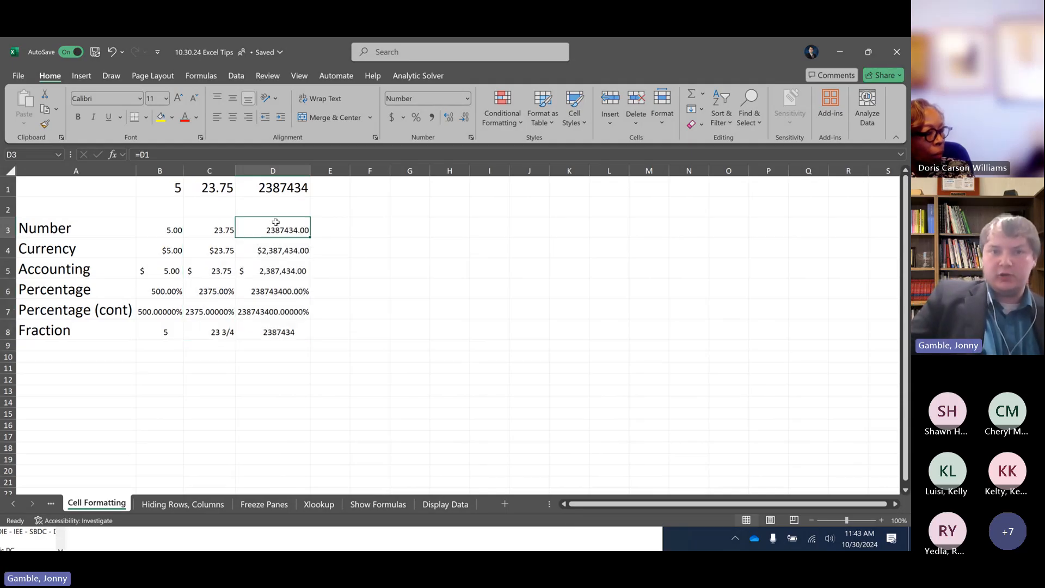
# Review how the Currency, Accounting, Percentage and Fraction cells in column D display the value from D1
pyautogui.click(283, 248)
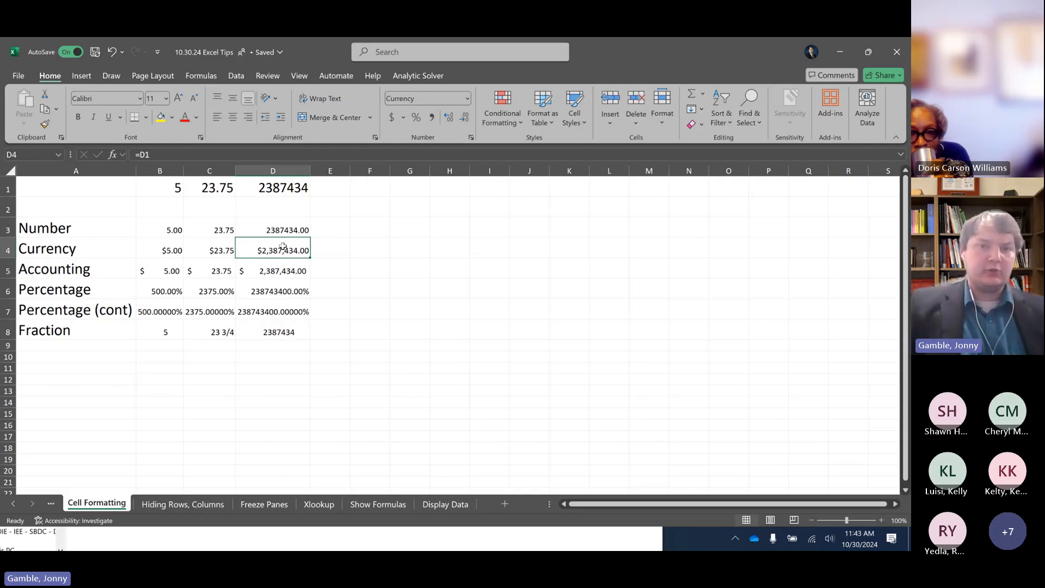
pyautogui.press('Down')
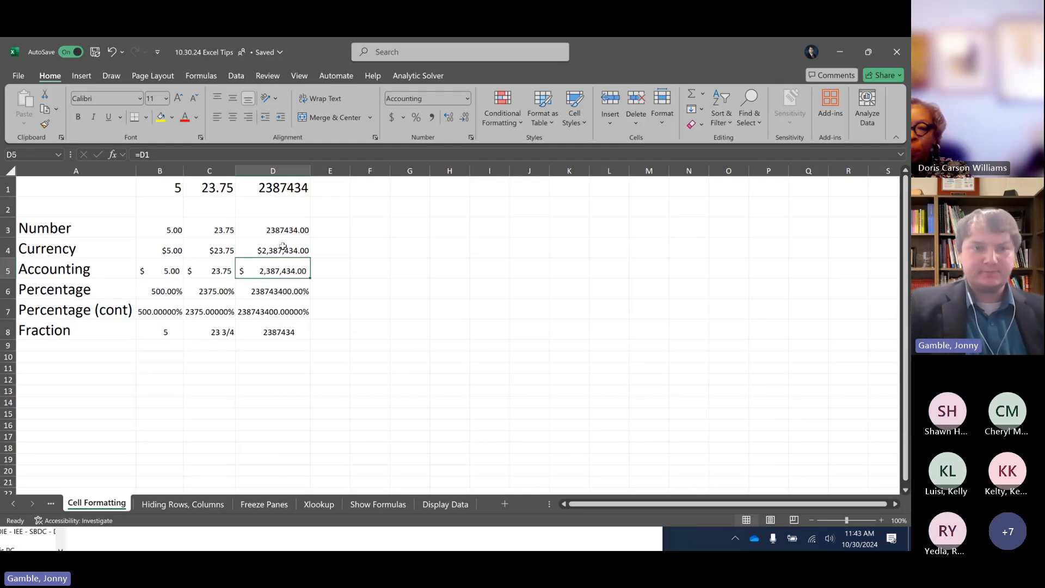
pyautogui.press('Down')
pyautogui.press('Down')
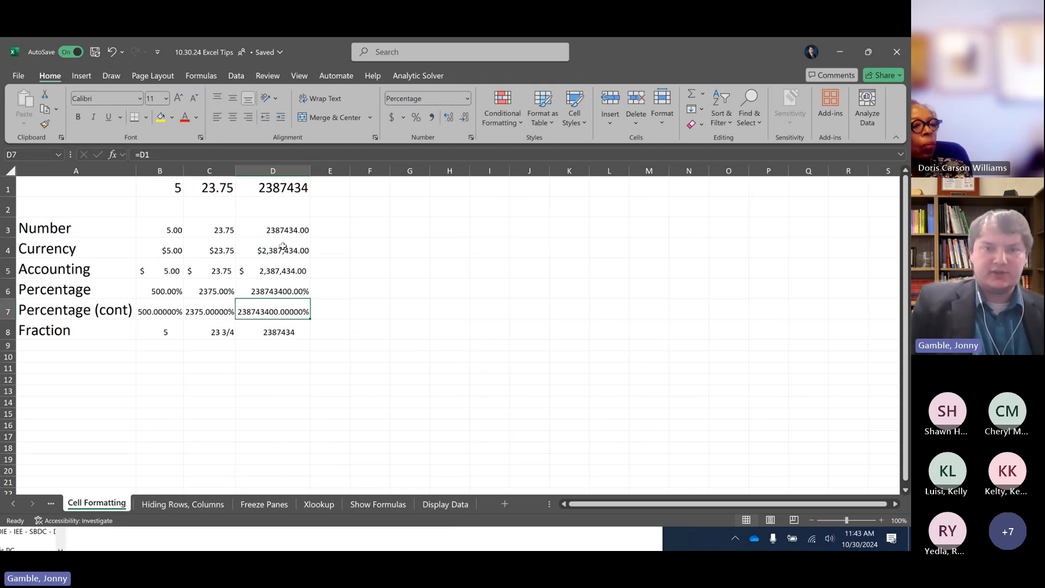
pyautogui.press('Down')
# Enter -5 in cell E1 as a negative sample value
pyautogui.press('Right')
pyautogui.press('Up')
pyautogui.press('Up')
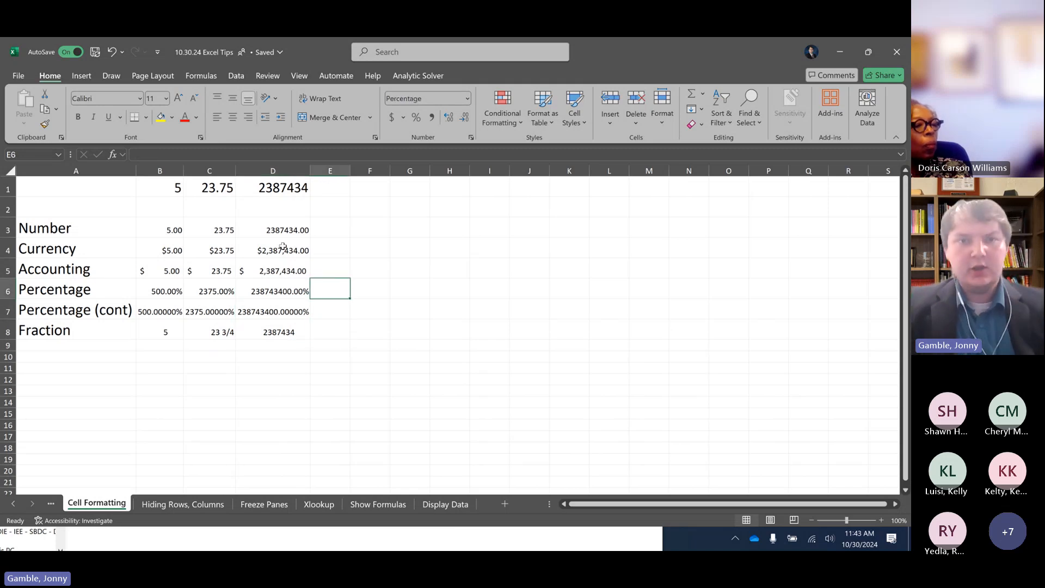
pyautogui.hotkey('ctrl', 'Up')
pyautogui.write('-5')
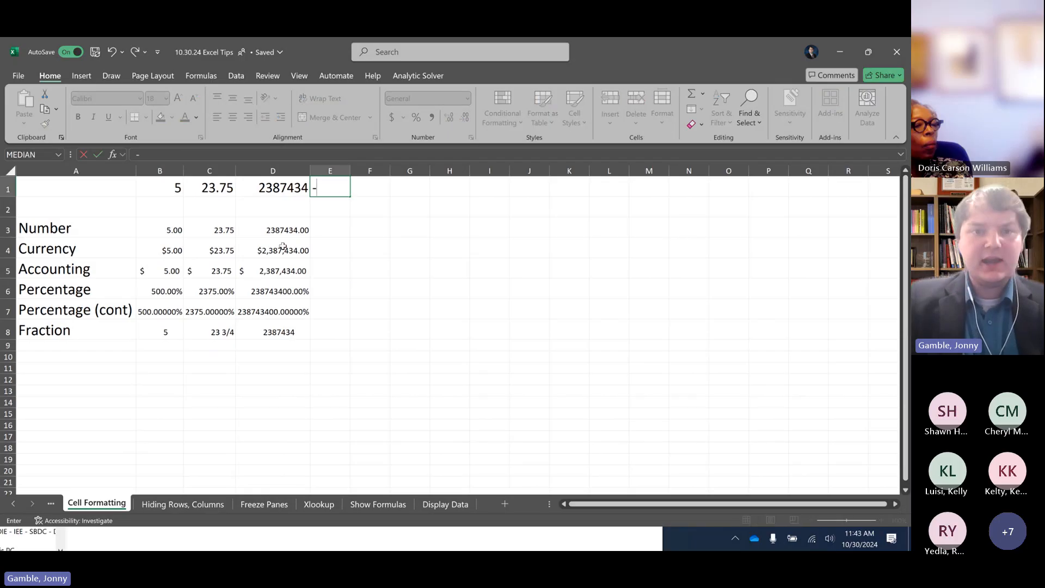
pyautogui.press('Return')
# Fill the formulas and formats of D3:D8 across into column E and auto-fit the width of column E
pyautogui.moveTo(305, 233); pyautogui.dragTo(343, 337)
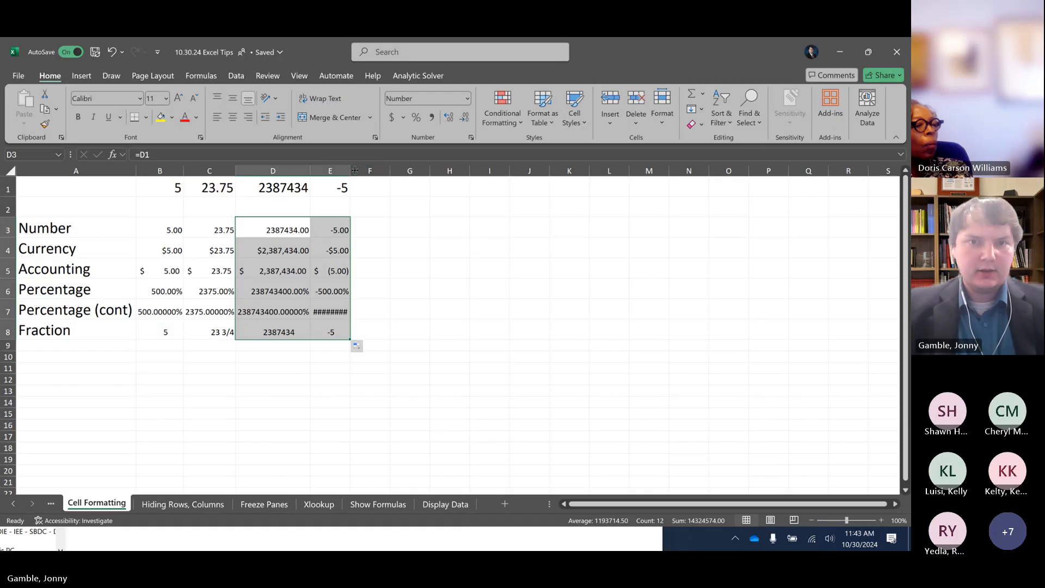
pyautogui.click(346, 223)
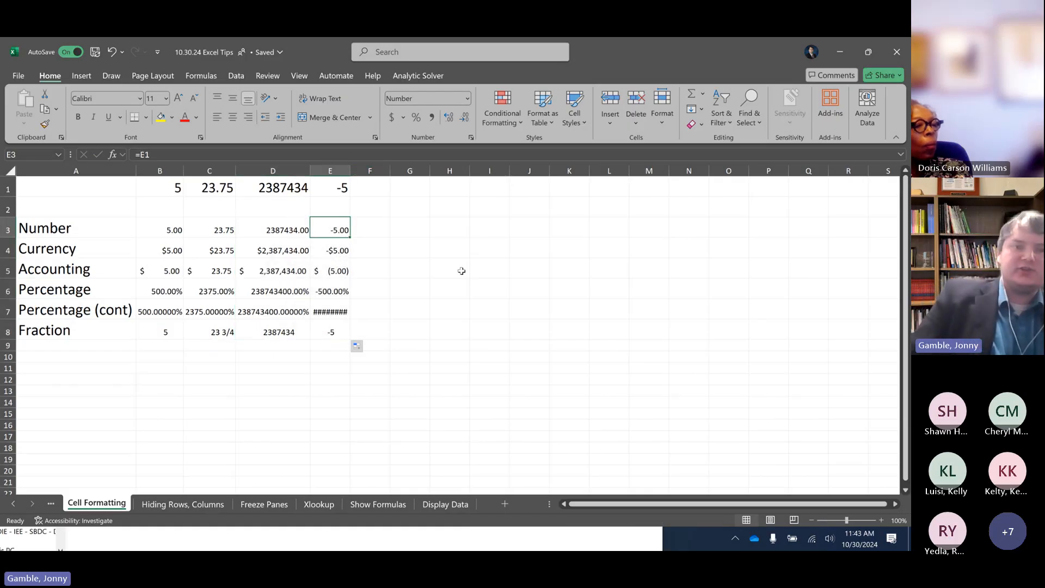
pyautogui.press('Down')
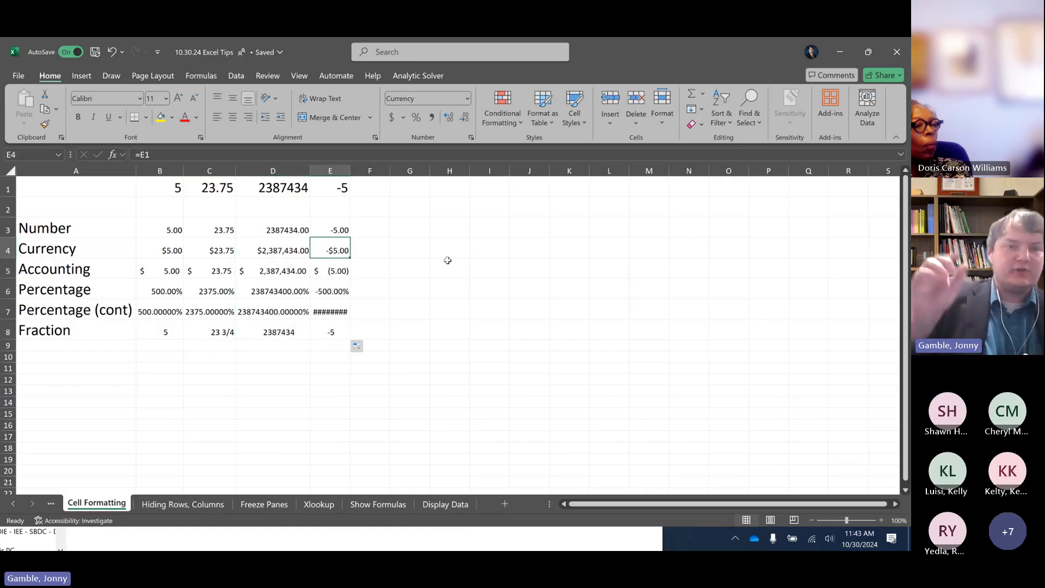
pyautogui.press('Down')
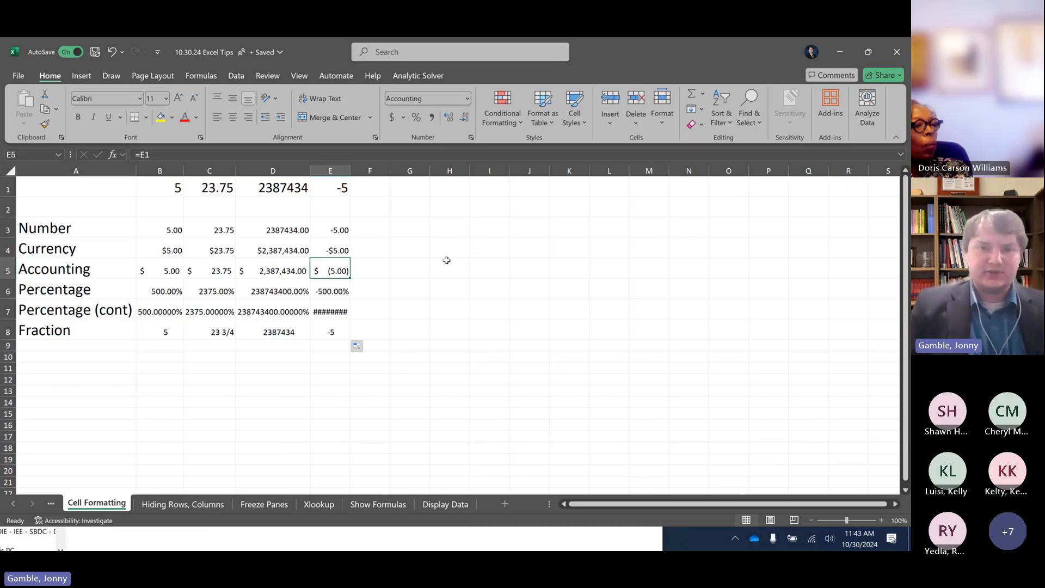
pyautogui.click(361, 186)
pyautogui.doubleClick(350, 170)
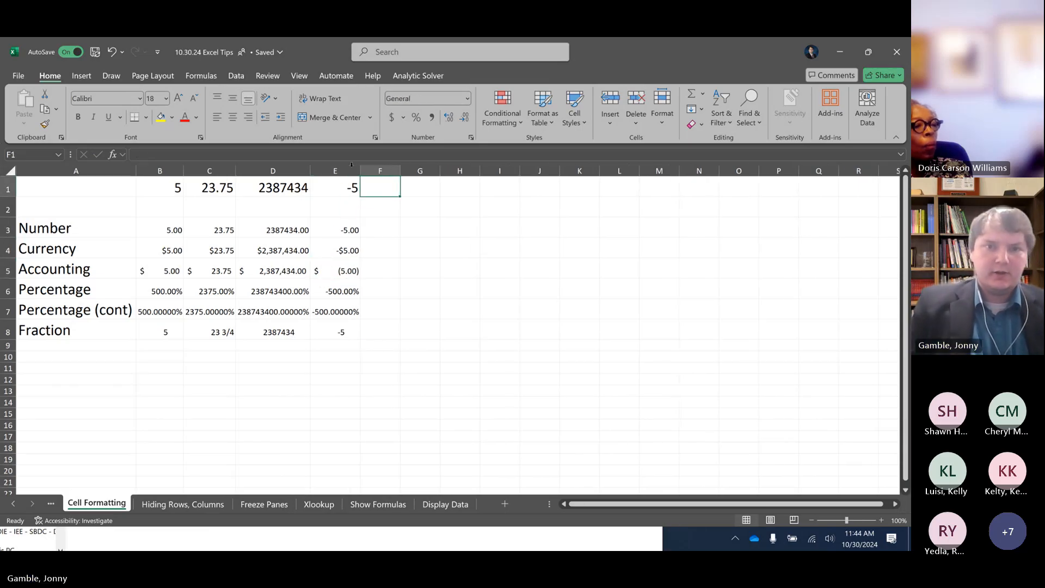
# Examine how the formats in column E display the negative value and look through the number formats available for cell E3
pyautogui.click(339, 311)
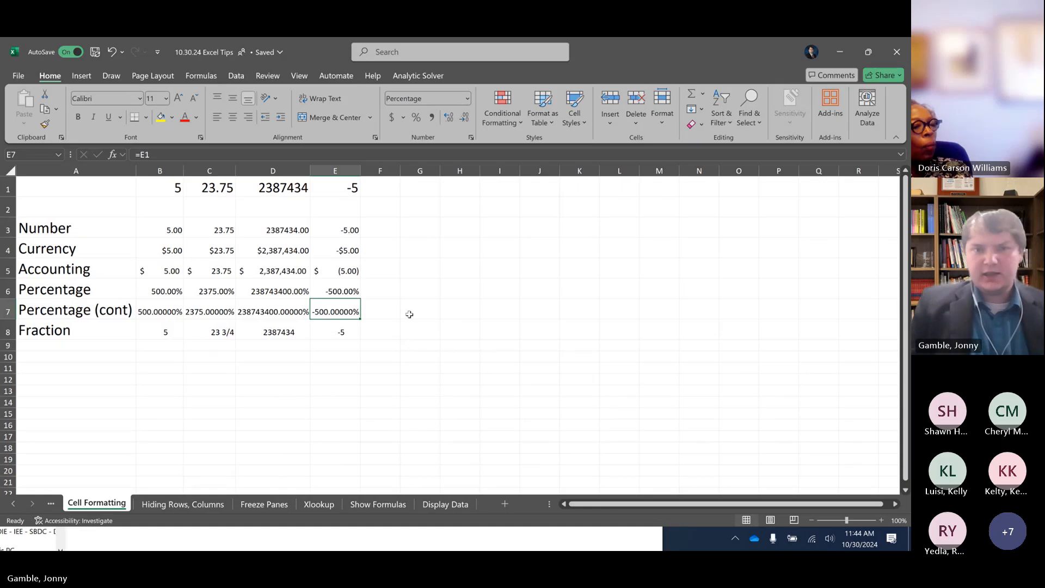
pyautogui.click(351, 333)
pyautogui.click(349, 225)
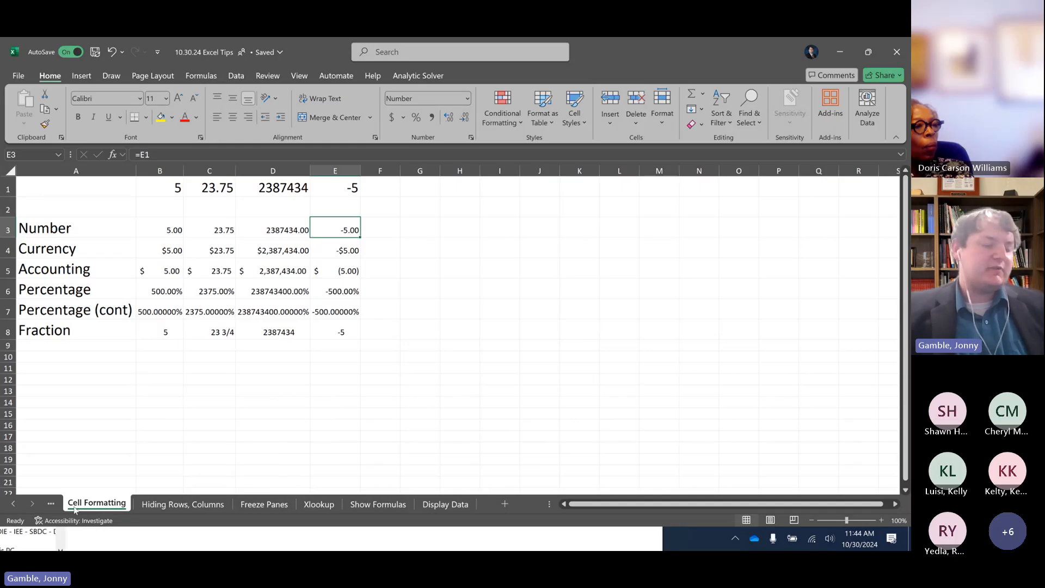
pyautogui.click(466, 101)
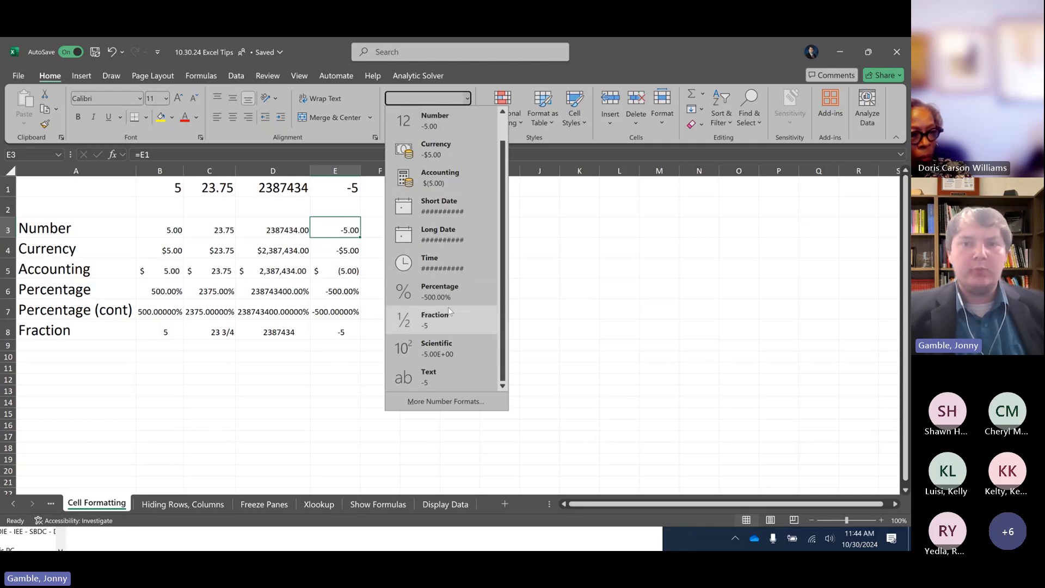
pyautogui.scroll(1, 445, 316)
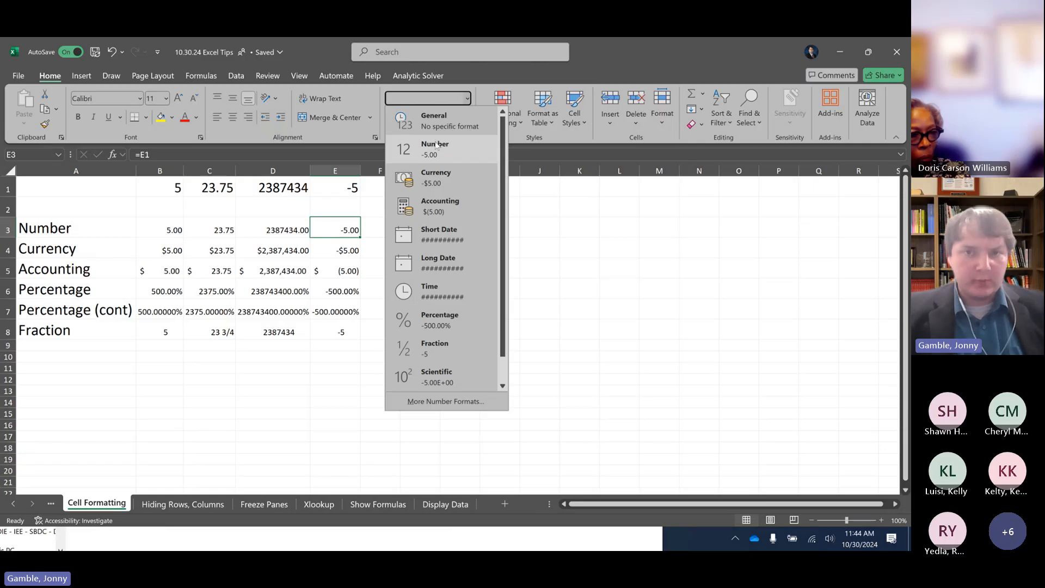
pyautogui.click(351, 230)
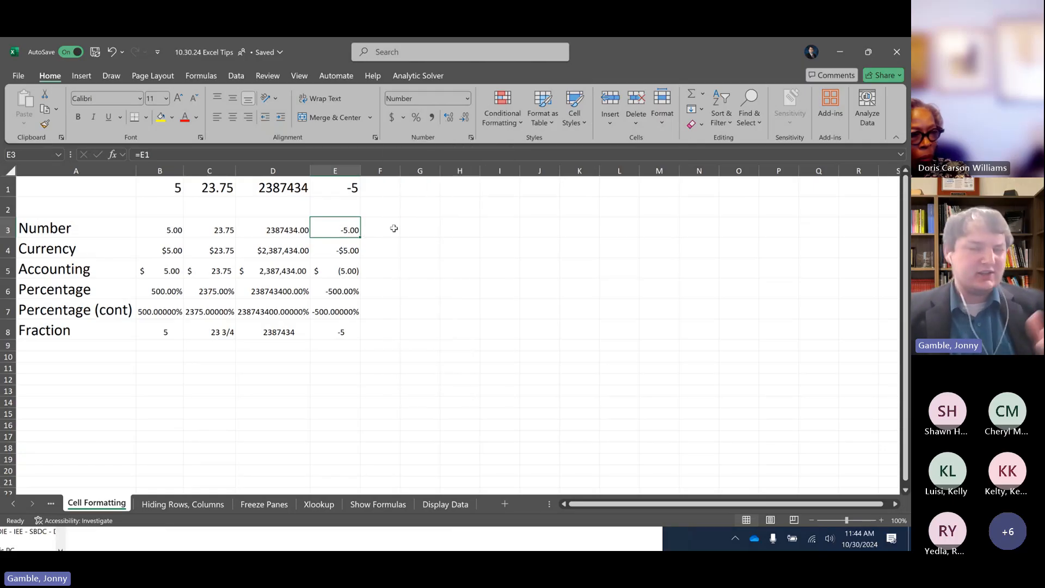
pyautogui.click(467, 99)
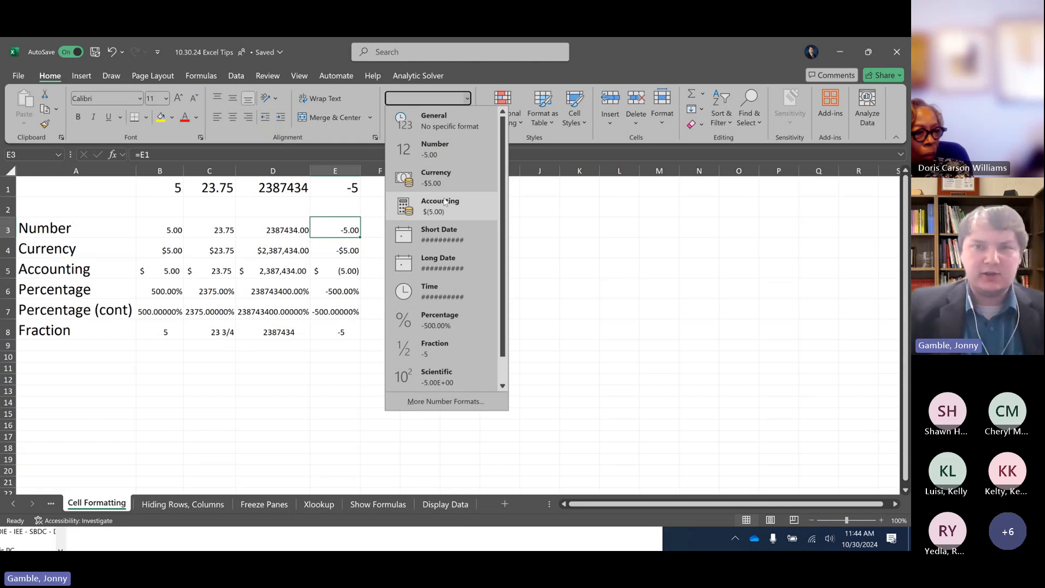
pyautogui.click(353, 233)
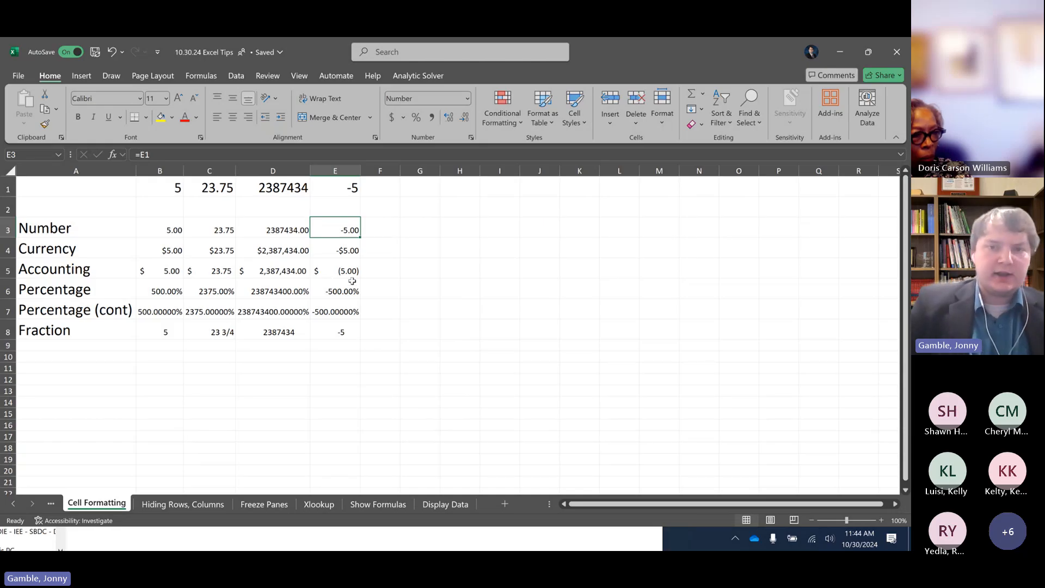
pyautogui.click(294, 237)
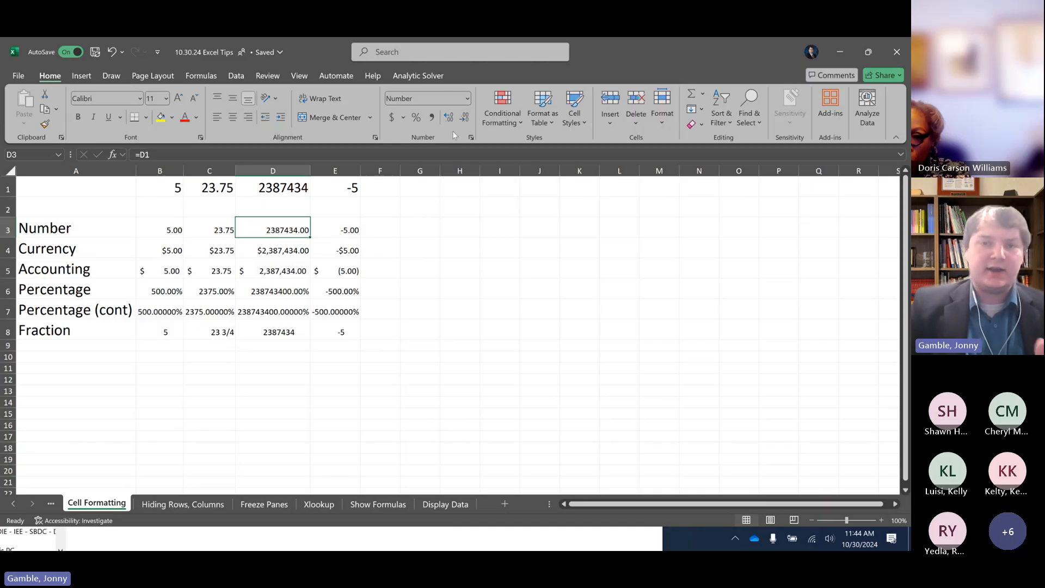
# Increase the decimal places shown in the Percentage (cont) cell D7 to ten
pyautogui.click(274, 309)
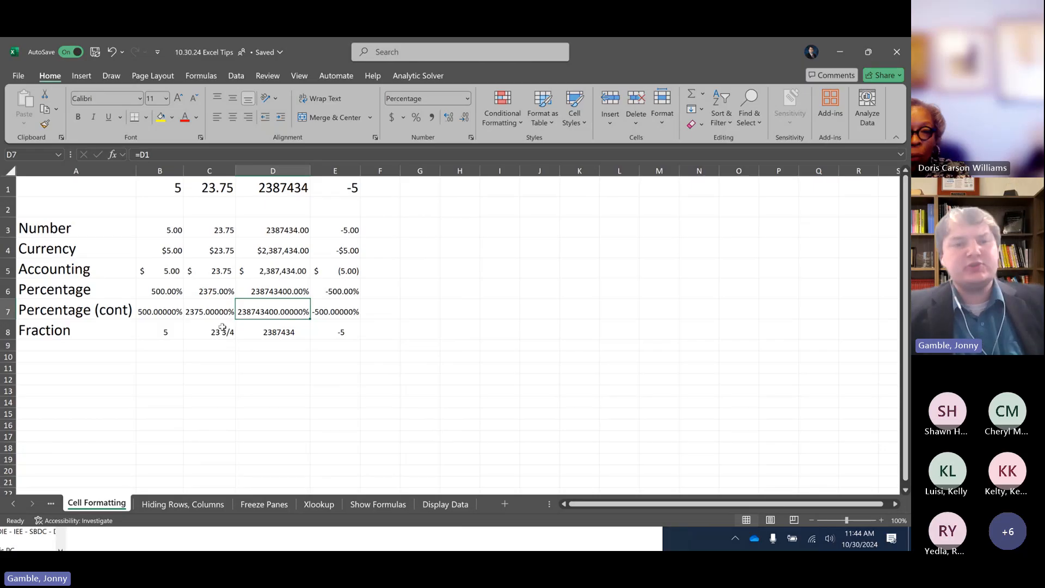
pyautogui.click(449, 117)
pyautogui.click(447, 119)
pyautogui.click(447, 119)
pyautogui.click(447, 118)
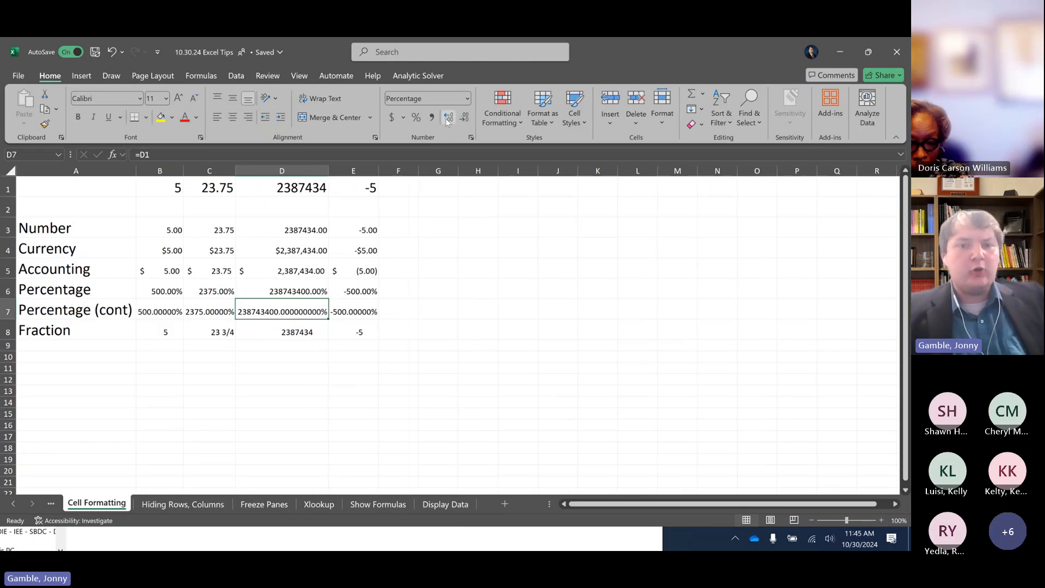
pyautogui.click(447, 119)
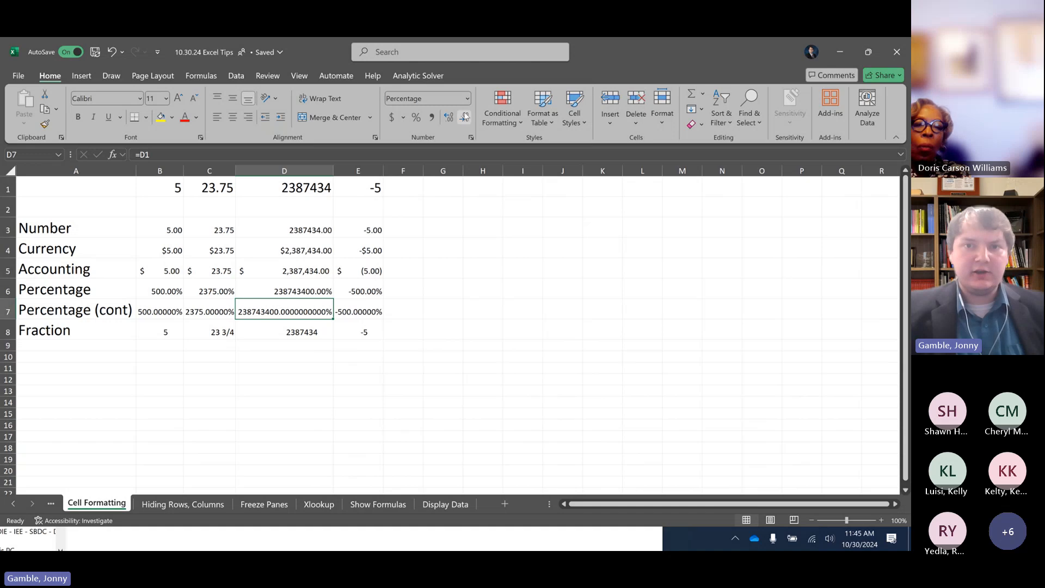
# Decrease the decimal places shown in cell D7 until the percentage has none
pyautogui.click(465, 118)
pyautogui.click(465, 117)
pyautogui.click(465, 117)
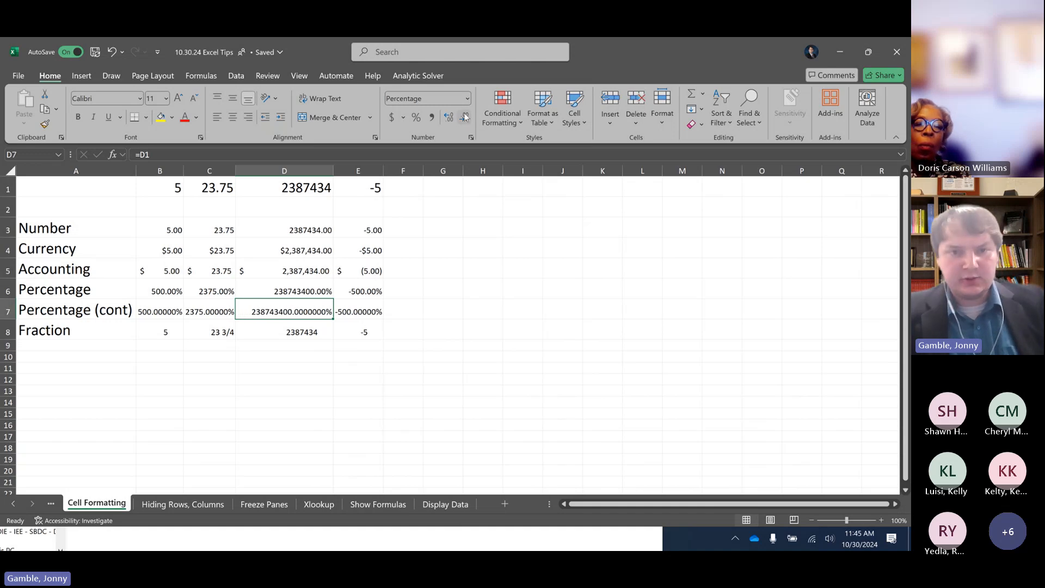
pyautogui.click(465, 117)
pyautogui.click(465, 117)
pyautogui.click(465, 117)
pyautogui.click(465, 117)
pyautogui.click(465, 117)
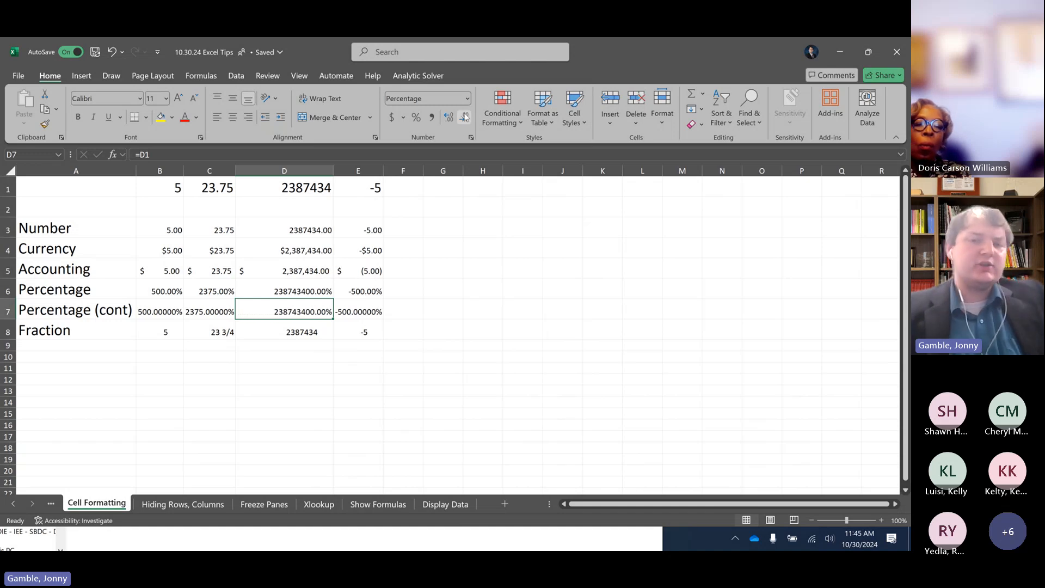
pyautogui.click(465, 117)
pyautogui.click(465, 117)
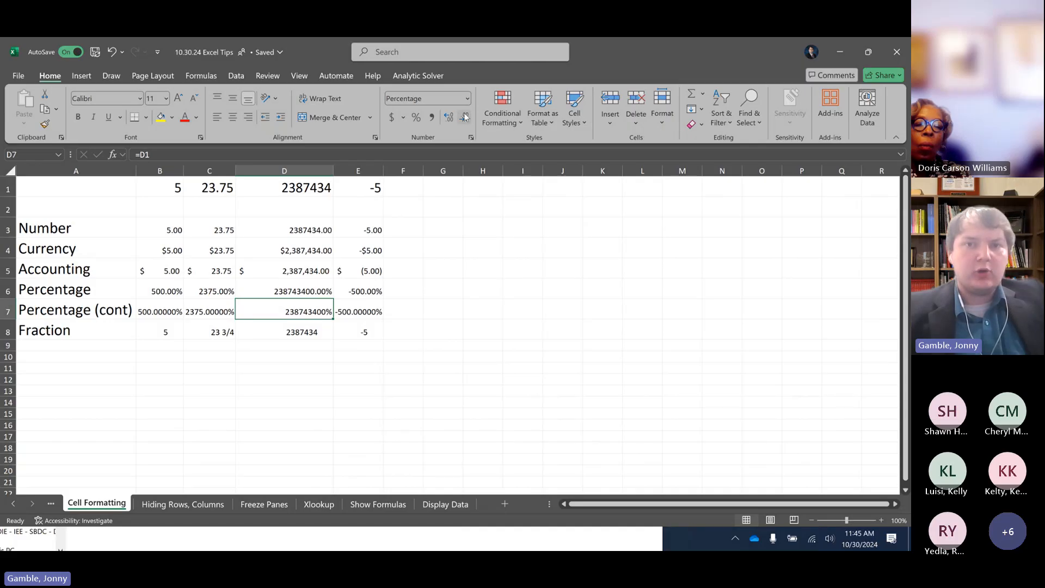
# Extend the value in cell D1 with decimals so it reads 2387434.56789
pyautogui.click(306, 193)
pyautogui.click(220, 155)
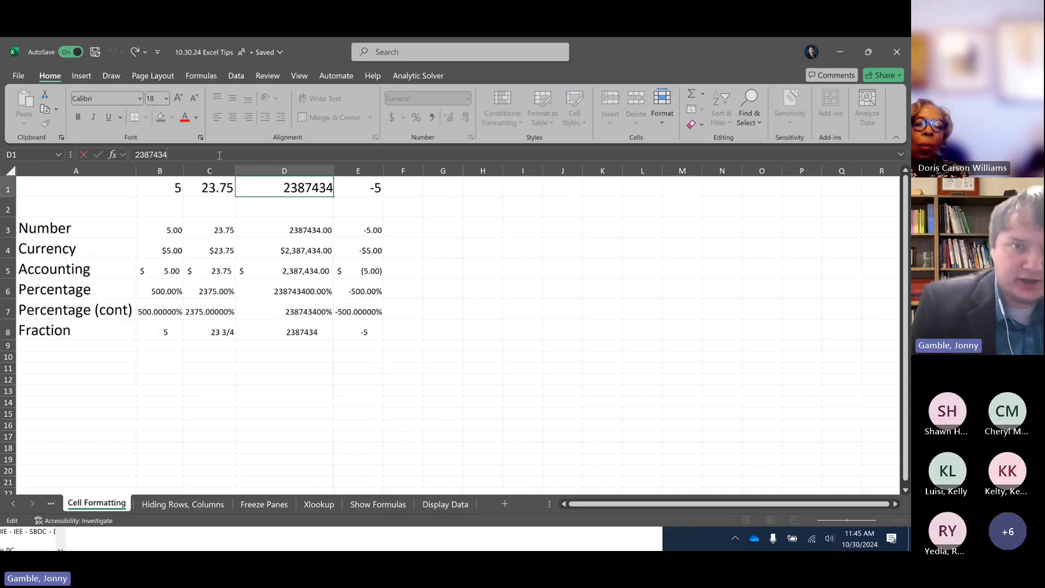
pyautogui.write('.')
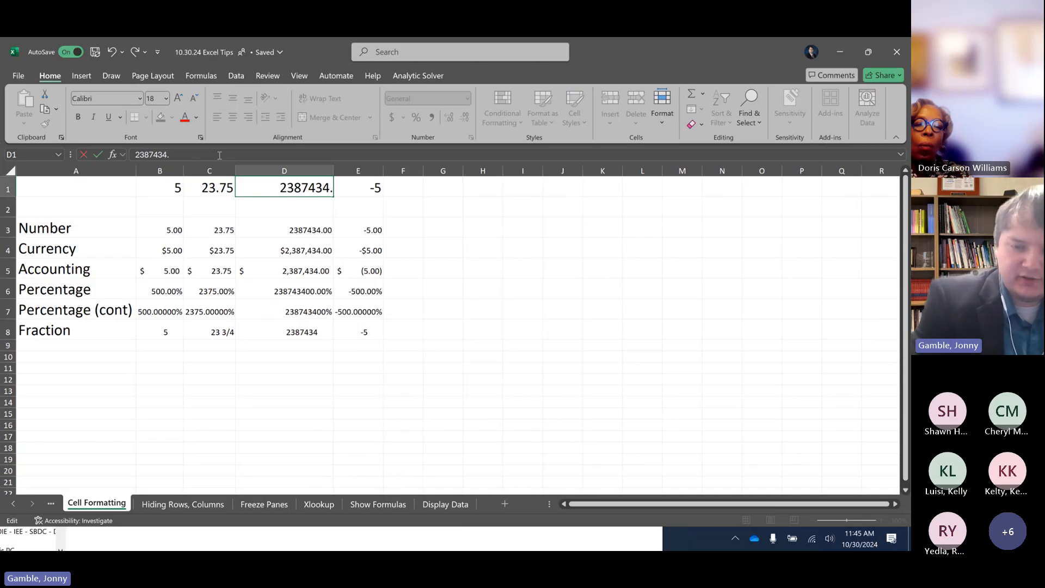
pyautogui.write('56789')
pyautogui.press('Return')
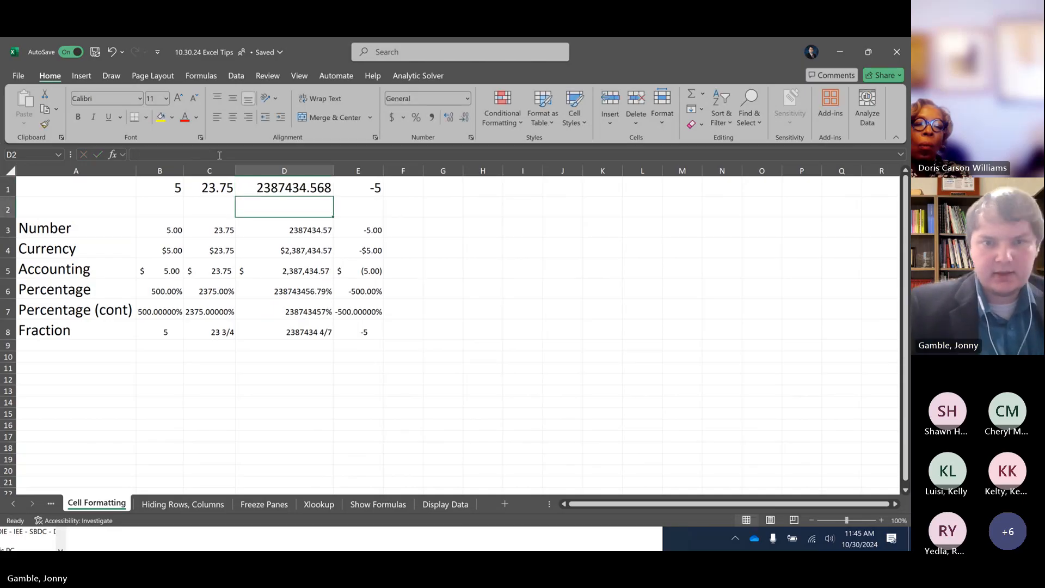
# Increase the decimal places shown in the Percentage (cont) cell D7 to five
pyautogui.click(305, 309)
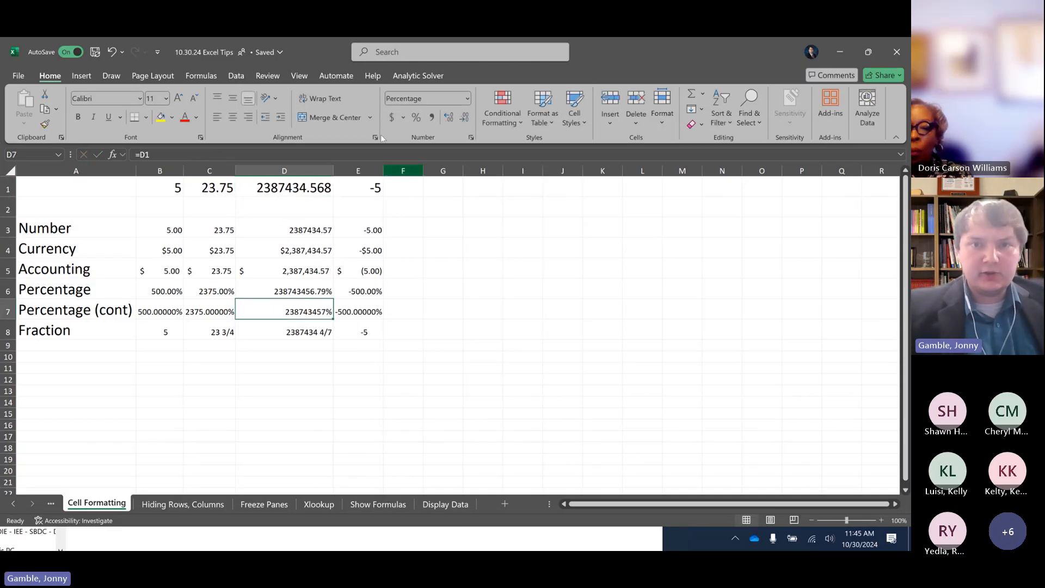
pyautogui.click(450, 119)
pyautogui.click(450, 118)
pyautogui.click(450, 119)
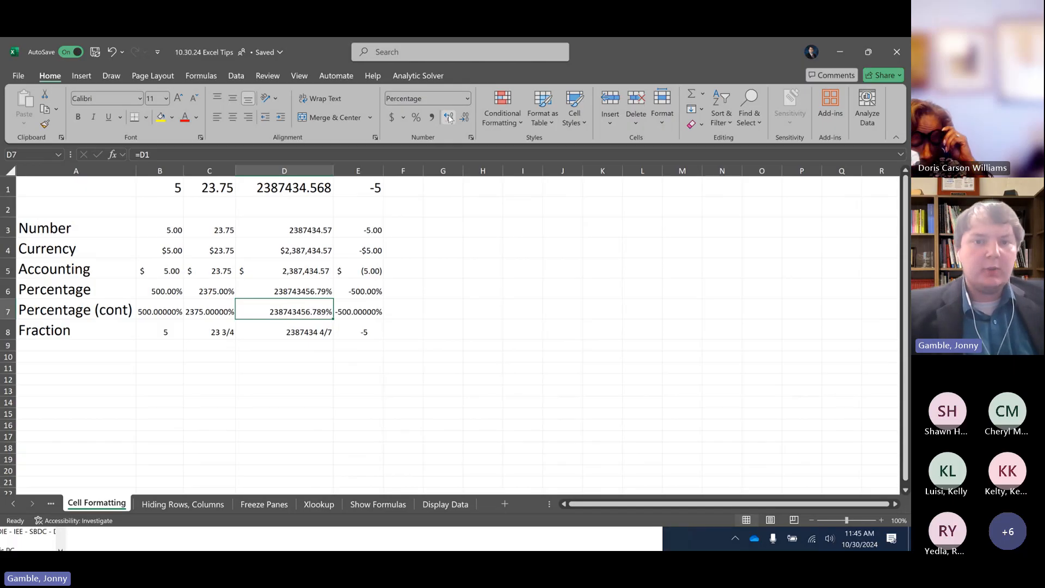
pyautogui.click(449, 119)
pyautogui.click(450, 119)
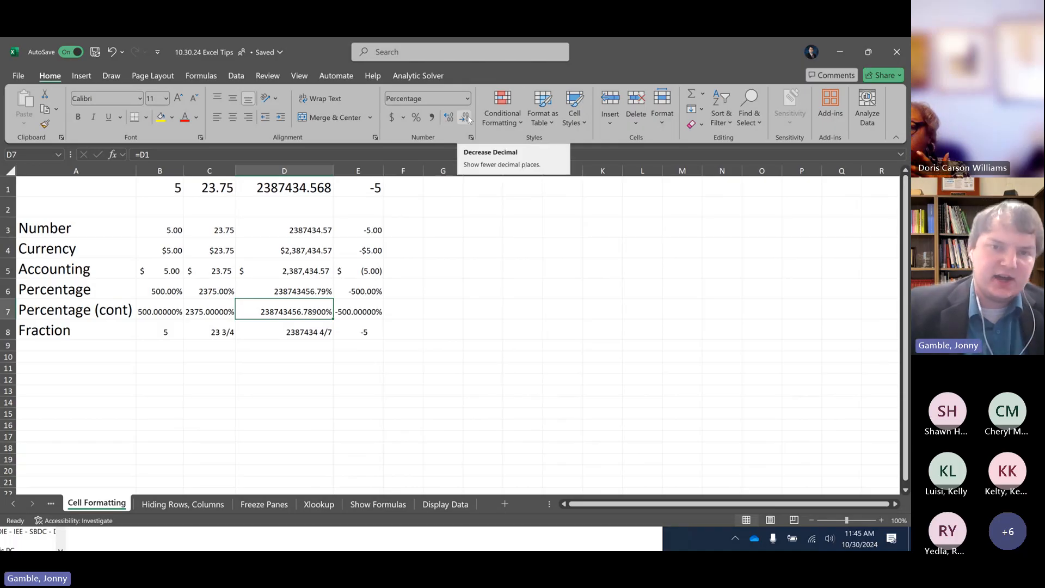
# Reduce the decimal places shown in the Percentage (cont) cell D7 to one
pyautogui.click(466, 118)
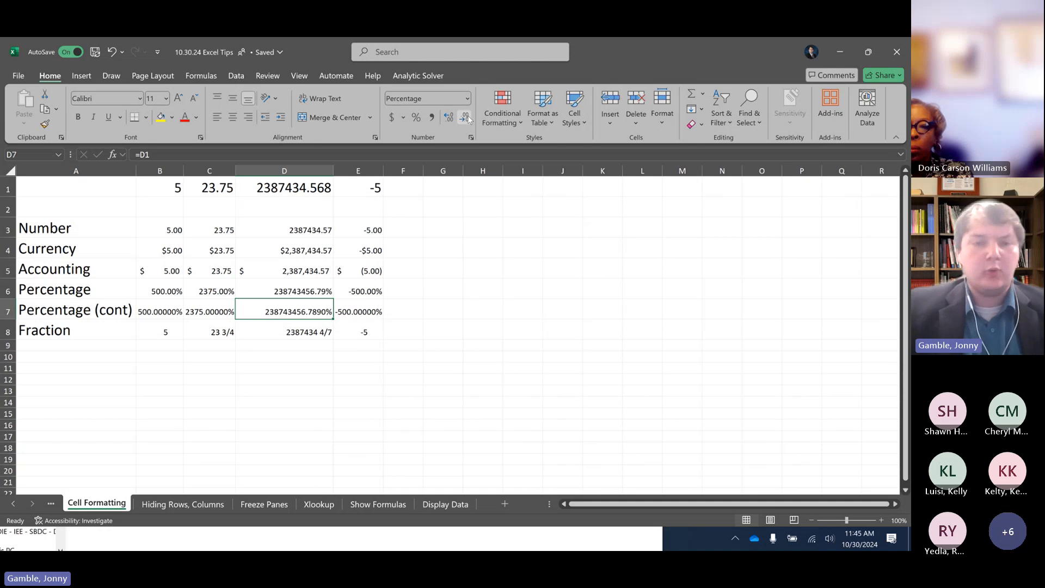
pyautogui.click(466, 118)
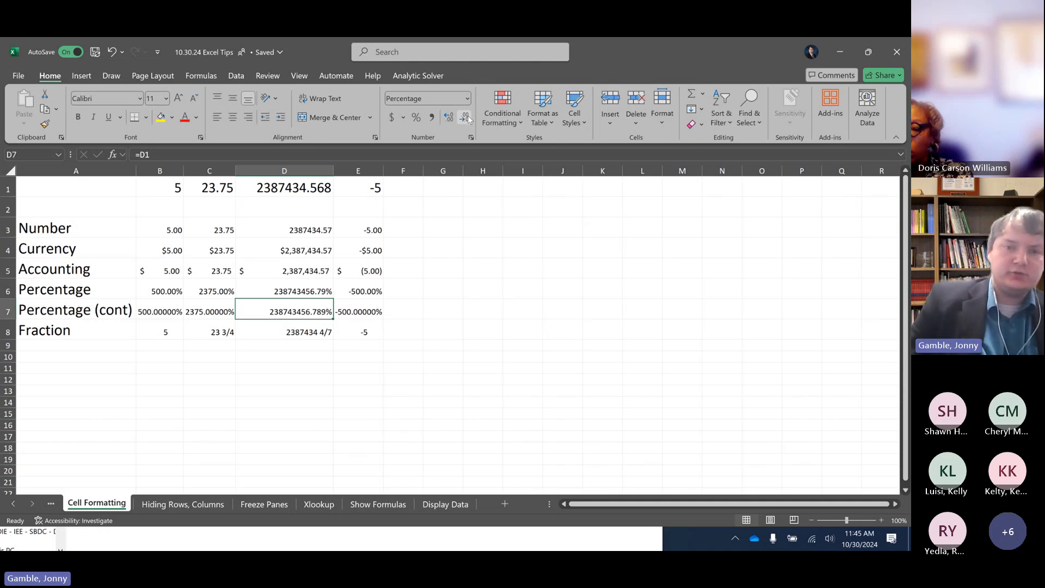
pyautogui.click(466, 118)
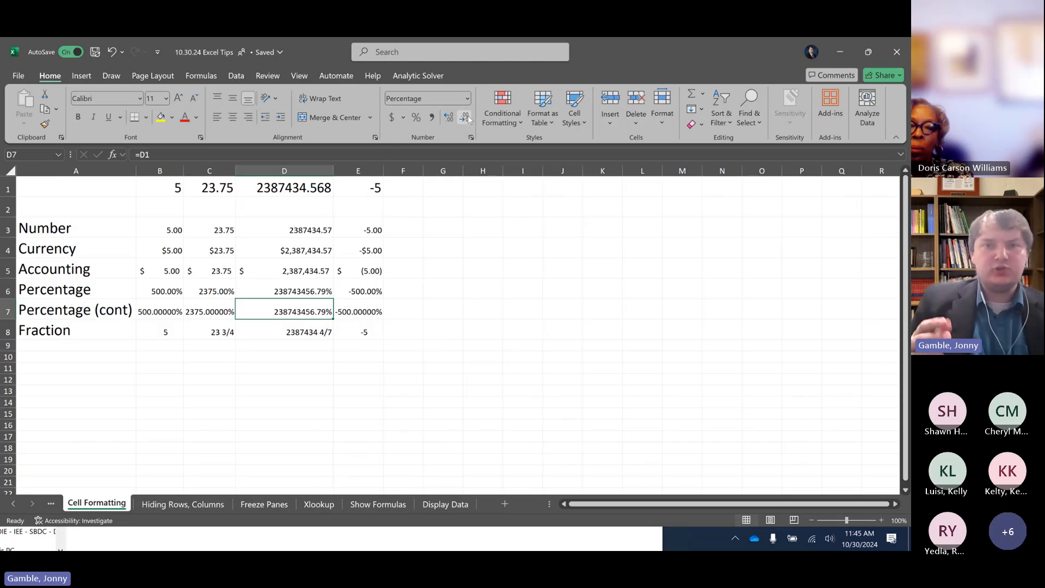
pyautogui.click(466, 118)
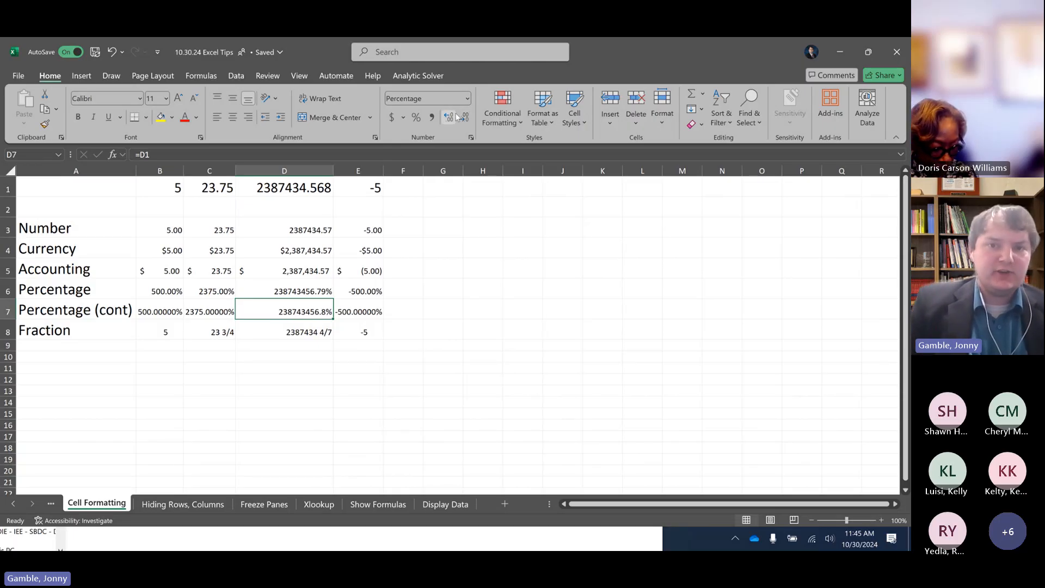
pyautogui.click(449, 117)
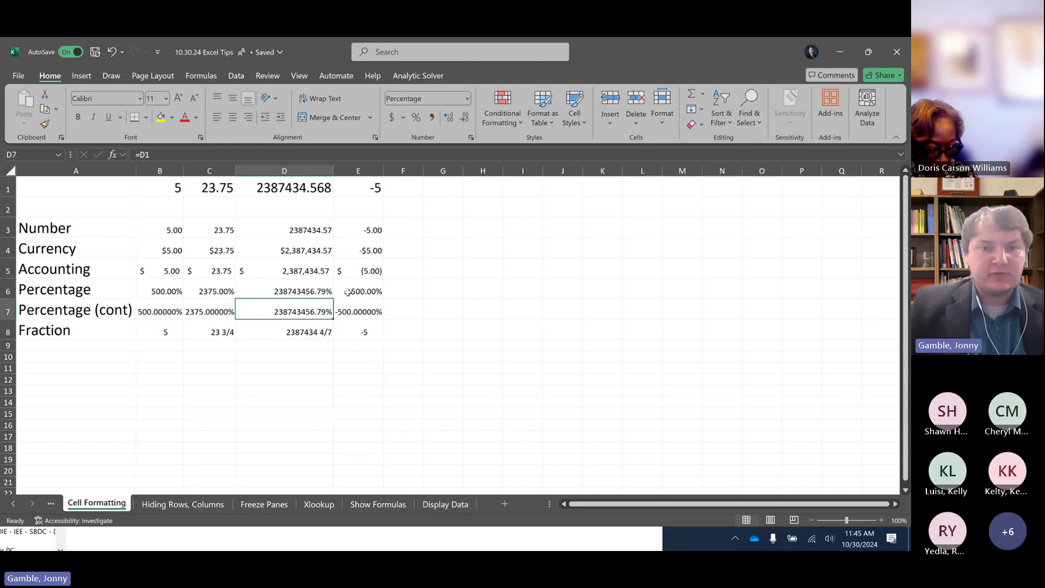
pyautogui.click(462, 121)
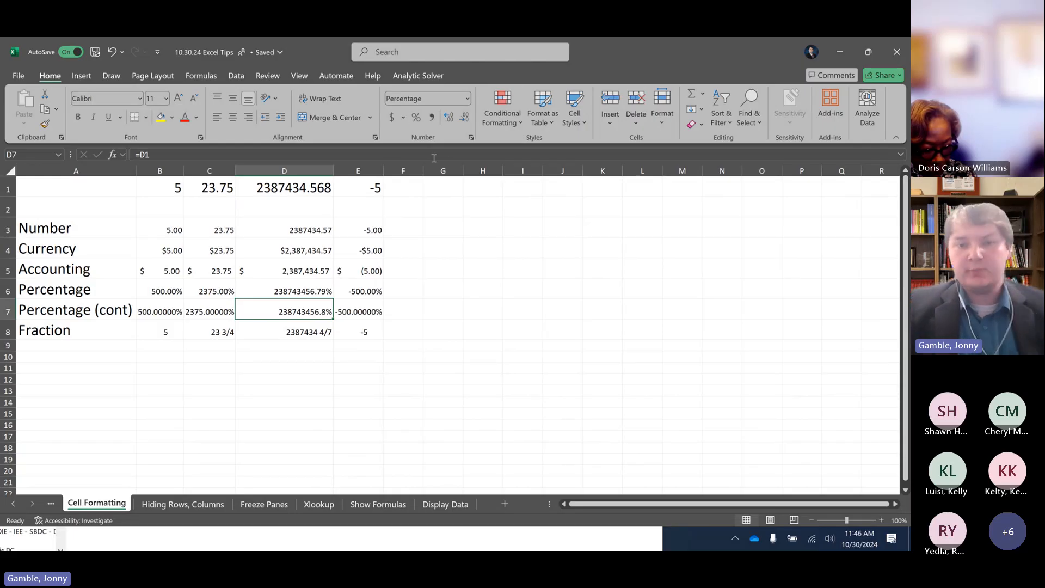
# Place the workbook beside the PowerPoint presentation and advance the slides to Hiding Rows/Columns, slide 13
pyautogui.press('super+Right')
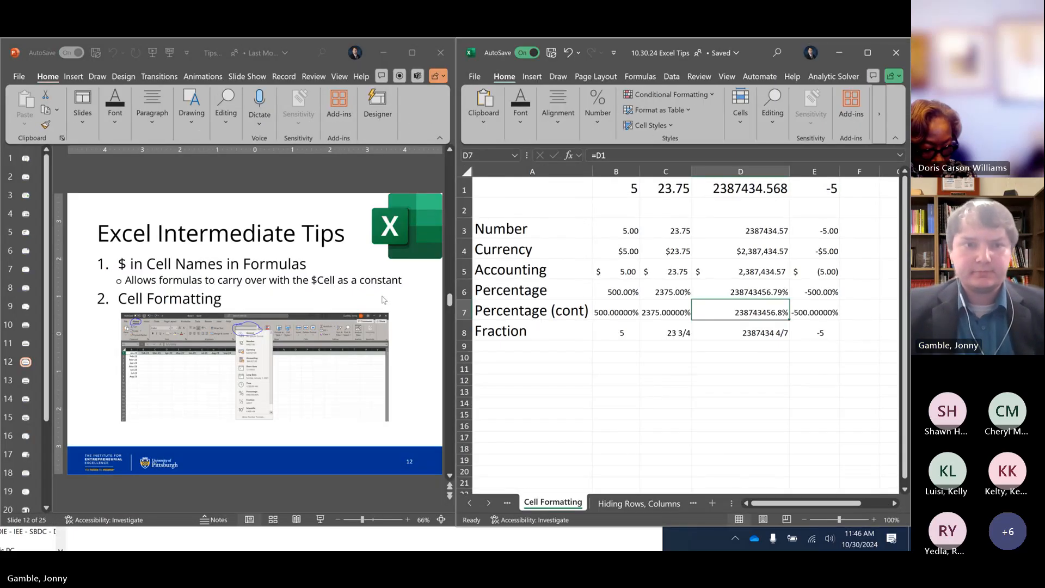
pyautogui.click(240, 179)
pyautogui.scroll(-1, 241, 179)
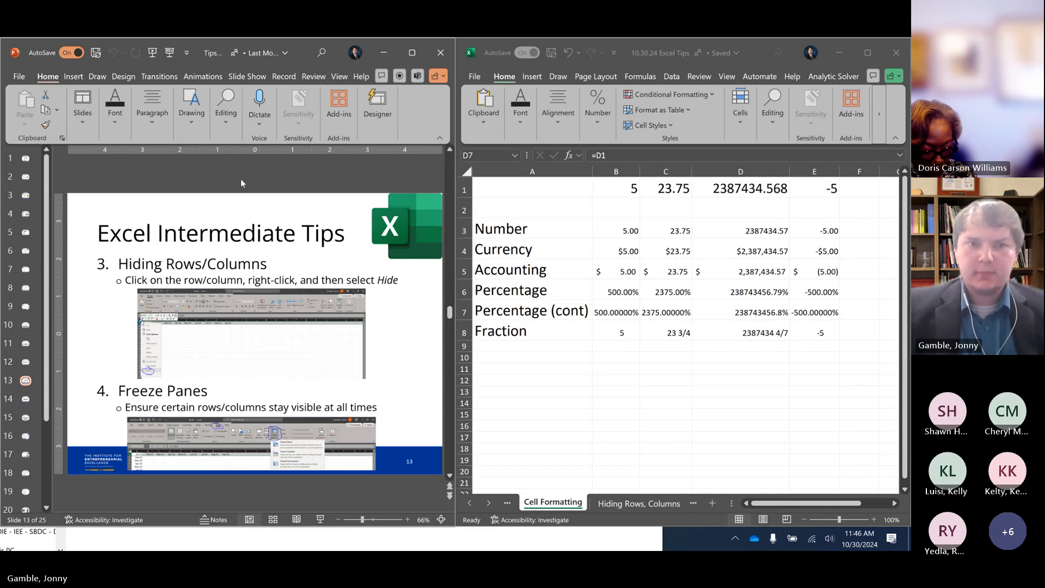
# Open the Hiding Rows, Columns sheet in the workbook
pyautogui.click(640, 502)
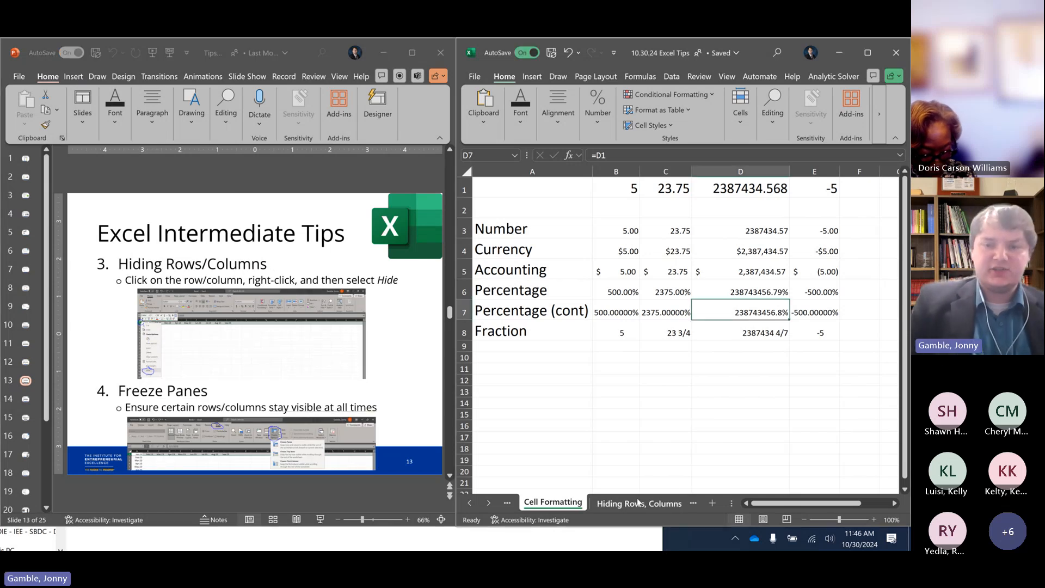
pyautogui.click(639, 502)
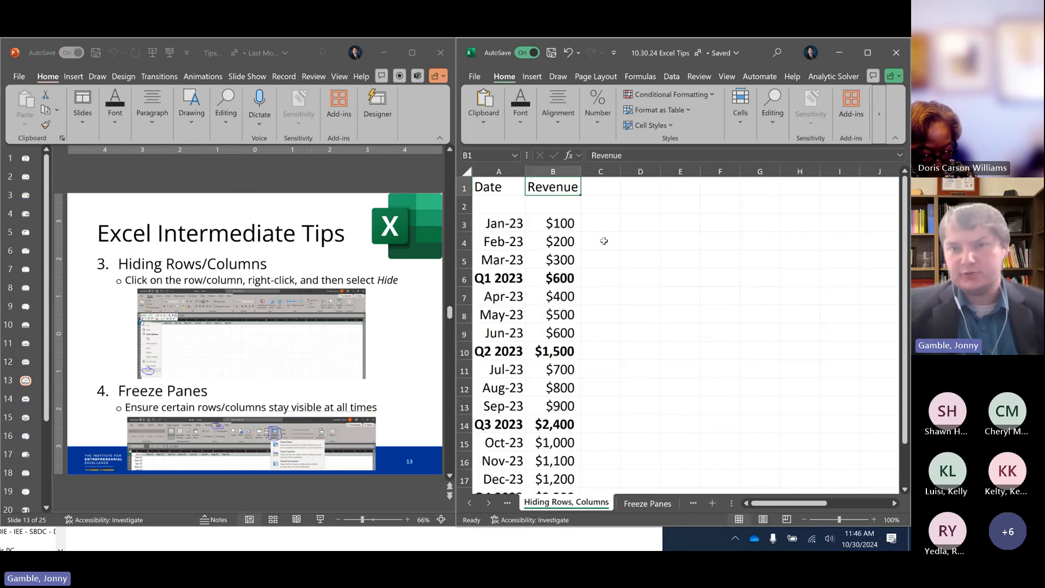
pyautogui.click(603, 222)
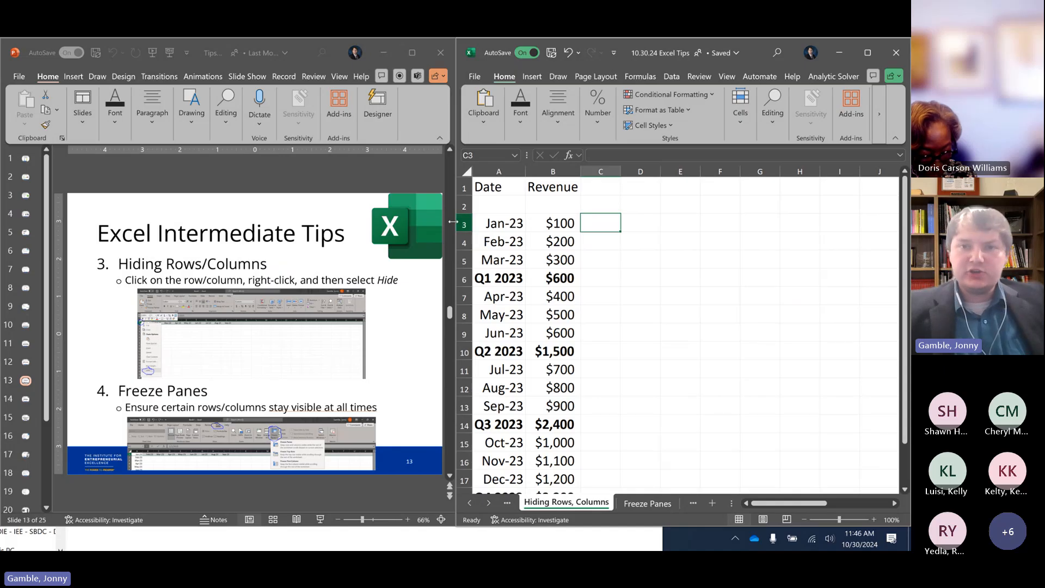
# Examine the SUM formula behind the Q1 2023 revenue in cell B6, leaving it unedited
pyautogui.moveTo(493, 227); pyautogui.dragTo(540, 260)
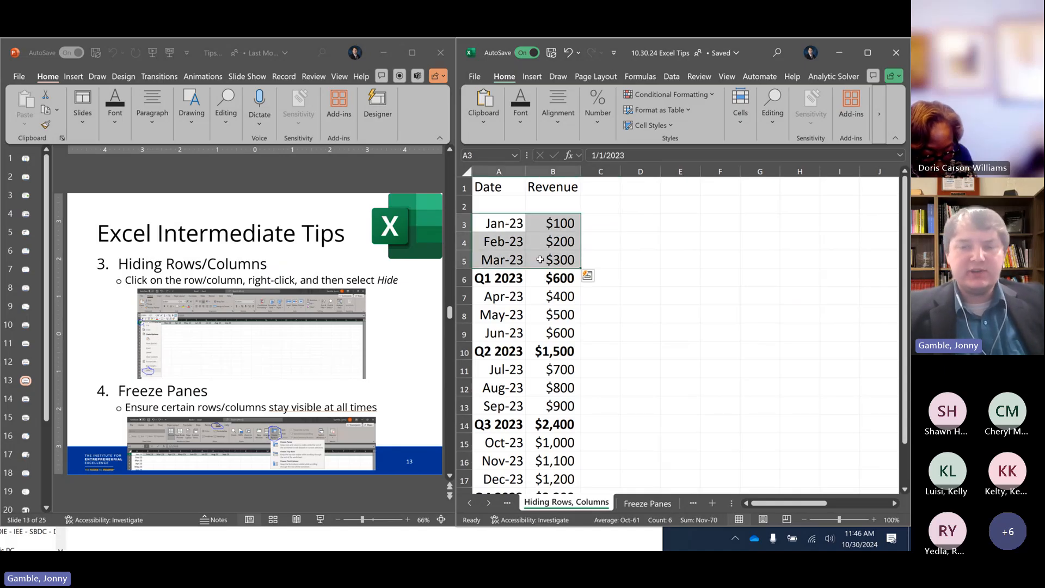
pyautogui.click(514, 278)
pyautogui.click(543, 280)
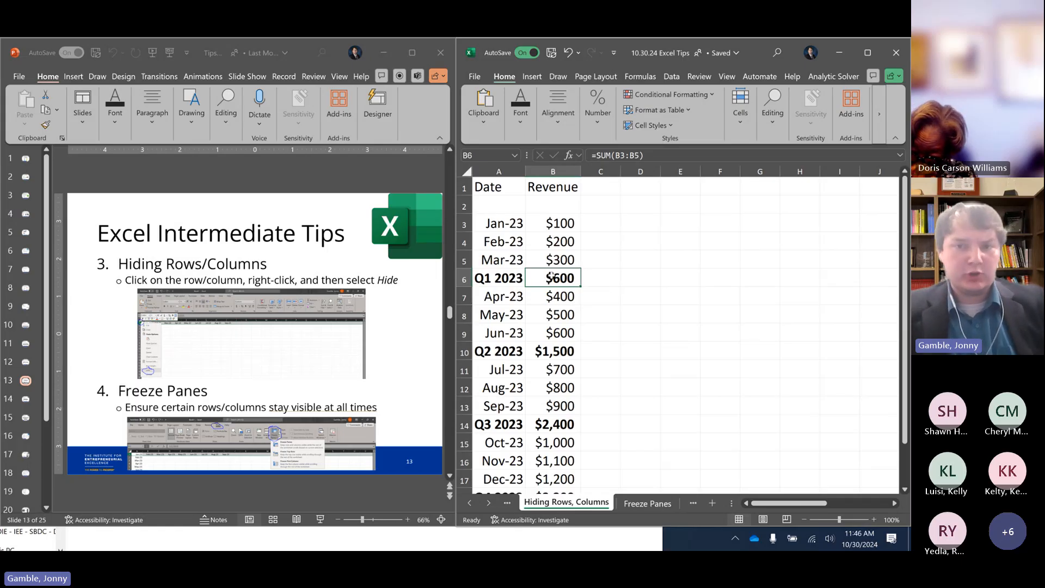
pyautogui.doubleClick(551, 276)
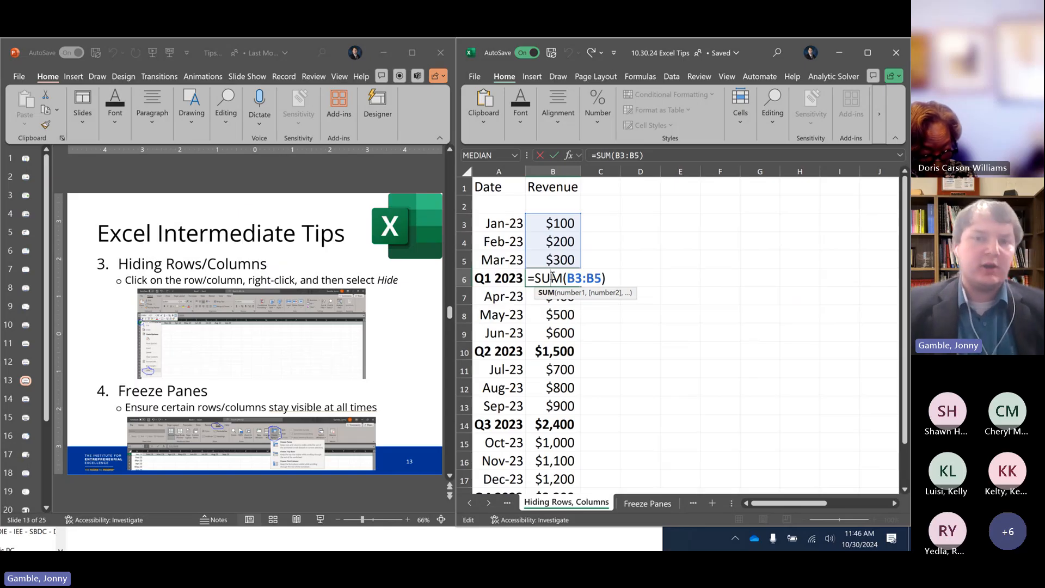
pyautogui.press('Return')
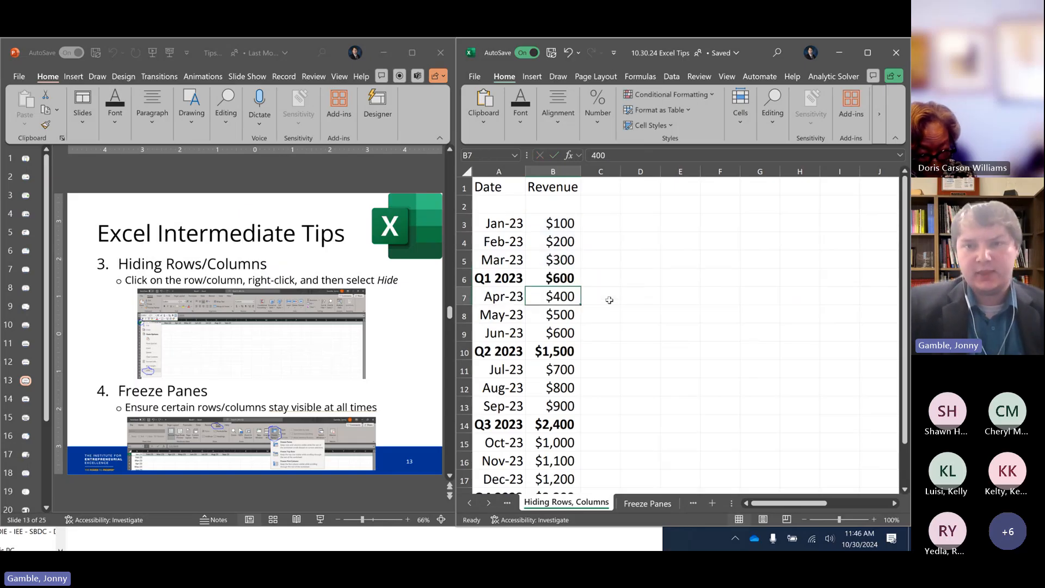
pyautogui.press('Up')
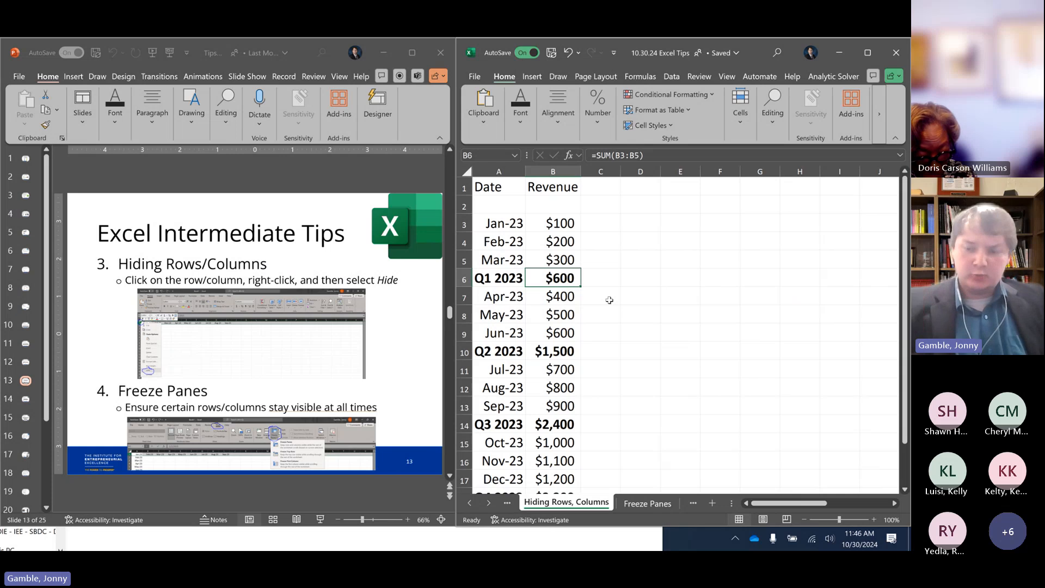
# Clear the January to March dates and revenues in cells A3:B5
pyautogui.press('Up')
pyautogui.press('Up')
pyautogui.press('Up')
pyautogui.press('Left')
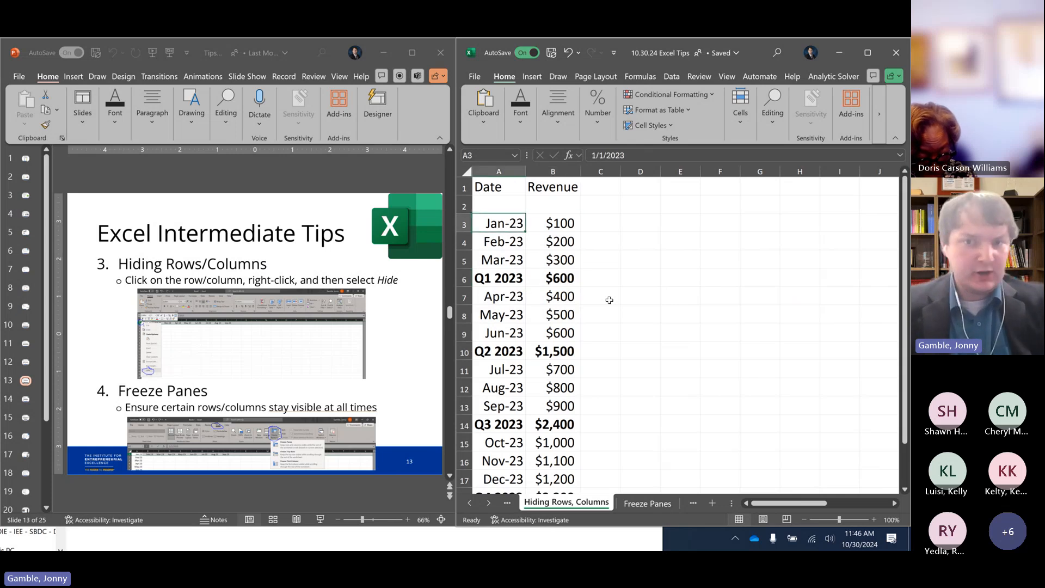
pyautogui.hotkey('shift', 'Right')
pyautogui.hotkey('ctrl', 'shift', 'Down')
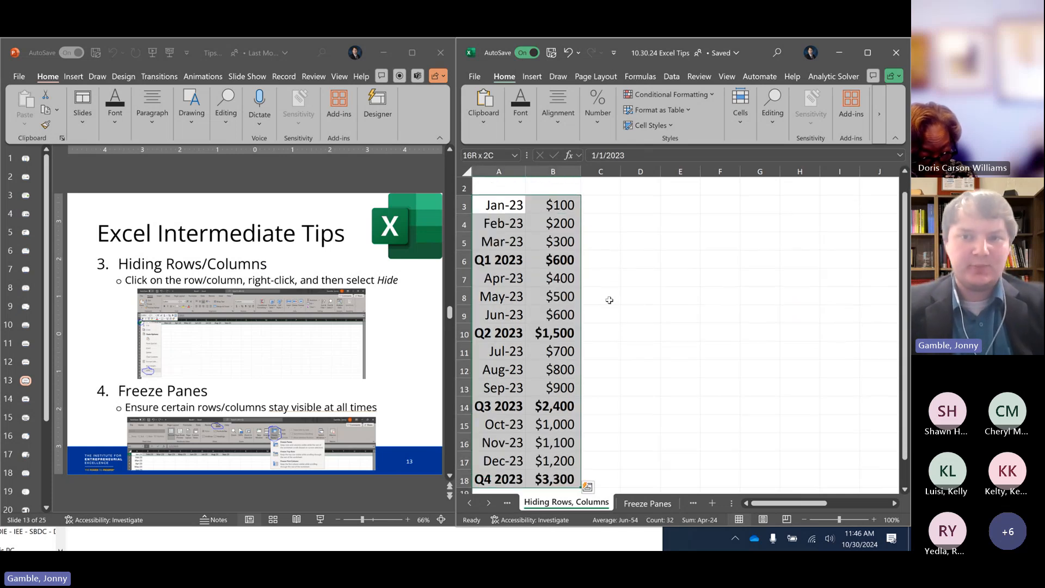
pyautogui.hotkey('ctrl', 'shift', 'Up')
pyautogui.hotkey('shift', 'Down')
pyautogui.hotkey('shift', 'Down')
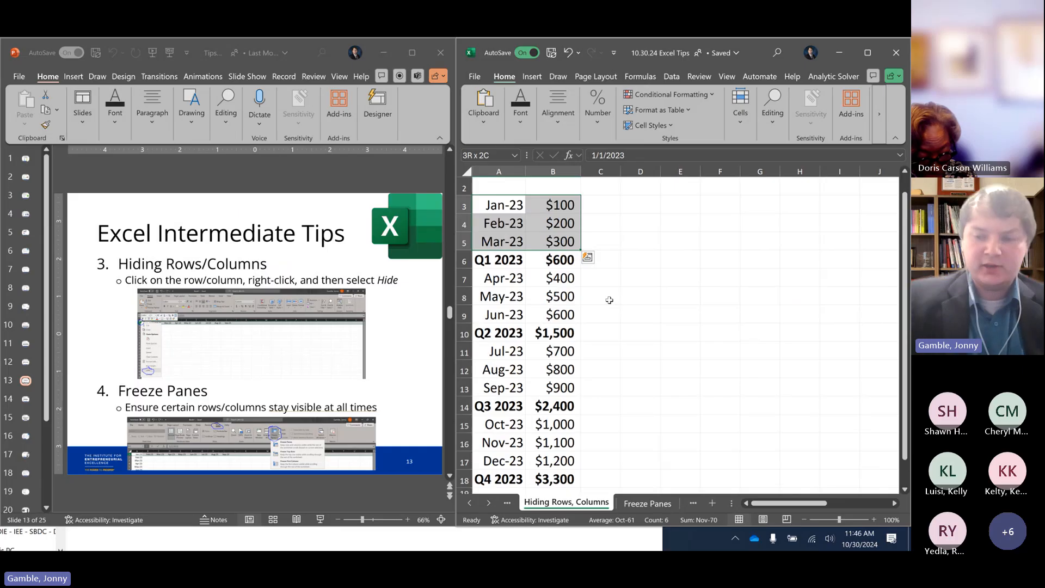
pyautogui.press('Delete')
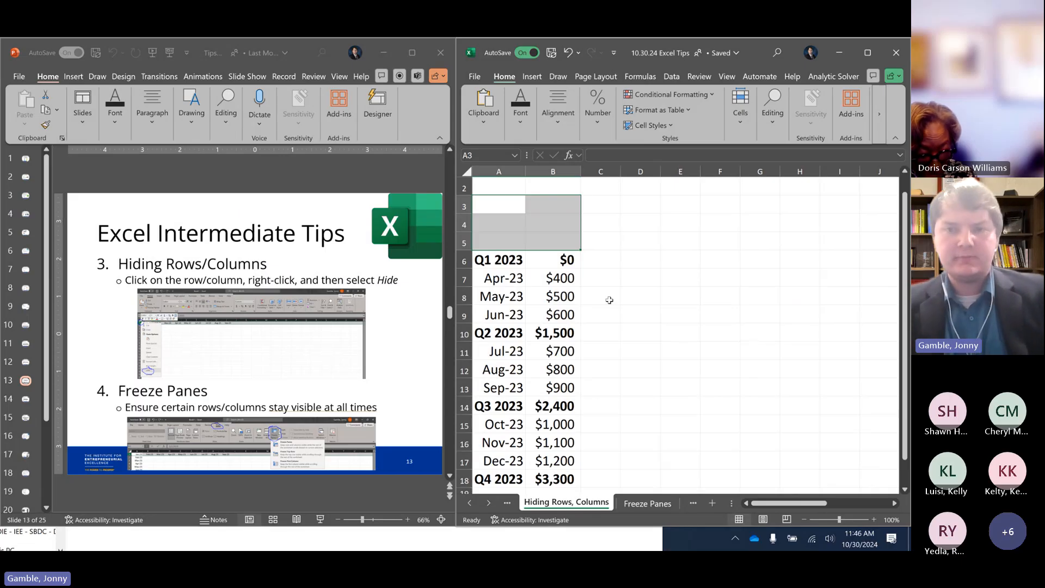
# Undo the clearing of the January to March data and deselect the range
pyautogui.hotkey('ctrl', 'z')
pyautogui.click(620, 271)
pyautogui.scroll(1, 623, 271)
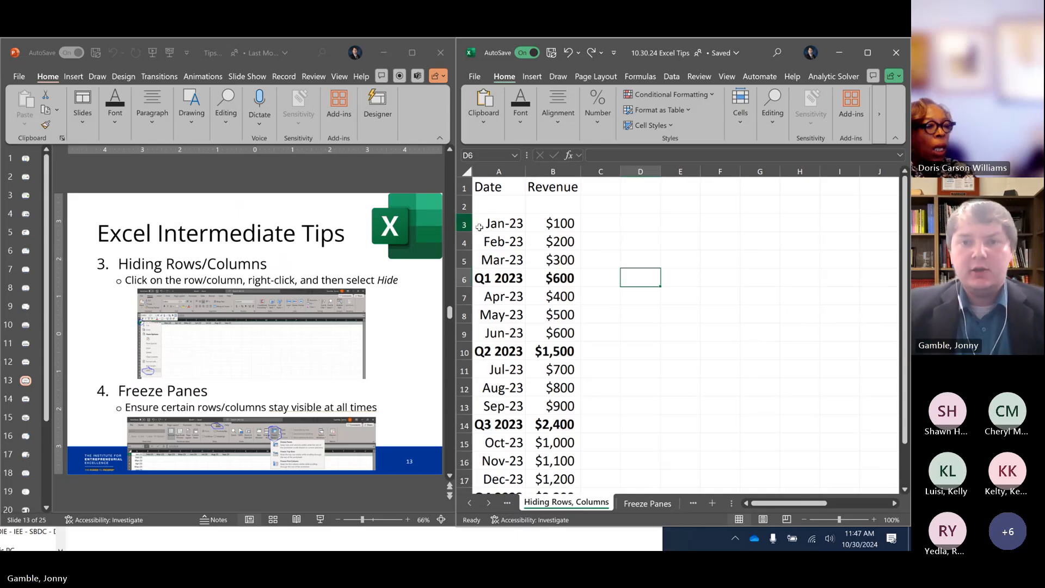
# Select the entire January row 3, followed by the empty columns D and E in turn
pyautogui.click(533, 224)
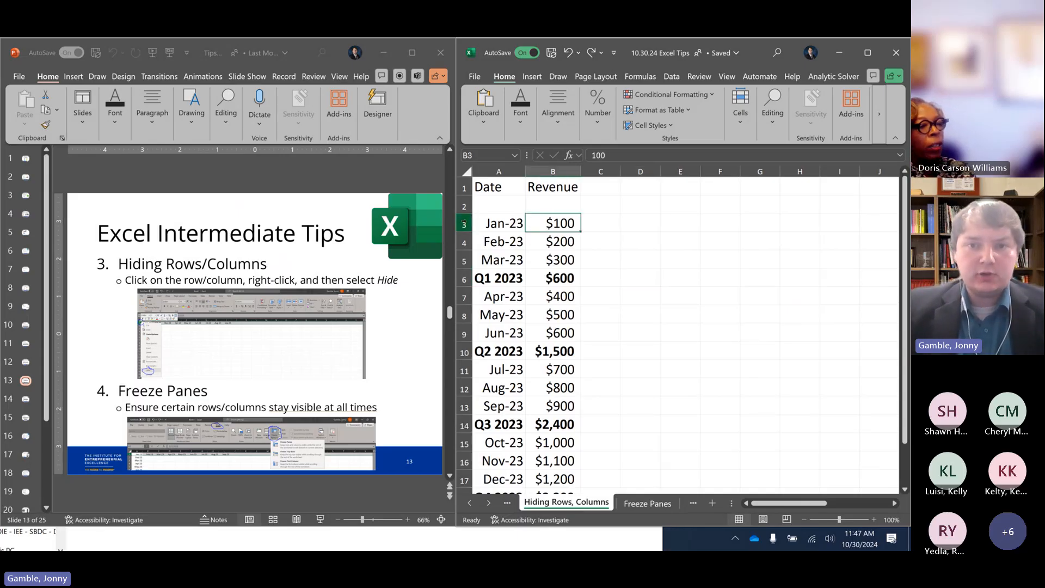
pyautogui.click(461, 224)
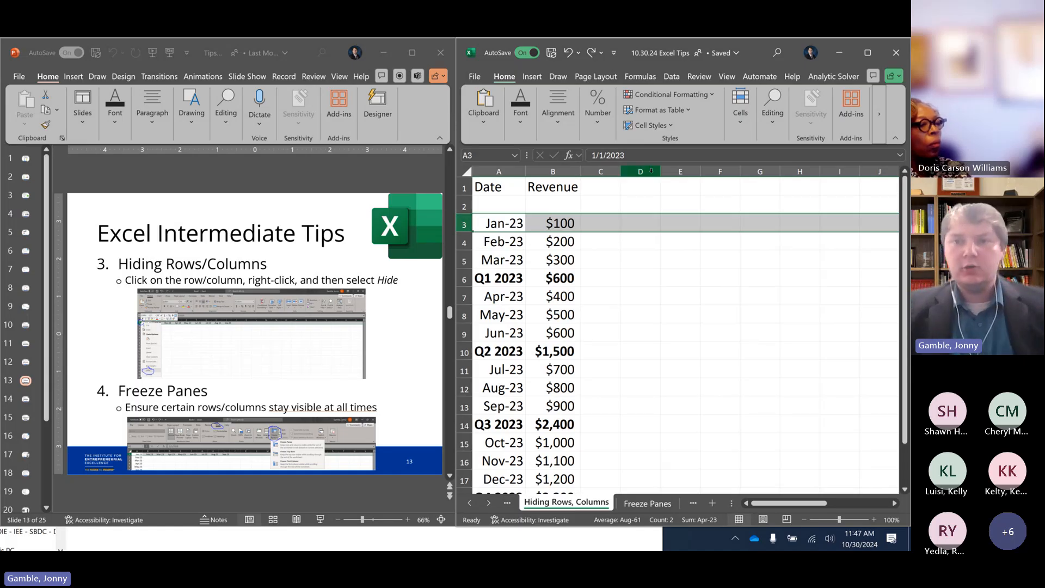
pyautogui.click(614, 172)
pyautogui.click(645, 171)
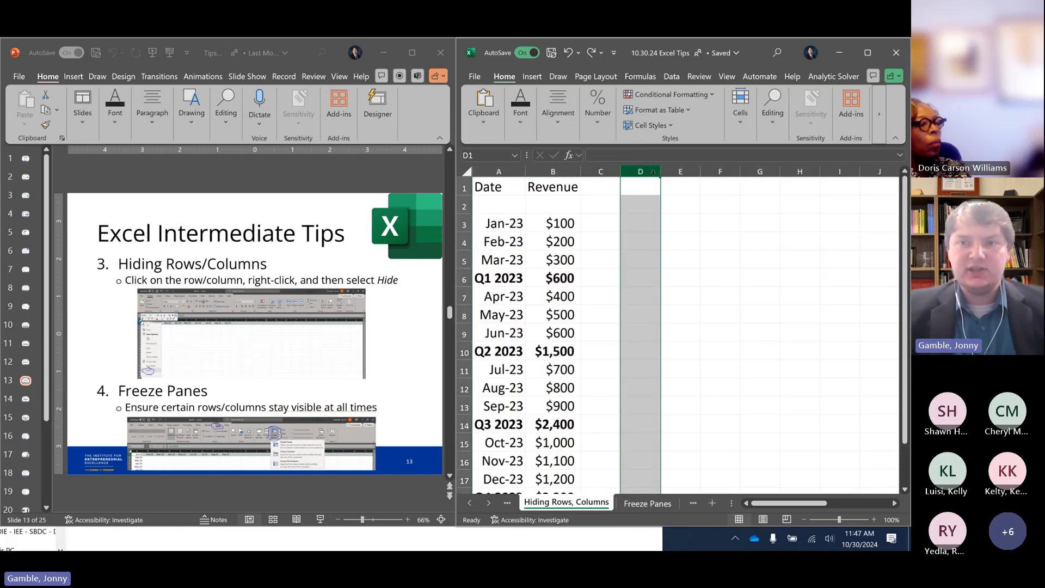
pyautogui.click(671, 172)
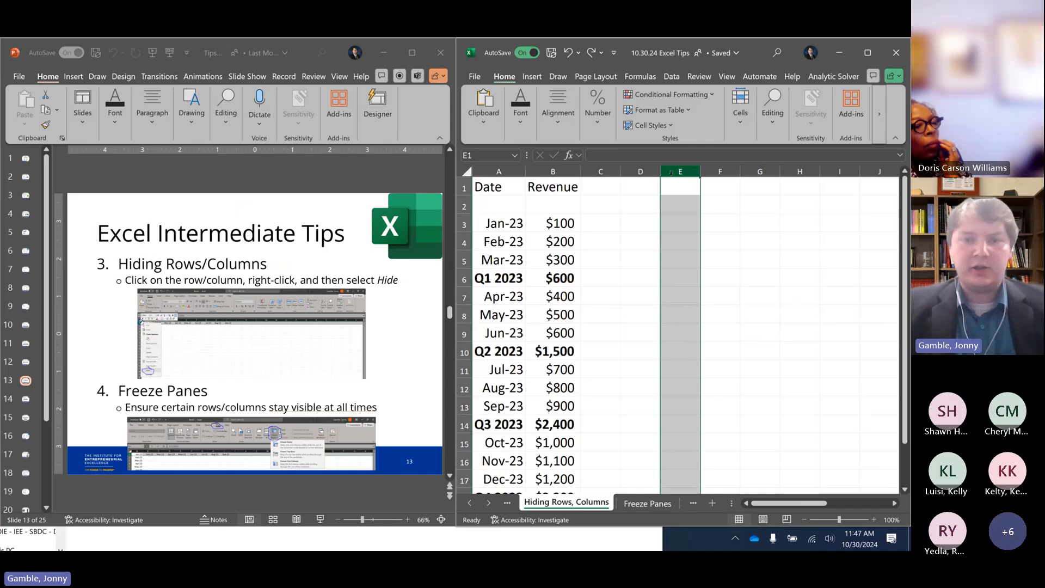
# Hide row 3, which holds the January 2023 entry
pyautogui.click(464, 223)
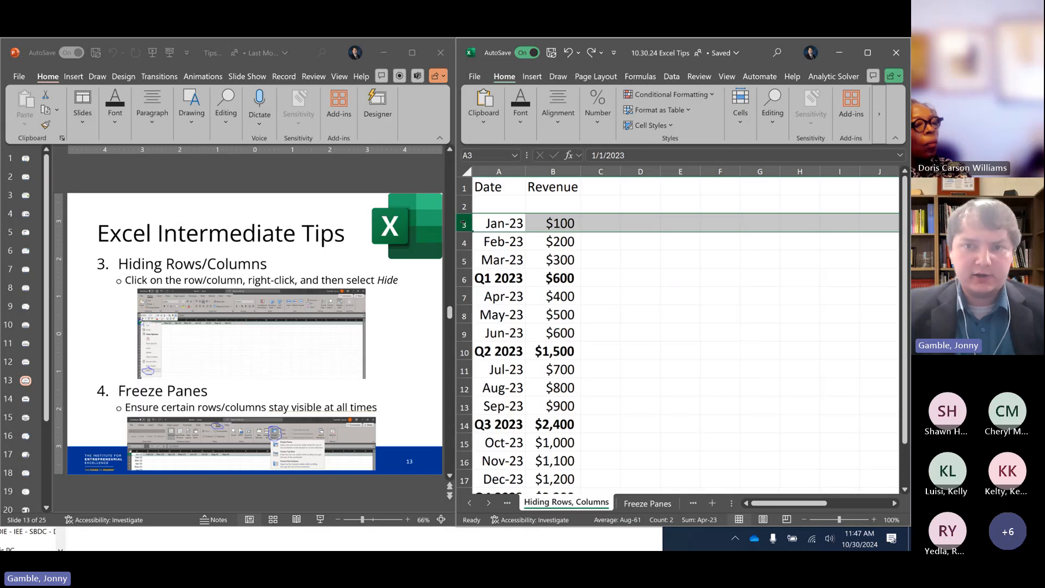
pyautogui.rightClick(464, 223)
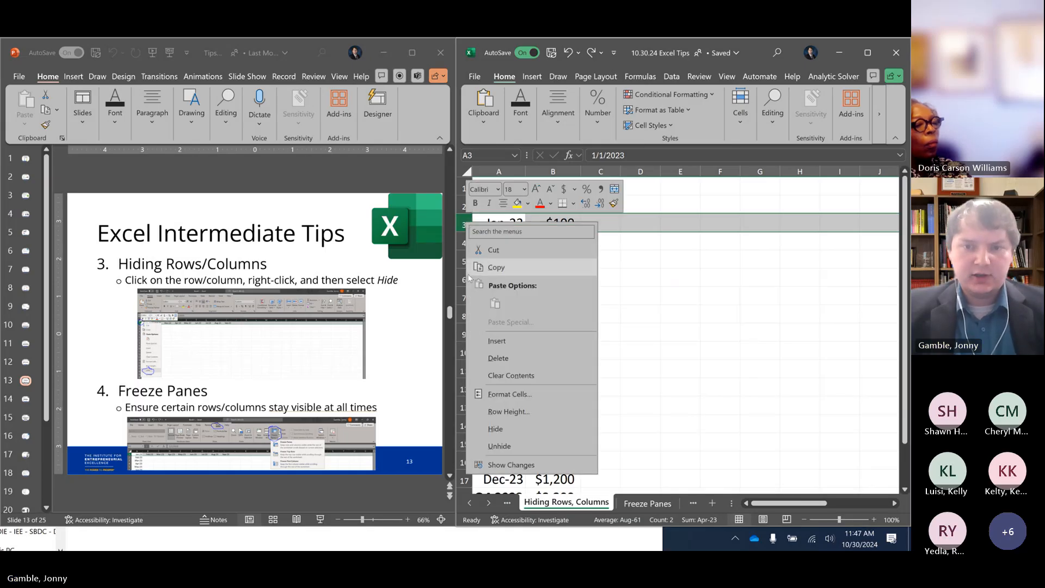
pyautogui.click(504, 428)
# Check the column A cells directly above and below hidden row 3 by moving between them
pyautogui.click(503, 223)
pyautogui.click(503, 207)
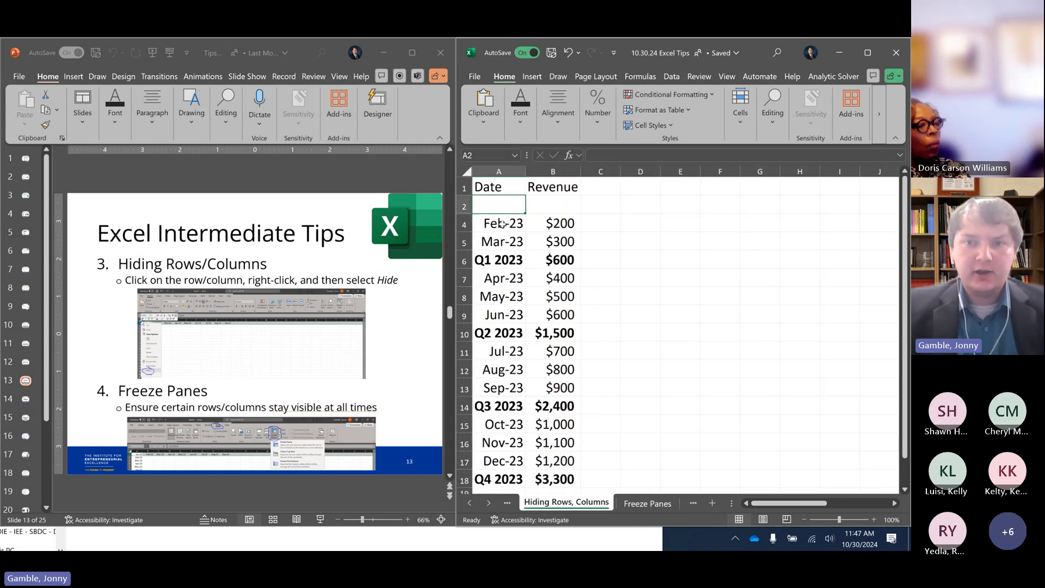
pyautogui.click(503, 224)
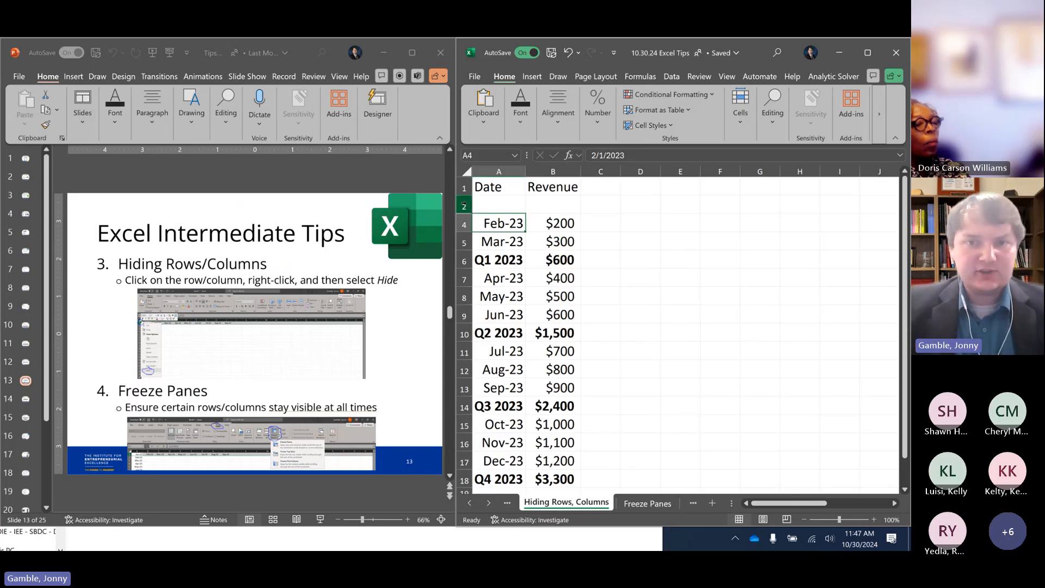
pyautogui.click(464, 206)
pyautogui.press('Down')
pyautogui.press('Down')
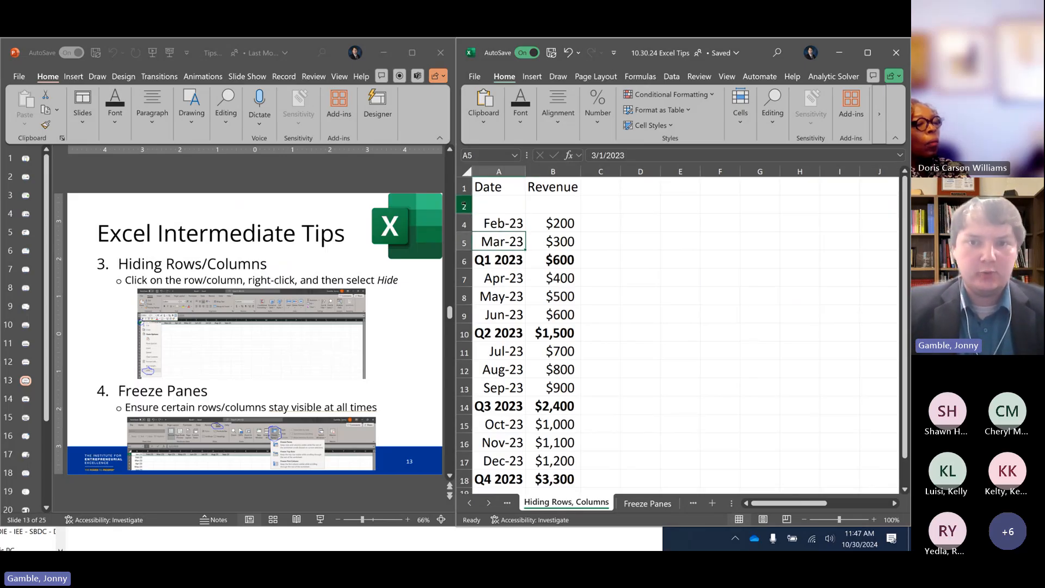
pyautogui.press('Up')
pyautogui.press('Up')
pyautogui.press('Down')
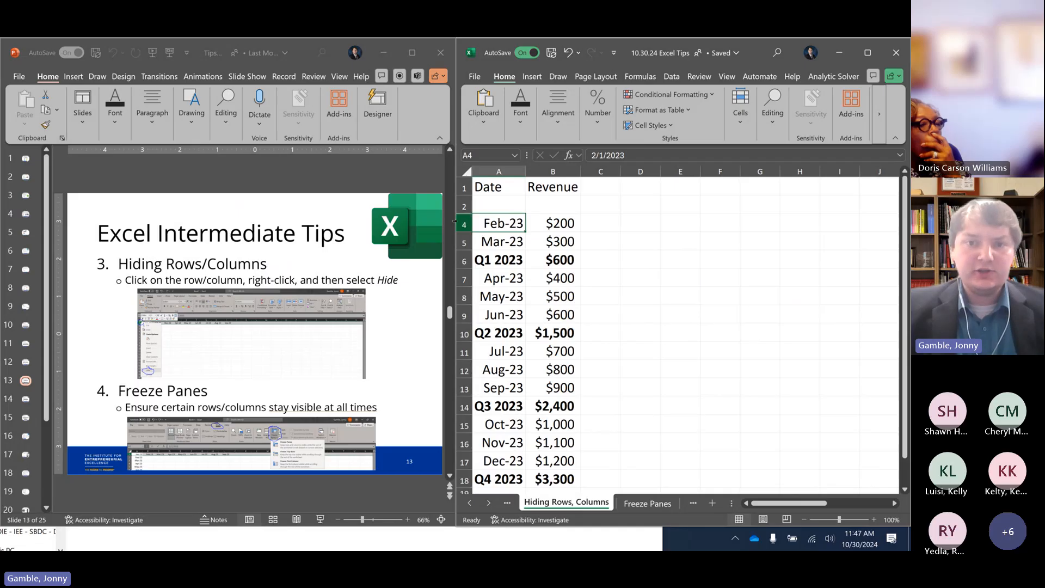
# Hide the February and March rows 4 and 5, and select the Q1 2023 revenue in B6 to check its formula
pyautogui.moveTo(454, 221); pyautogui.dragTo(456, 241)
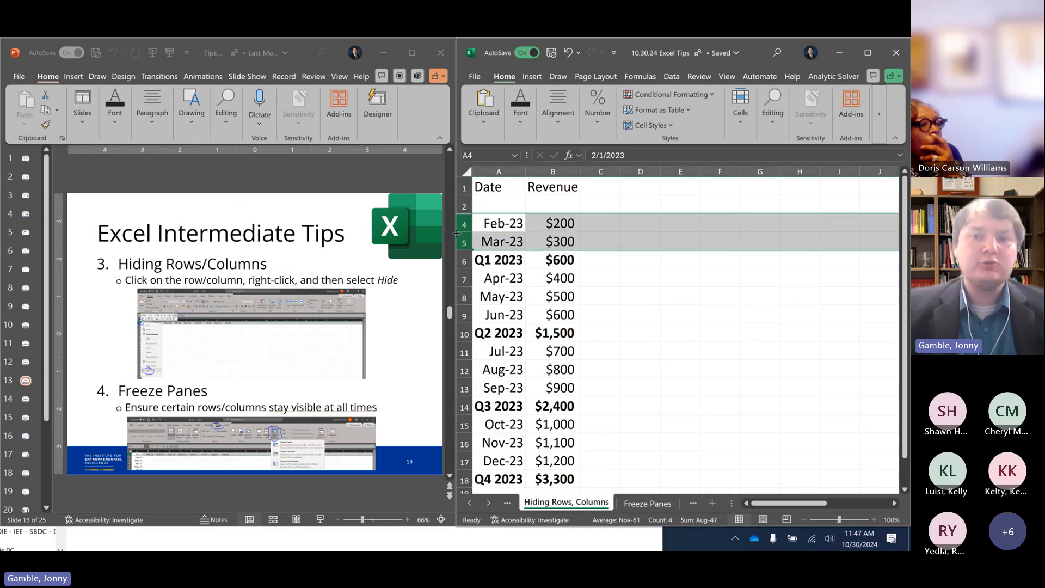
pyautogui.rightClick(467, 234)
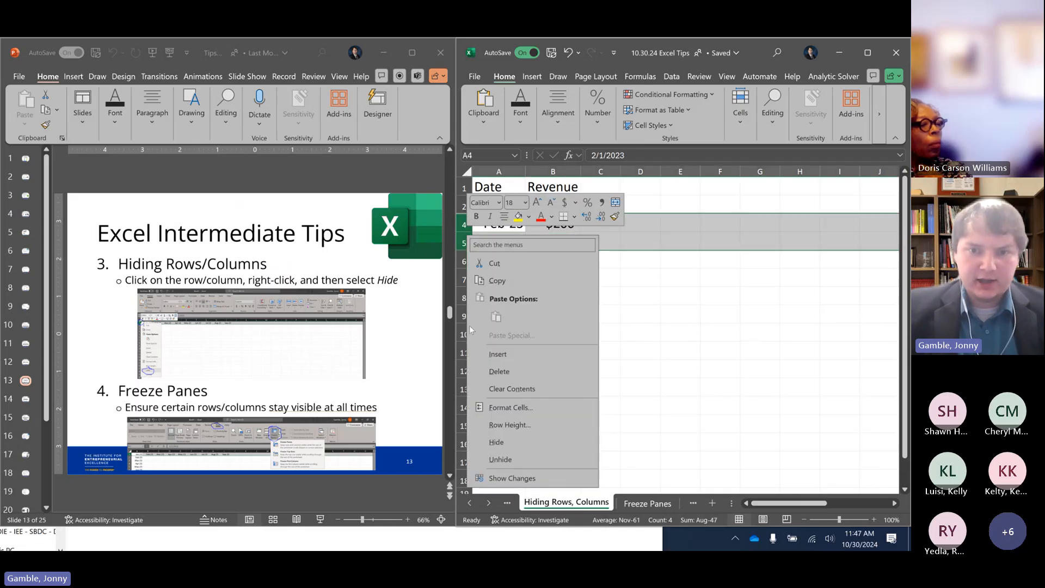
pyautogui.click(496, 442)
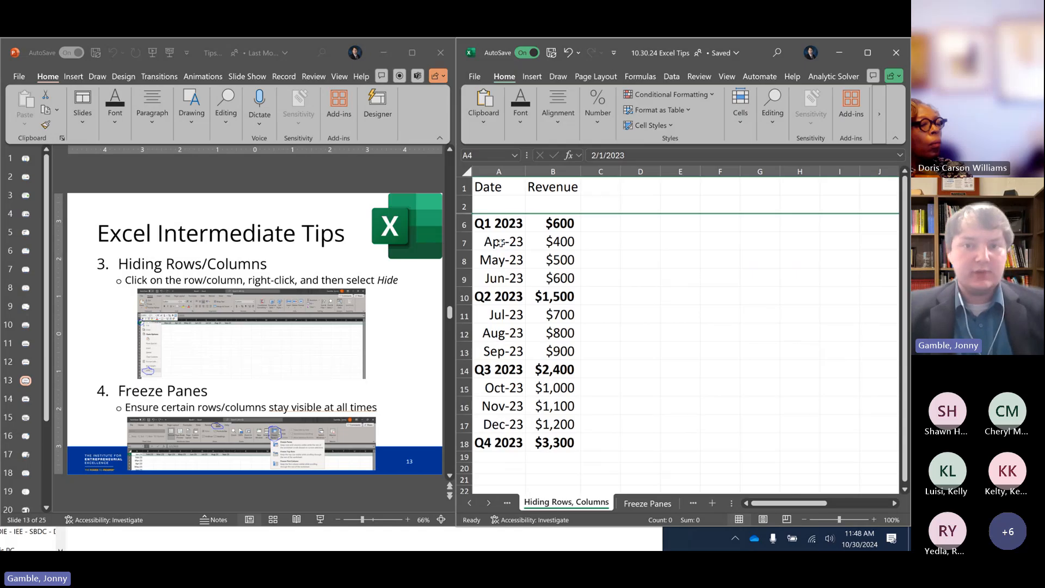
pyautogui.click(501, 225)
pyautogui.click(548, 219)
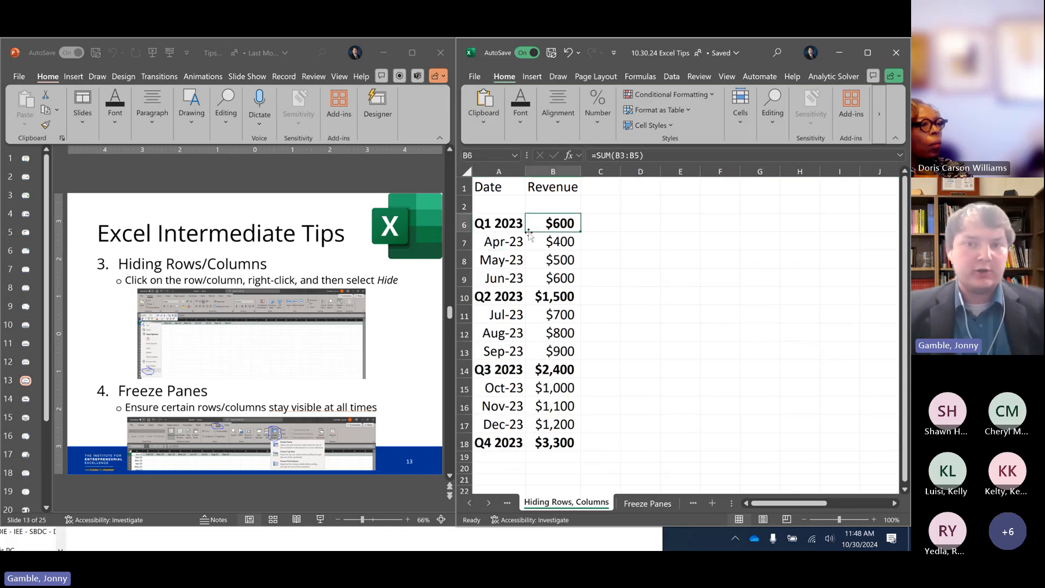
# Hide the April to June rows 7 to 9 and the July to September rows 11 to 13
pyautogui.moveTo(467, 243); pyautogui.dragTo(466, 279)
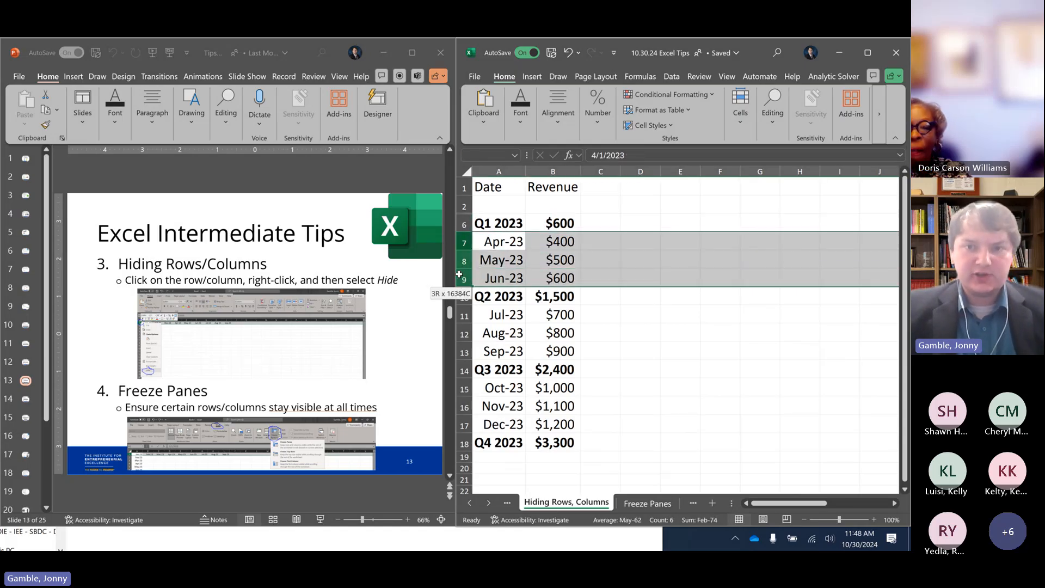
pyautogui.rightClick(459, 265)
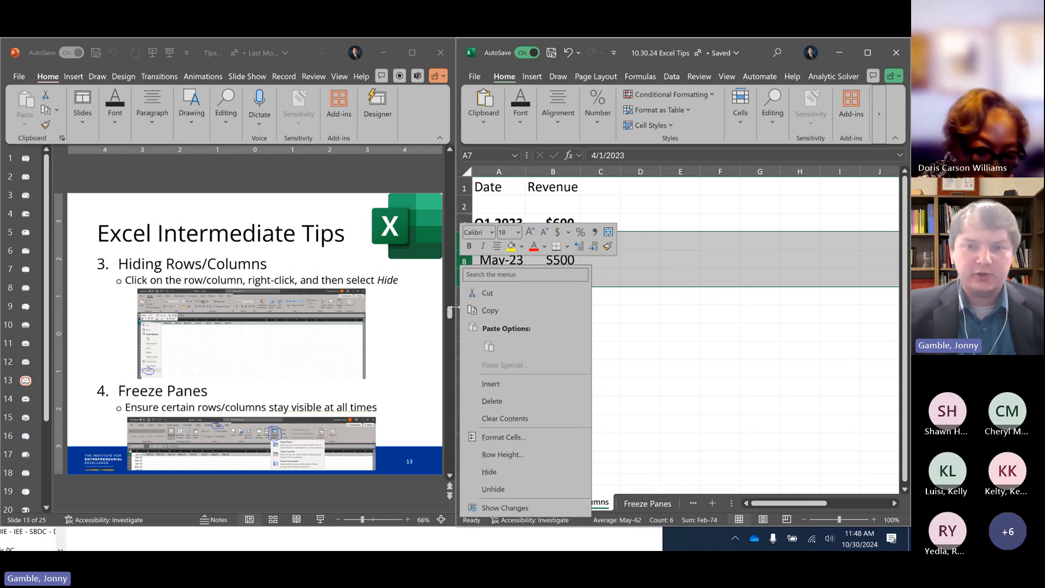
pyautogui.click(491, 477)
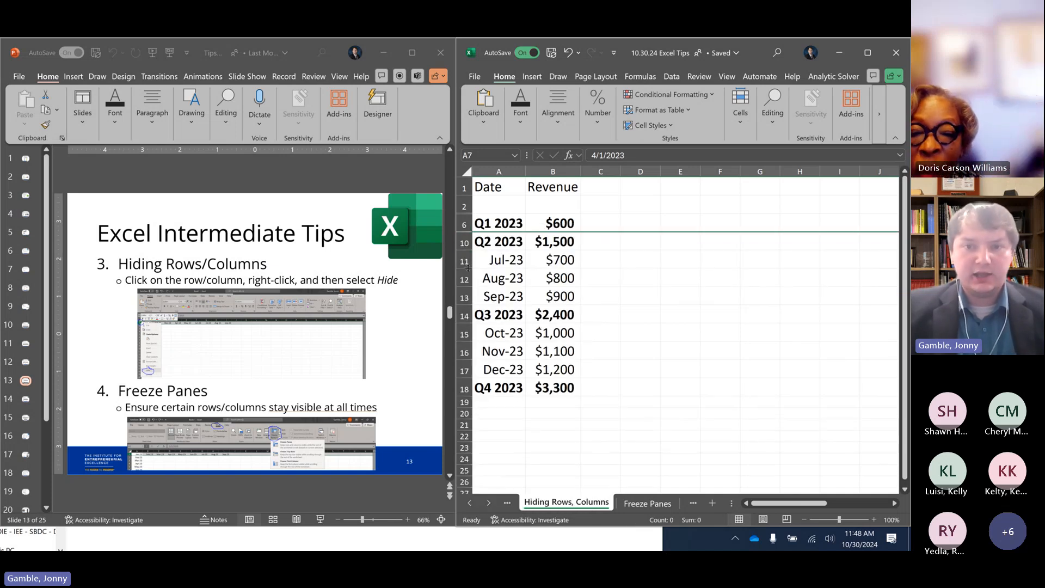
pyautogui.click(467, 261)
pyautogui.moveTo(467, 261); pyautogui.dragTo(465, 297)
pyautogui.rightClick(464, 297)
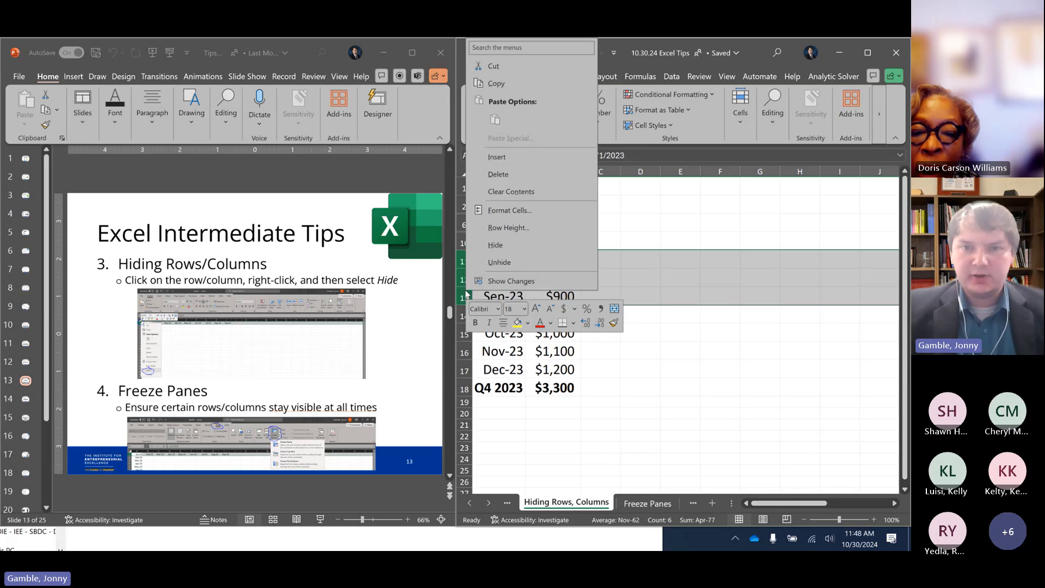
pyautogui.click(495, 244)
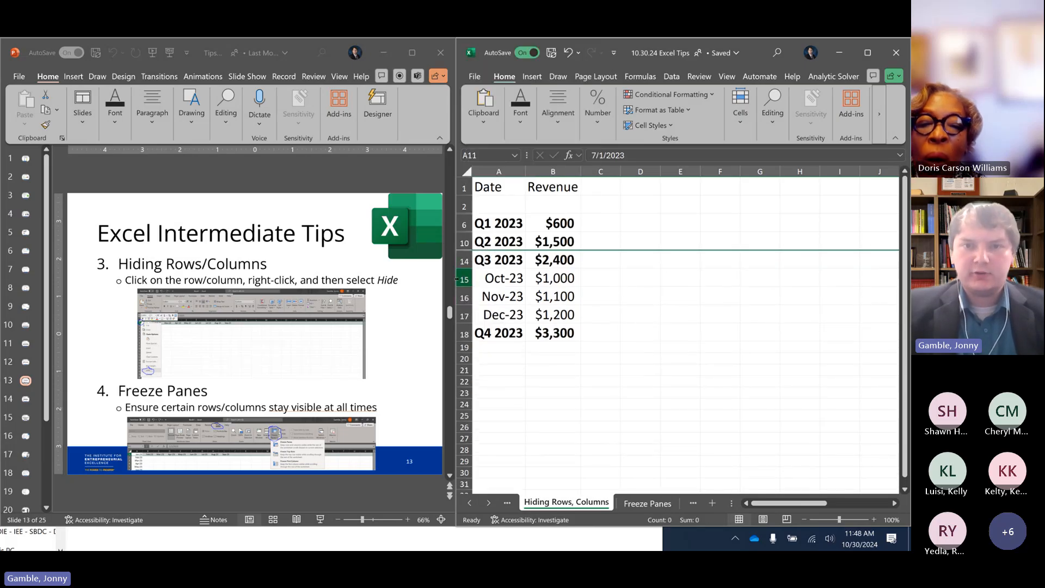
# Hide the October to December rows 15 to 17 so only the quarterly totals are shown
pyautogui.moveTo(464, 279); pyautogui.dragTo(457, 314)
pyautogui.rightClick(458, 314)
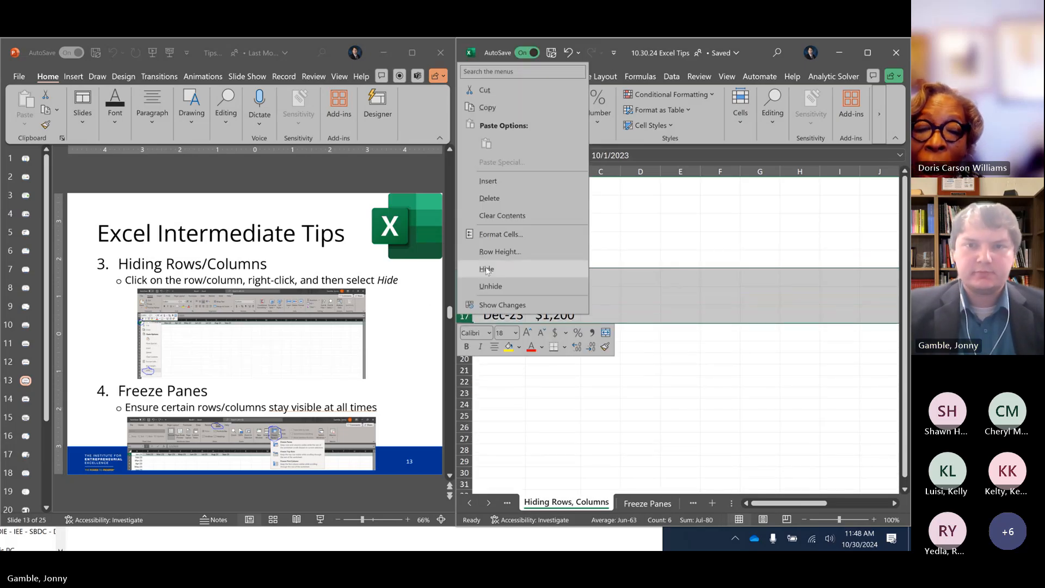
pyautogui.click(486, 266)
pyautogui.click(548, 304)
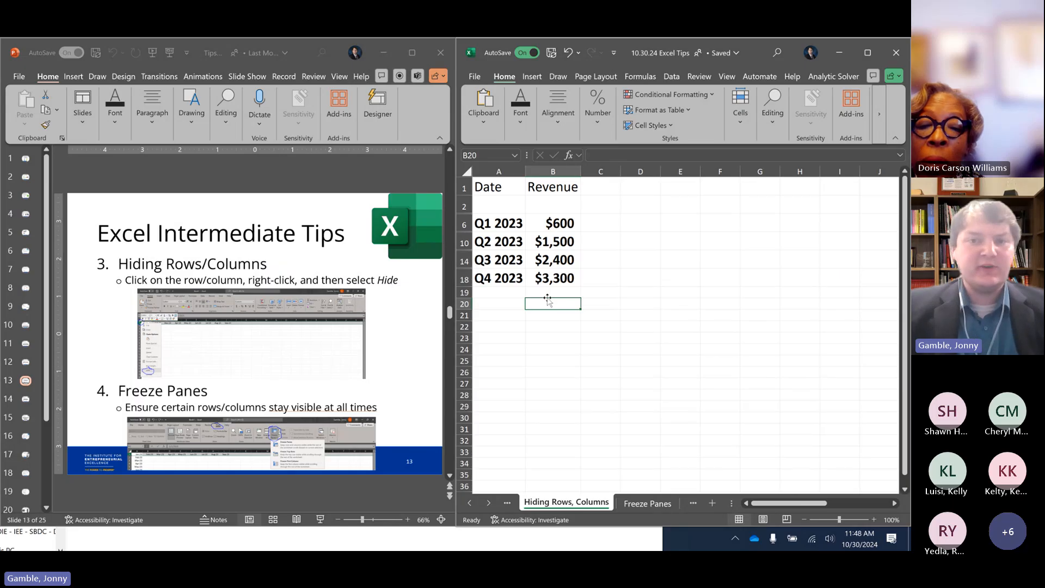
# Check the Q1 2023 label in A6 and the formula behind the Q4 2023 revenue in B18
pyautogui.click(507, 223)
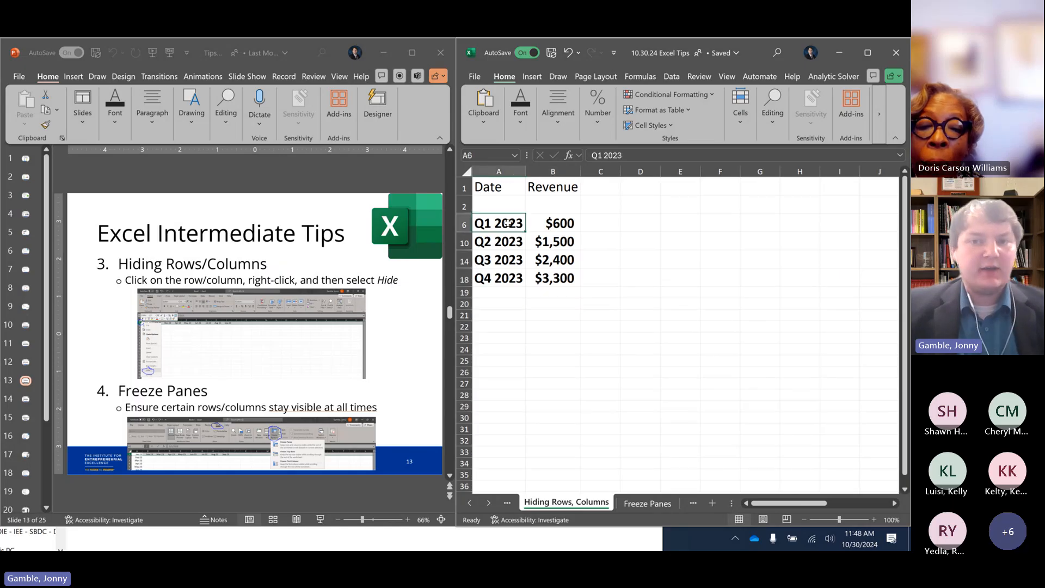
pyautogui.click(554, 274)
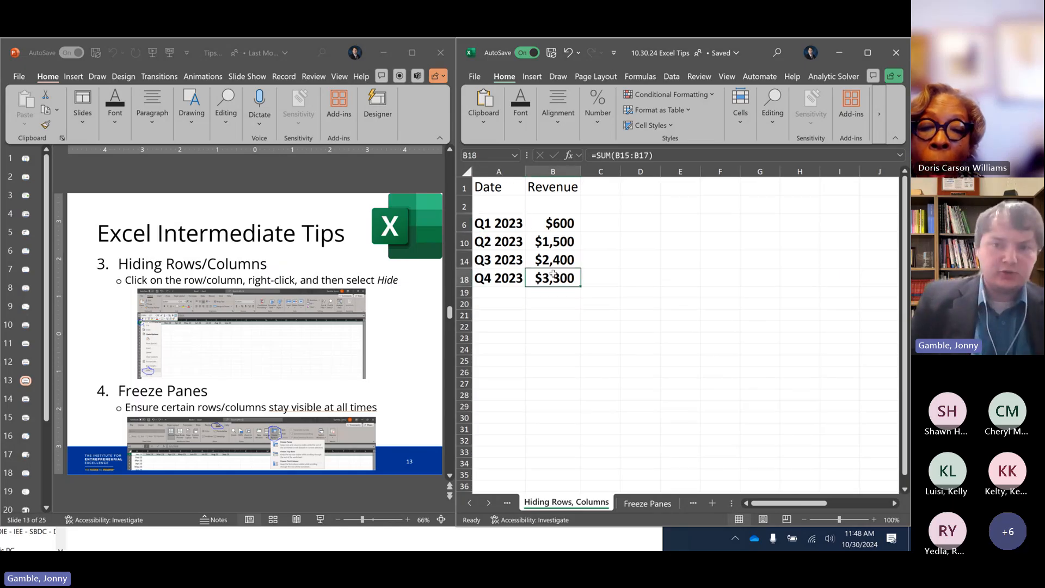
pyautogui.click(636, 313)
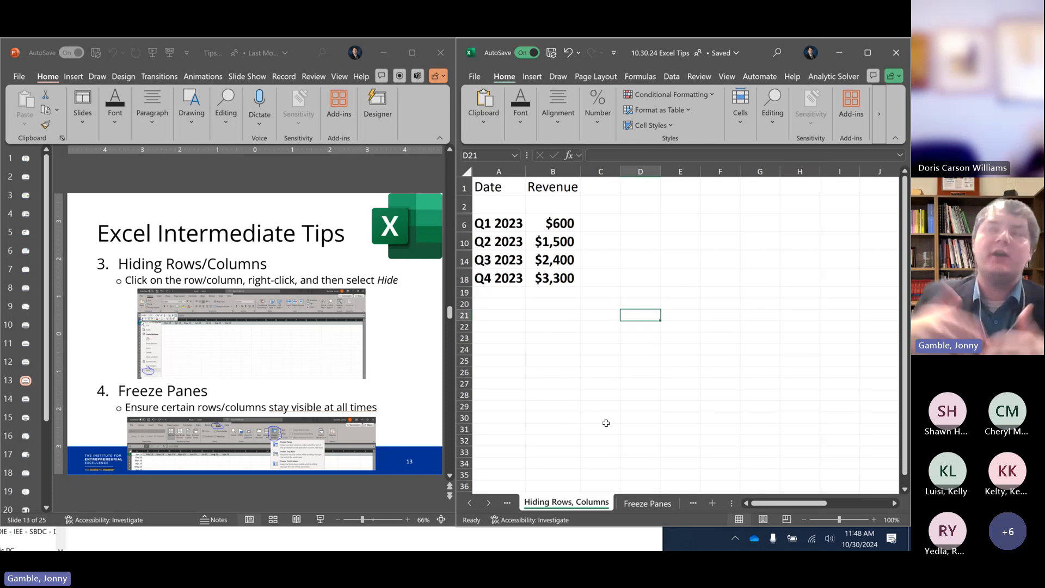
# Open the Freeze Panes sheet and examine its date rows from January 2023 down to Q2 2027 and back
pyautogui.click(642, 505)
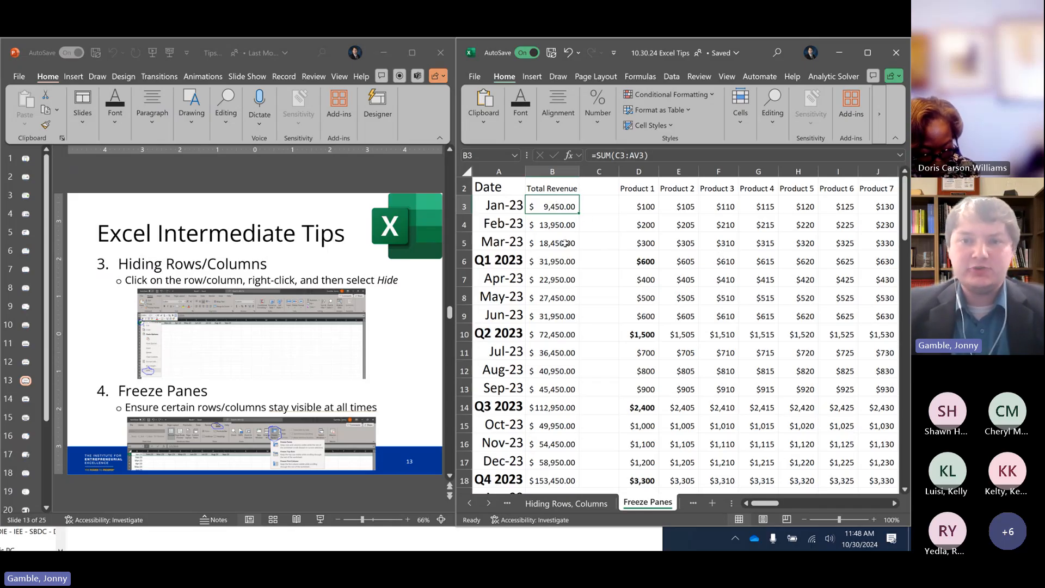
pyautogui.scroll(-1, 572, 221)
pyautogui.scroll(1, 566, 229)
pyautogui.scroll(-8, 552, 240)
pyautogui.scroll(-6, 552, 240)
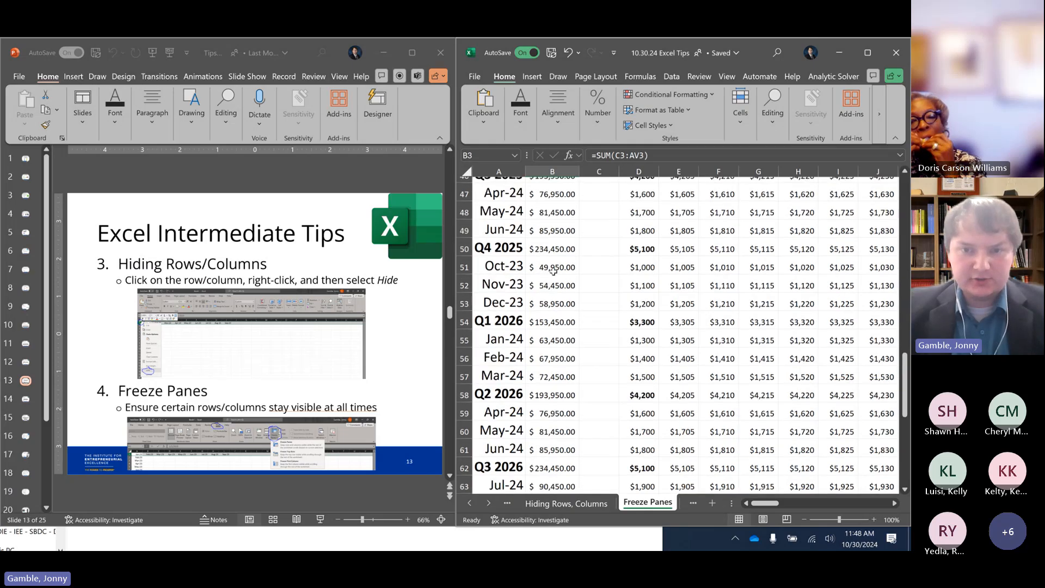
pyautogui.scroll(15, 545, 239)
pyautogui.click(512, 204)
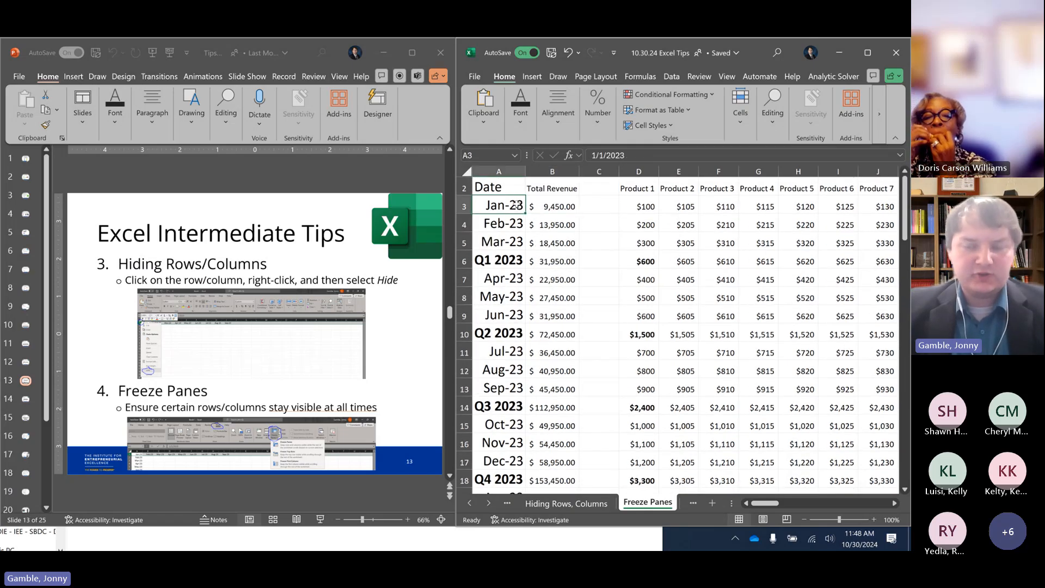
pyautogui.scroll(-4, 535, 263)
pyautogui.scroll(-15, 536, 263)
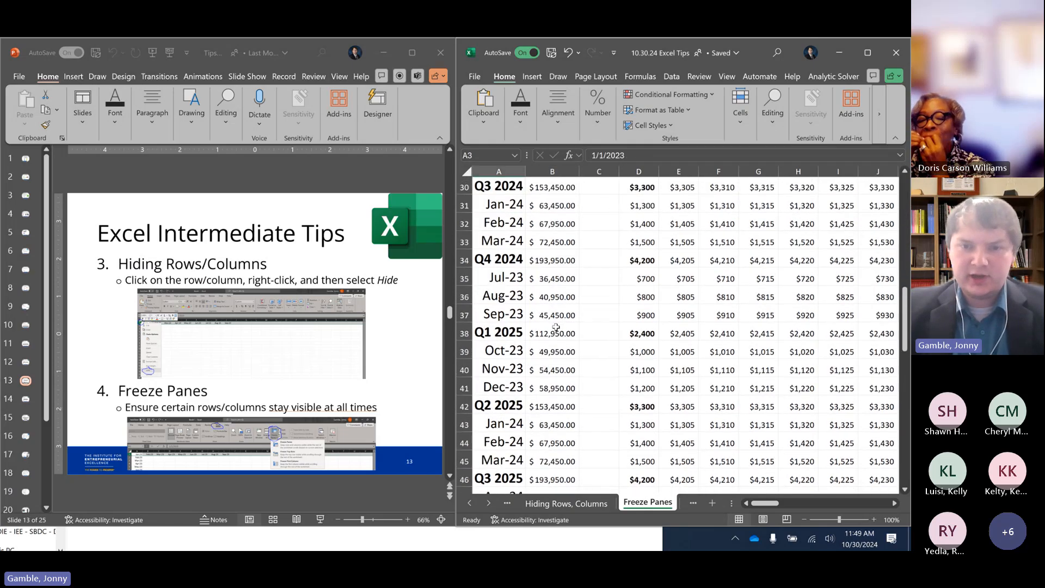
pyautogui.click(512, 459)
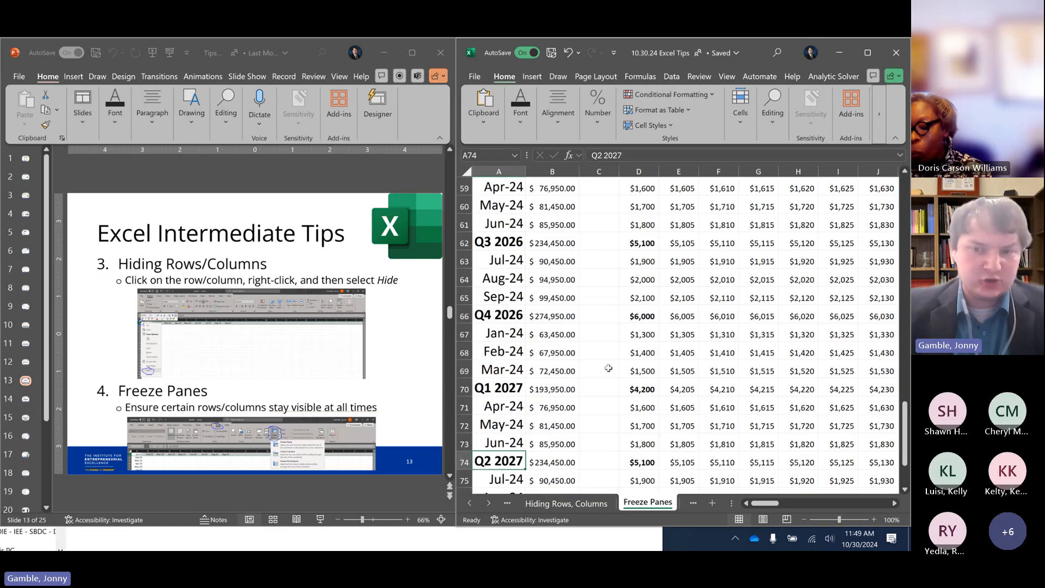
pyautogui.scroll(12, 699, 374)
pyautogui.scroll(7, 699, 374)
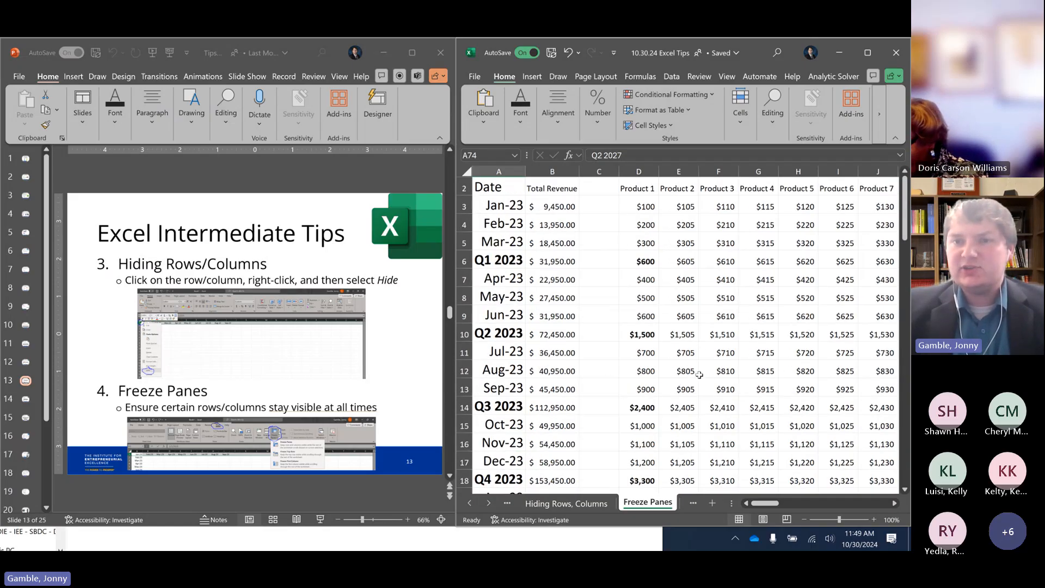
# Move from F6 across the product columns and down to U23 to examine how values read without their headers
pyautogui.click(720, 261)
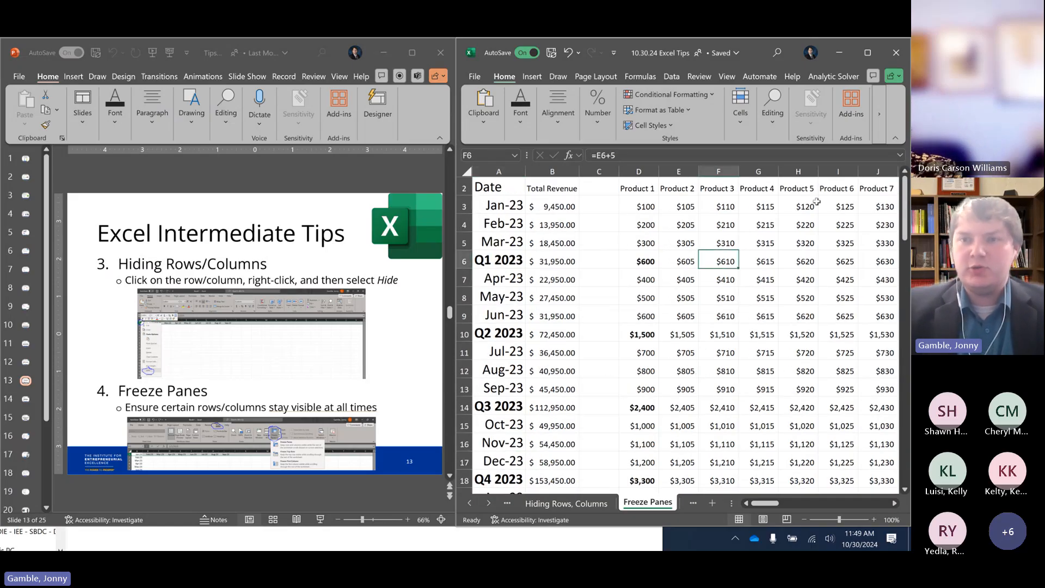
pyautogui.press('Right')
pyautogui.press('Right')
pyautogui.press('Right')
pyautogui.press('Right')
pyautogui.press('Right')
pyautogui.press('Right')
pyautogui.press('Right')
pyautogui.press('Right')
pyautogui.press('Right')
pyautogui.press('Right')
pyautogui.press('Right')
pyautogui.press('Right')
pyautogui.press('Right')
pyautogui.press('Right')
pyautogui.press('Right')
pyautogui.press('Right')
pyautogui.press('Right')
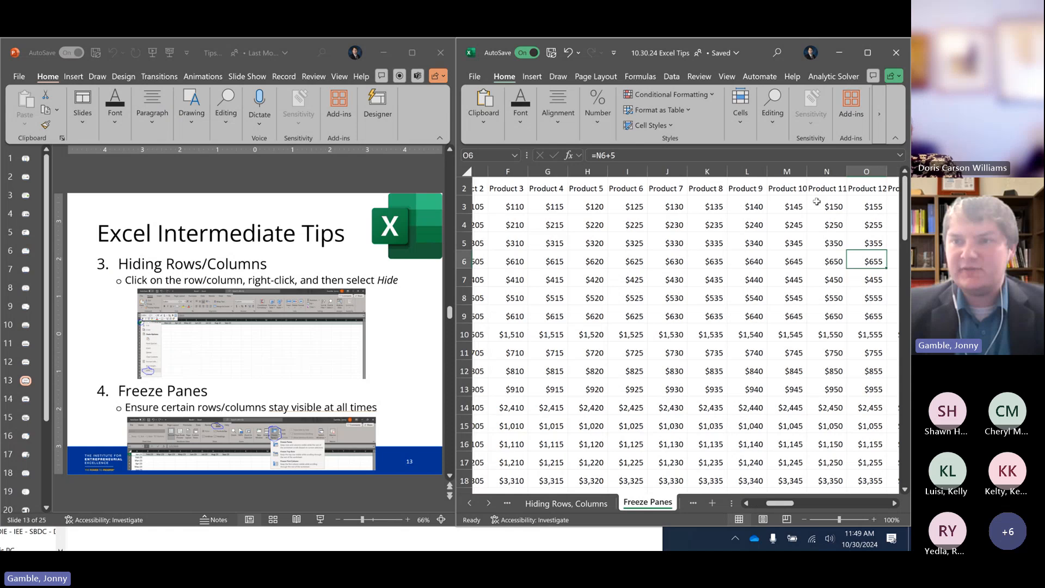
pyautogui.press('Down')
pyautogui.press('Down')
pyautogui.press('Down')
pyautogui.press('Down')
pyautogui.press('Down')
pyautogui.press('Down')
pyautogui.press('Down')
pyautogui.press('Down')
pyautogui.press('Down')
pyautogui.press('Down')
pyautogui.press('Down')
pyautogui.press('Down')
pyautogui.press('Down')
pyautogui.press('Down')
pyautogui.press('Down')
pyautogui.press('Down')
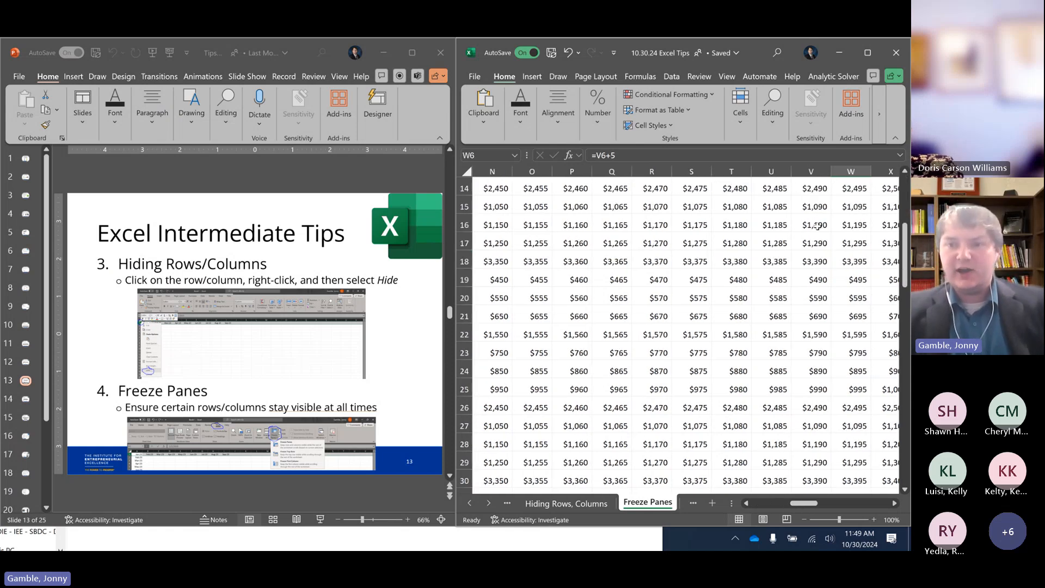
pyautogui.press('Left')
pyautogui.press('Left')
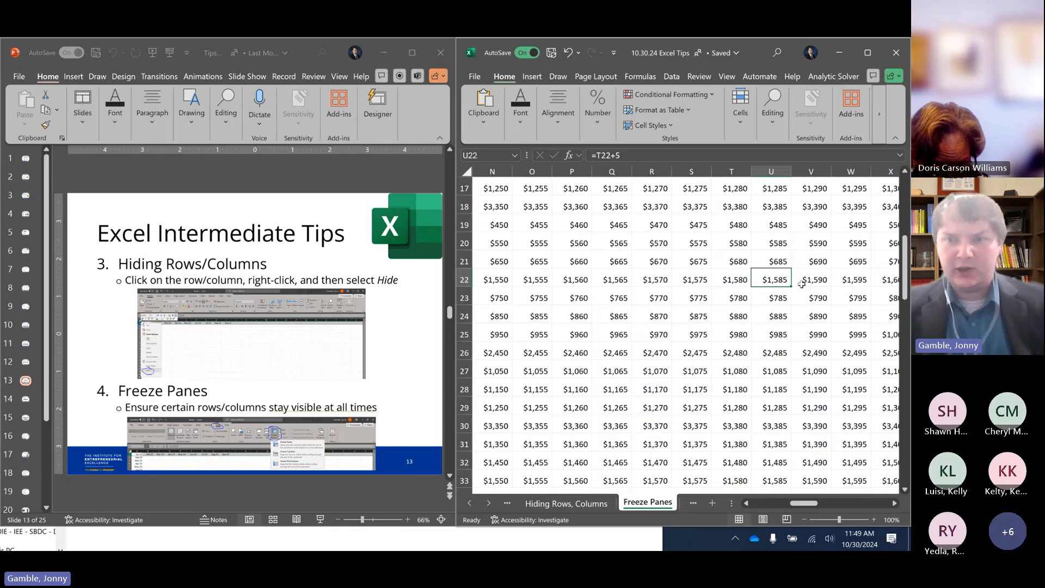
pyautogui.press('Down')
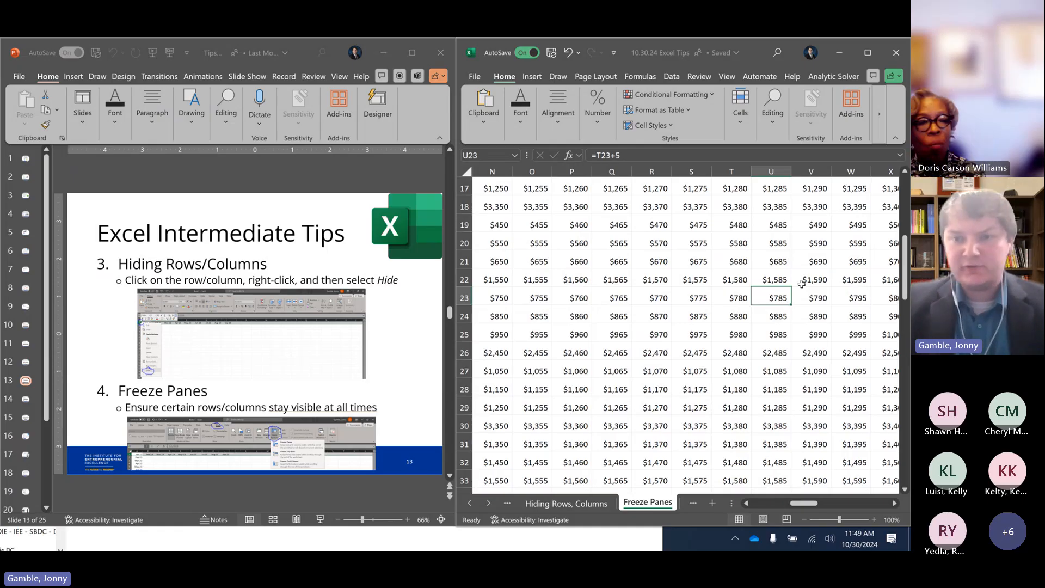
# Return to the Total Revenue header in B2 and freeze the top row of the sheet
pyautogui.hotkey('ctrl', 'Left')
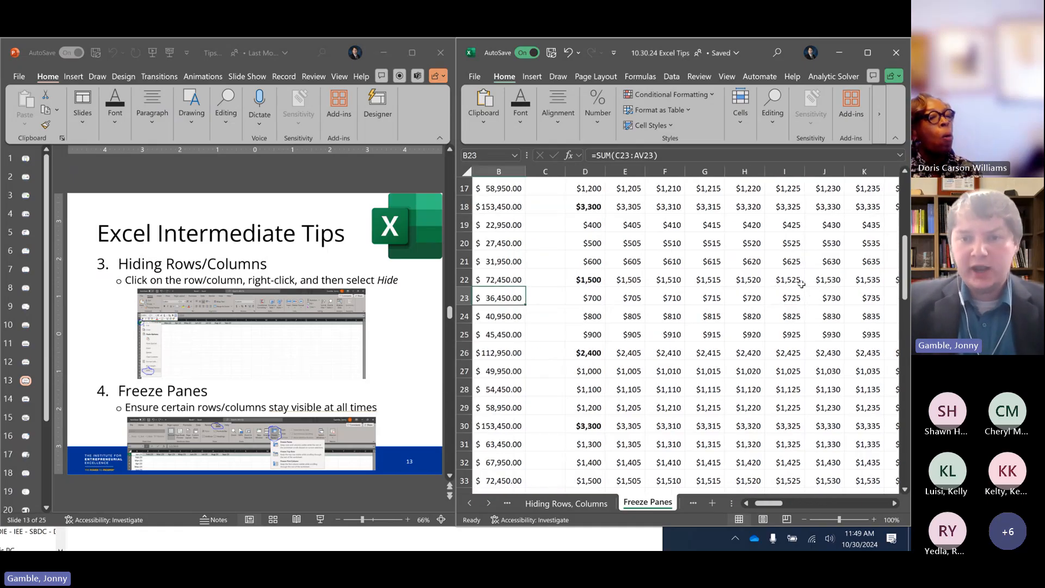
pyautogui.hotkey('ctrl', 'Up')
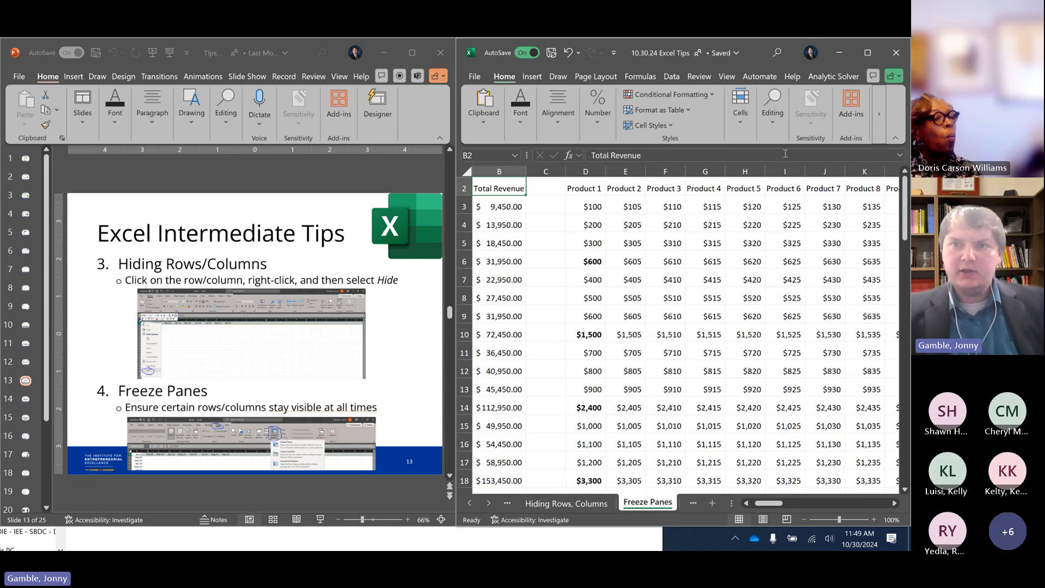
pyautogui.click(728, 78)
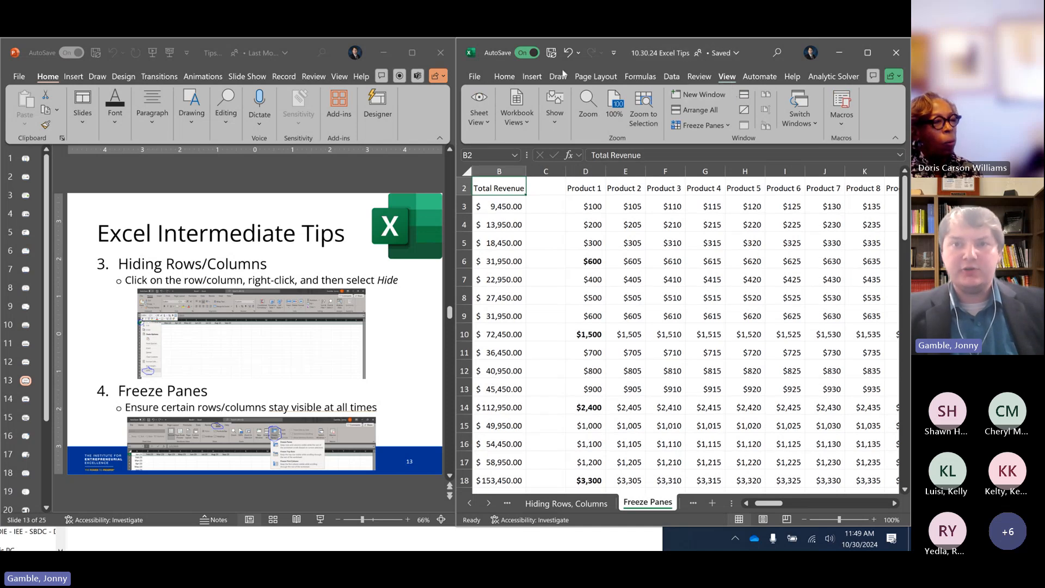
pyautogui.click(731, 123)
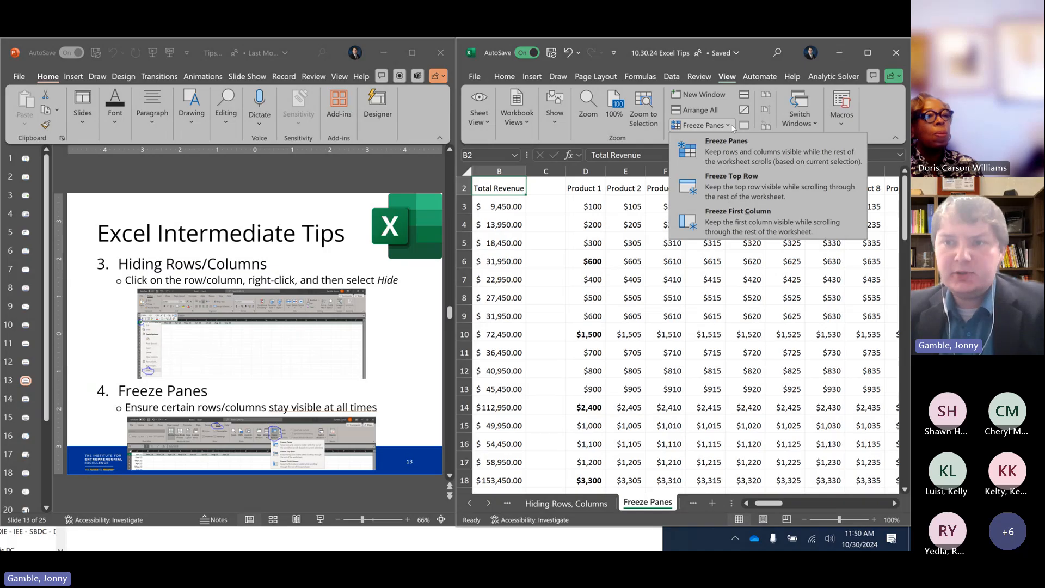
pyautogui.click(739, 188)
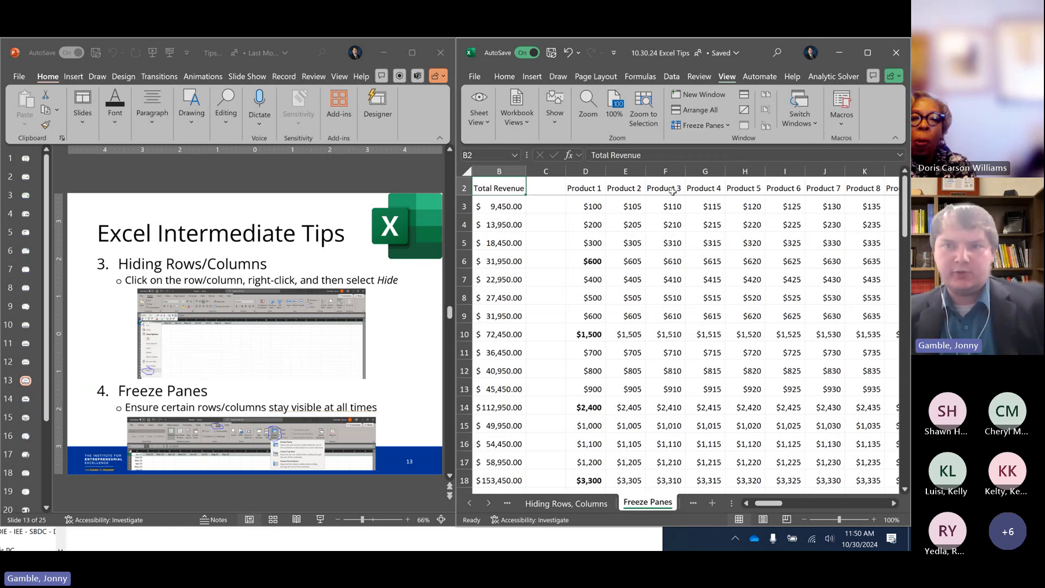
# Check the product headers in row 2, and view the lower rows to test the frozen header row
pyautogui.click(572, 188)
pyautogui.click(621, 188)
pyautogui.click(690, 190)
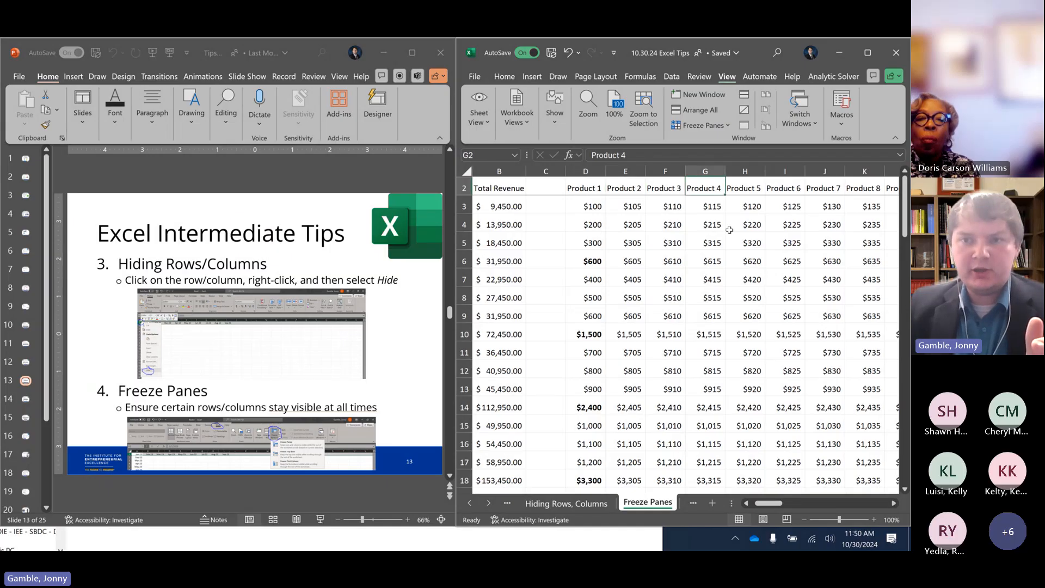
pyautogui.click(705, 226)
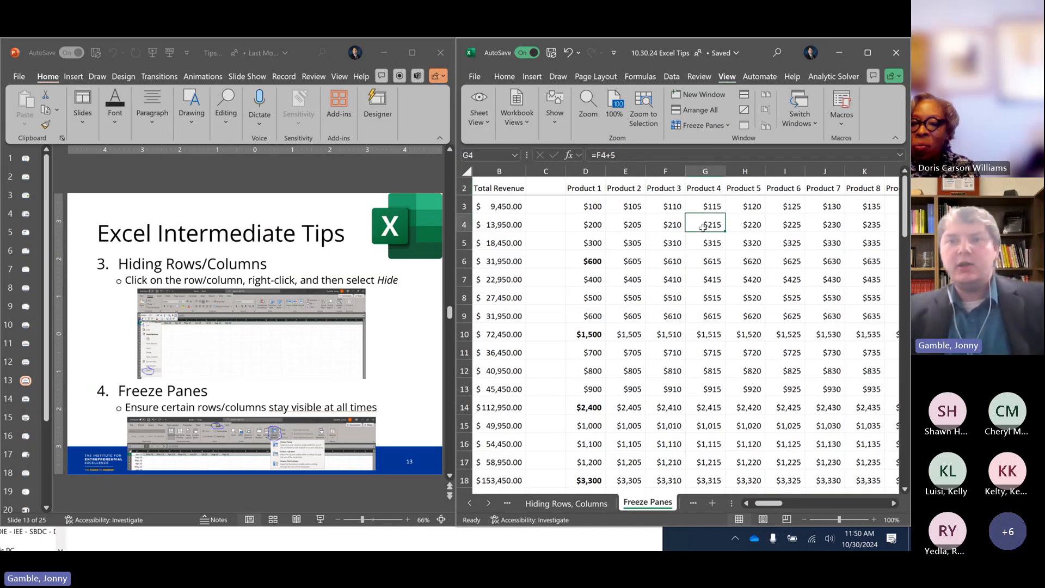
pyautogui.scroll(-3, 715, 281)
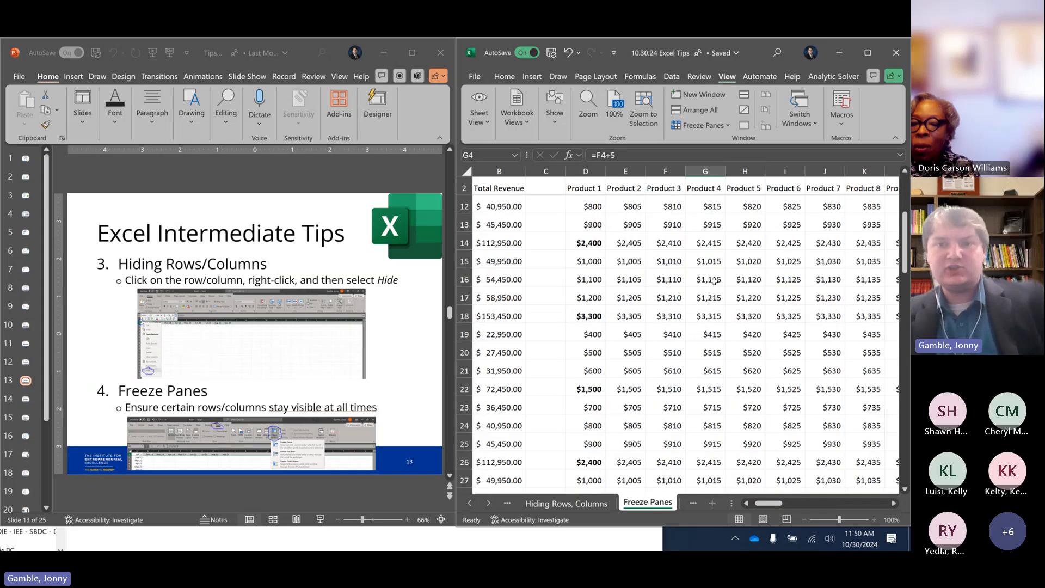
pyautogui.scroll(-2, 715, 280)
pyautogui.scroll(-2, 715, 280)
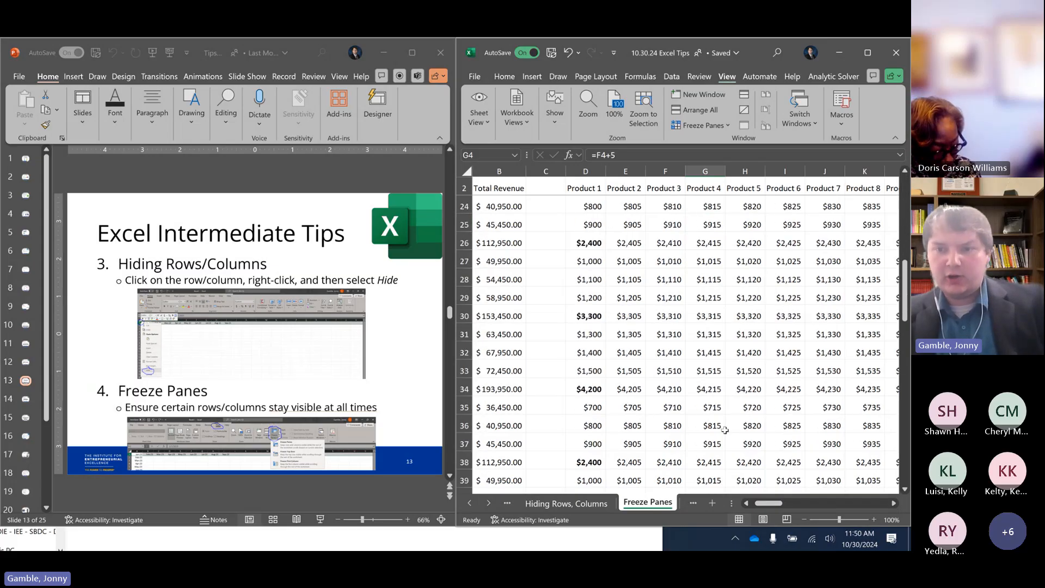
# Bring the Date column back into view and compare lower rows with the Product 1 to 3 headers, ending at the sheet's start
pyautogui.moveTo(771, 506); pyautogui.dragTo(765, 504)
pyautogui.click(661, 294)
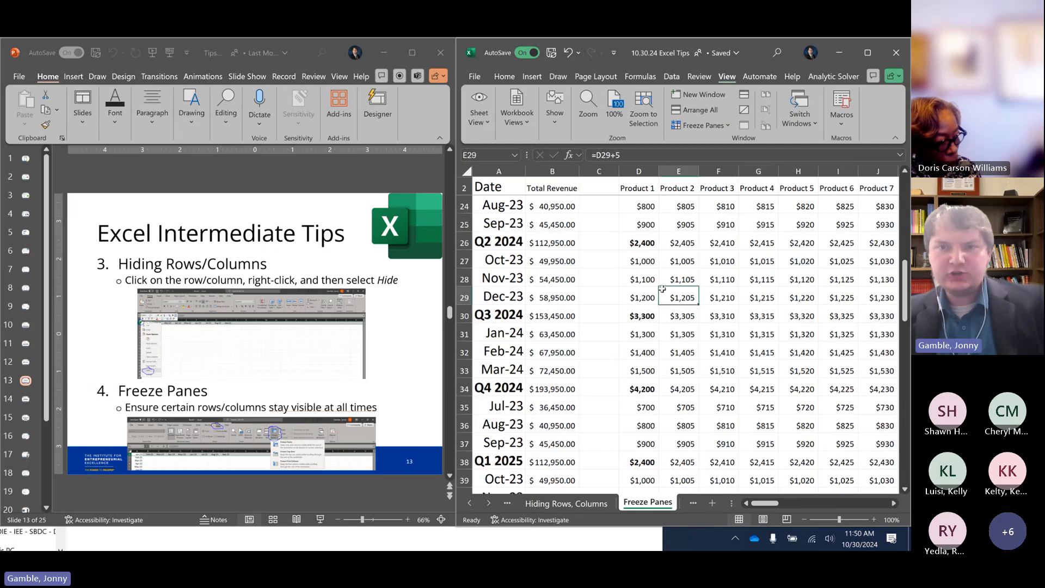
pyautogui.scroll(-3, 661, 294)
pyautogui.click(524, 321)
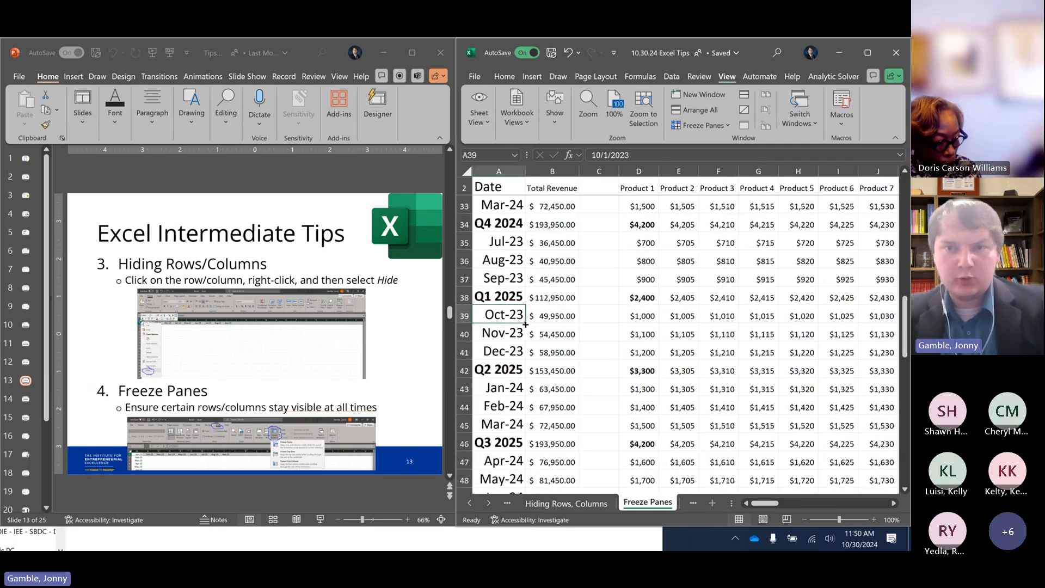
pyautogui.scroll(-3, 525, 325)
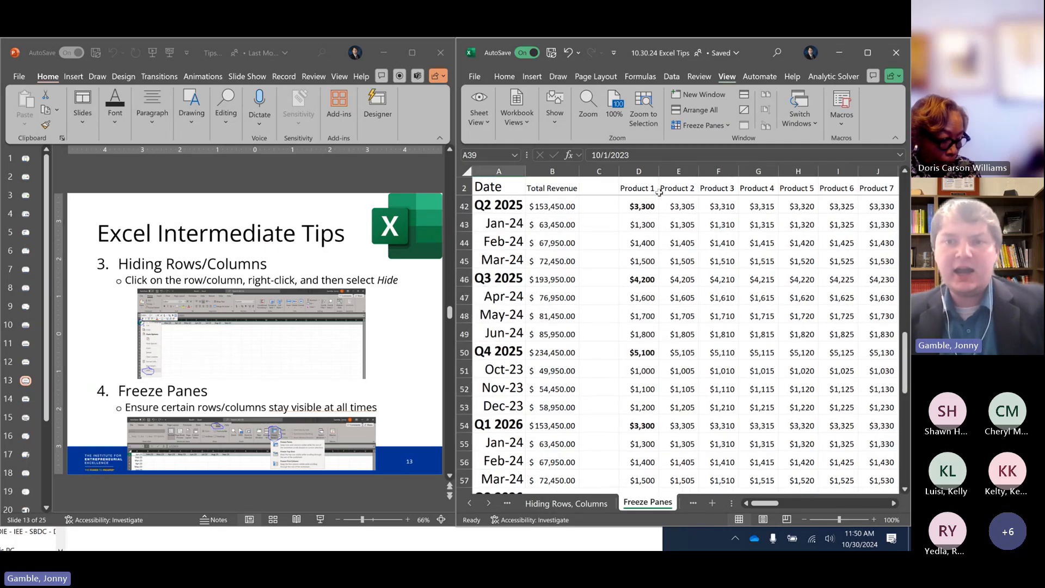
pyautogui.click(629, 186)
pyautogui.click(679, 189)
pyautogui.click(717, 188)
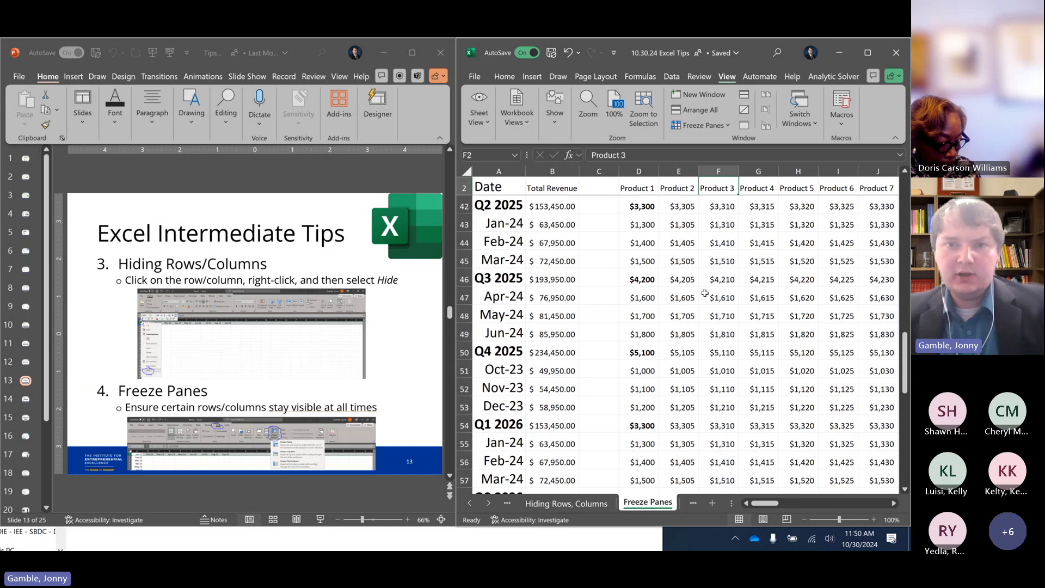
pyautogui.scroll(3, 705, 294)
pyautogui.scroll(10, 706, 294)
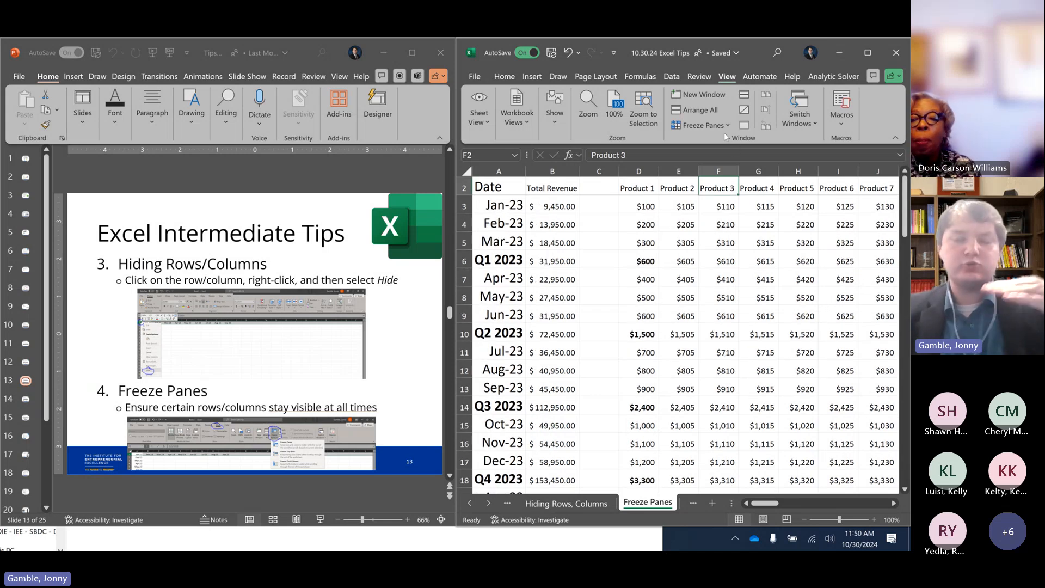
# Freeze the first column of the sheet, and select the Feb-23 date in A4
pyautogui.click(710, 124)
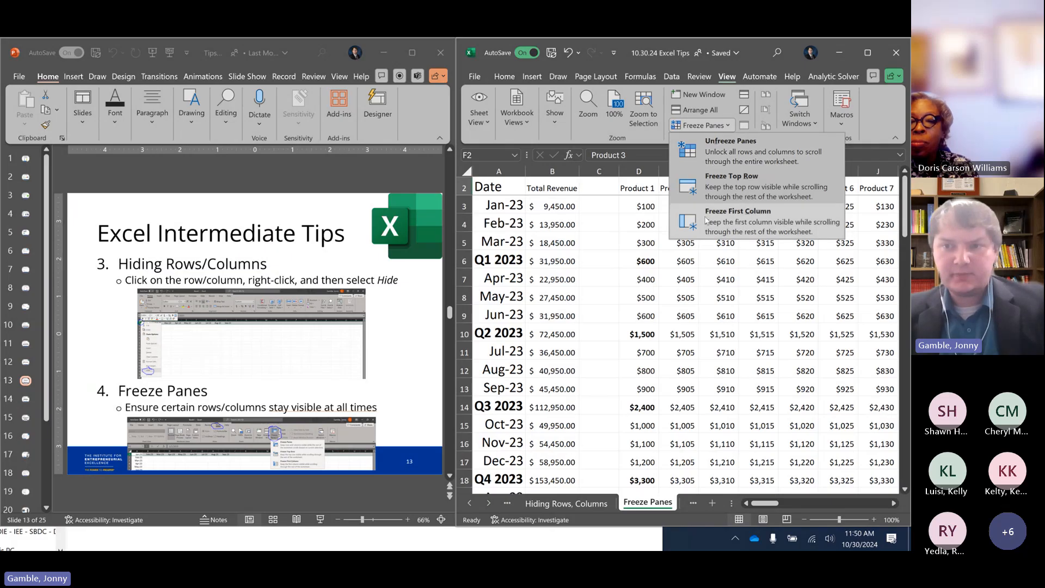
pyautogui.click(705, 217)
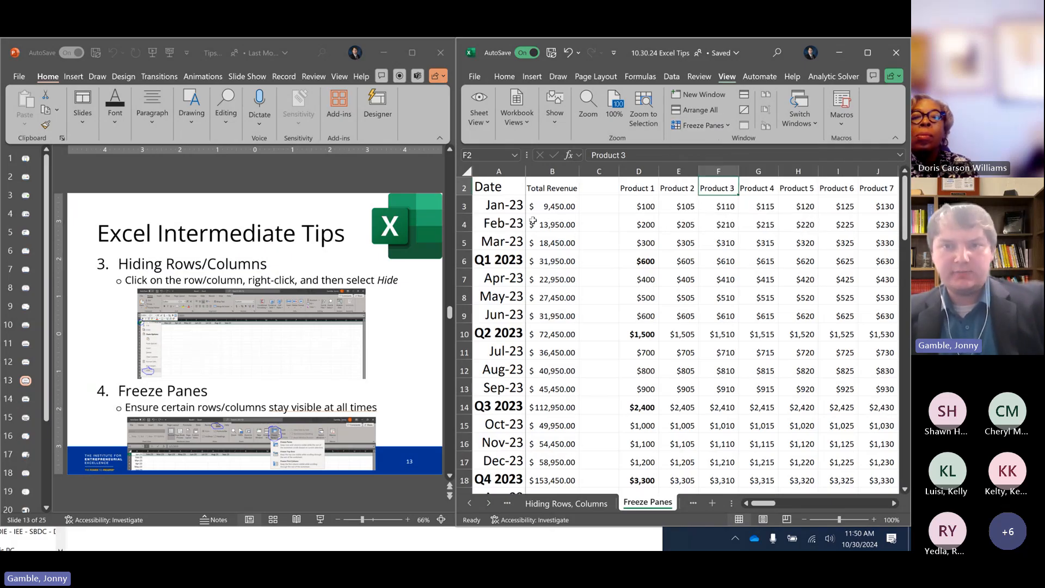
pyautogui.click(506, 221)
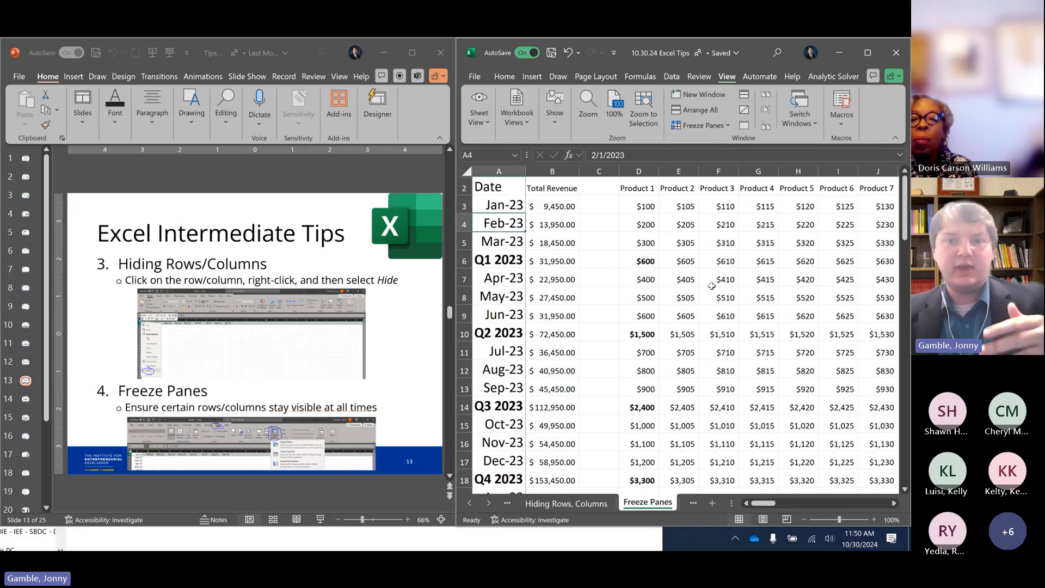
# Move across the product columns and down to Q21 to test the frozen Date column
pyautogui.click(735, 328)
pyautogui.press('Right')
pyautogui.press('Right')
pyautogui.press('Right')
pyautogui.press('Down')
pyautogui.press('Right')
pyautogui.press('Right')
pyautogui.press('Right')
pyautogui.press('Down')
pyautogui.press('Down')
pyautogui.press('Down')
pyautogui.press('Down')
pyautogui.press('Down')
pyautogui.press('Down')
pyautogui.press('Down')
pyautogui.press('Down')
pyautogui.press('Down')
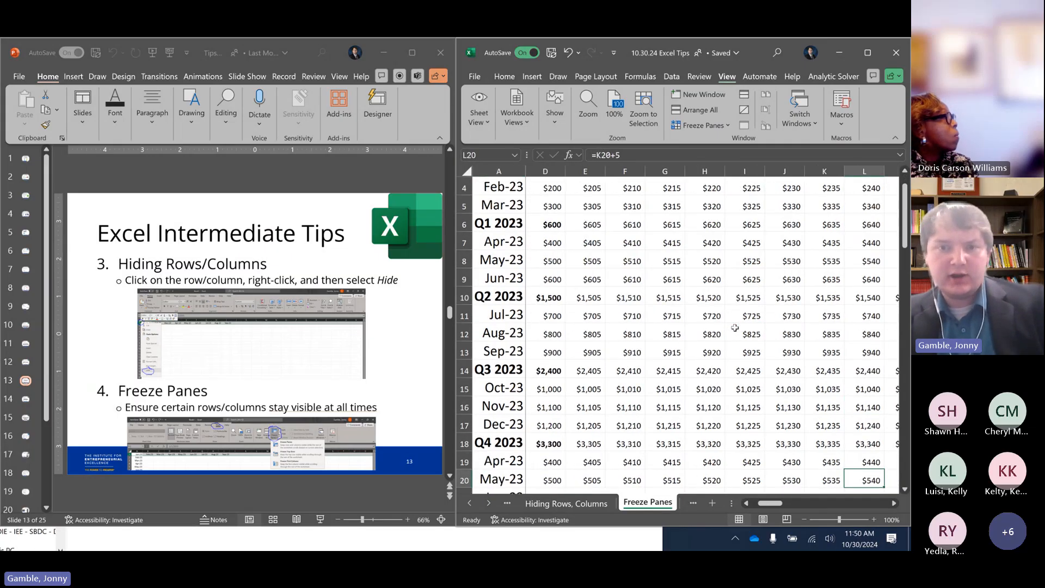
pyautogui.press('Down')
pyautogui.press('Right')
pyautogui.press('Right')
pyautogui.press('Right')
pyautogui.press('Right')
pyautogui.press('Right')
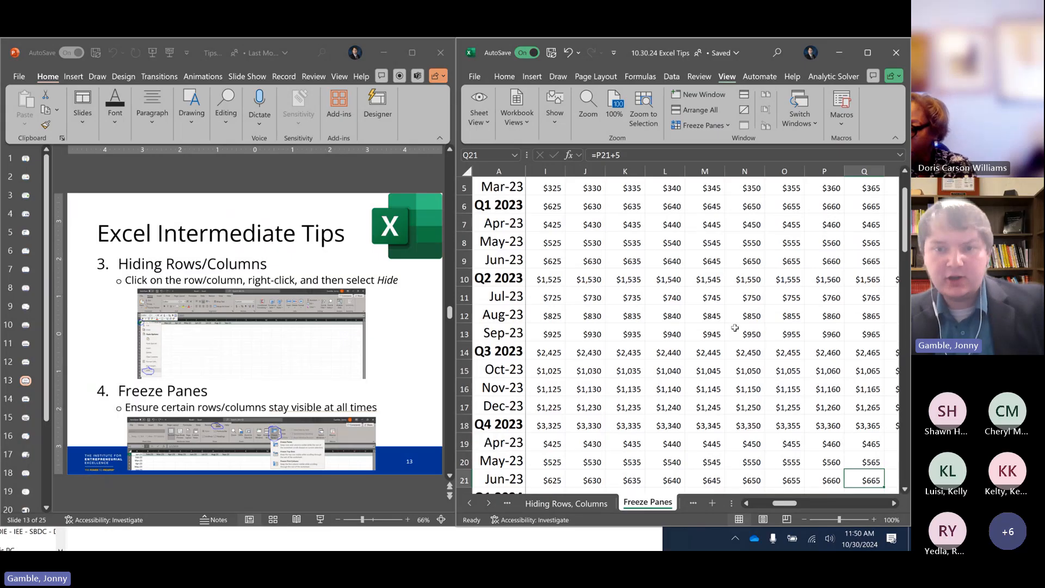
# Compare lower rows and columns out to U27 with the frozen dates, ending back at the sheet's start
pyautogui.click(573, 349)
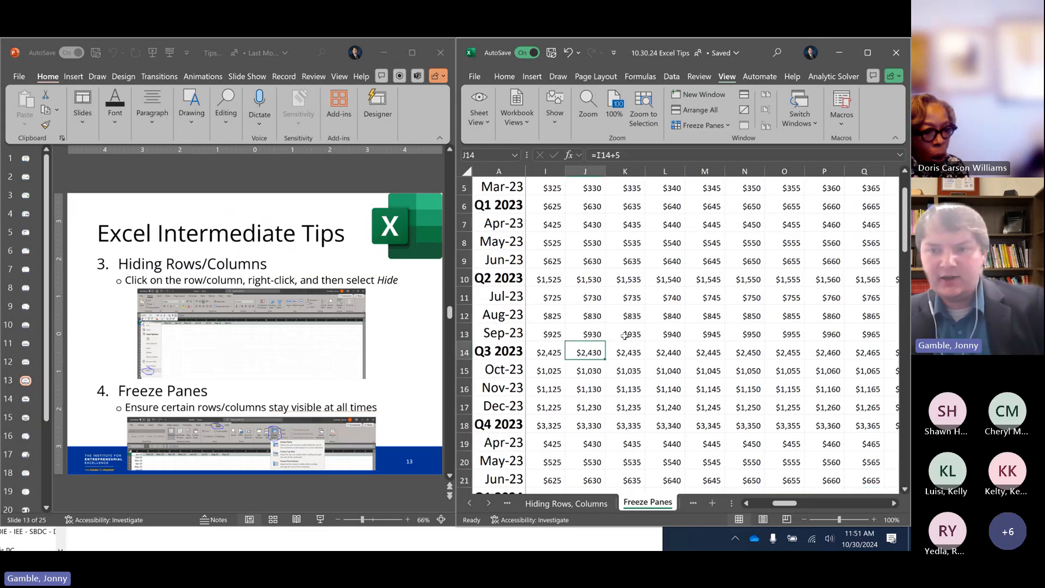
pyautogui.scroll(-4, 624, 335)
pyautogui.click(778, 371)
pyautogui.press('Right')
pyautogui.press('Right')
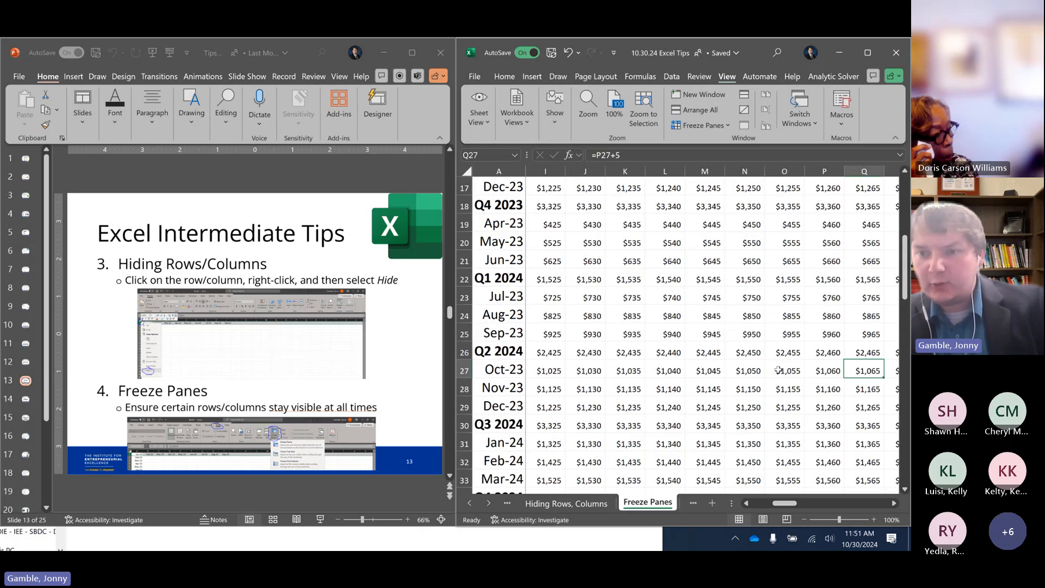
pyautogui.press('Right')
pyautogui.press('Right')
pyautogui.press('Right')
pyautogui.press('Right')
pyautogui.scroll(5, 814, 429)
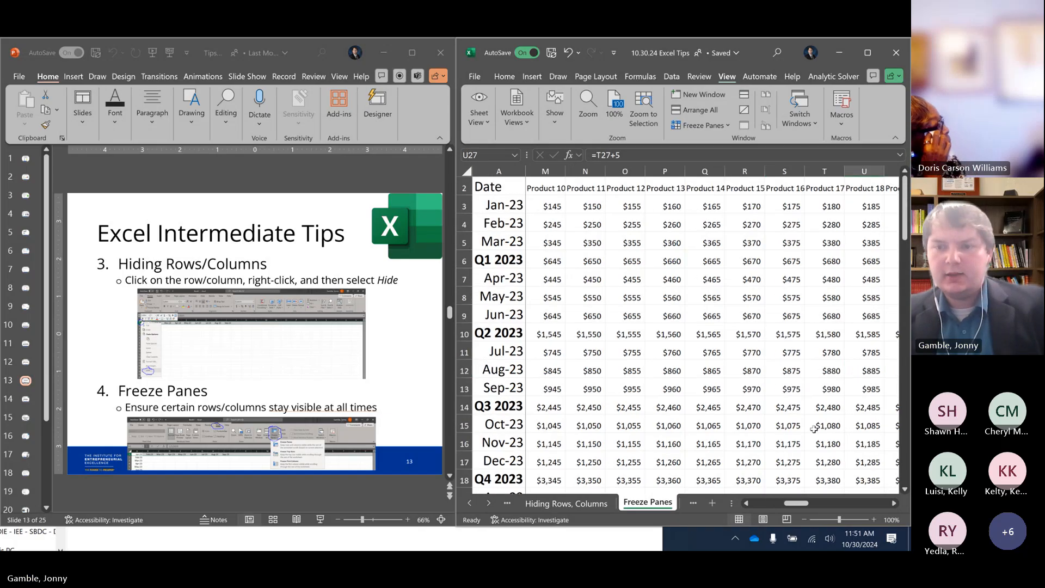
pyautogui.moveTo(804, 504); pyautogui.dragTo(753, 501)
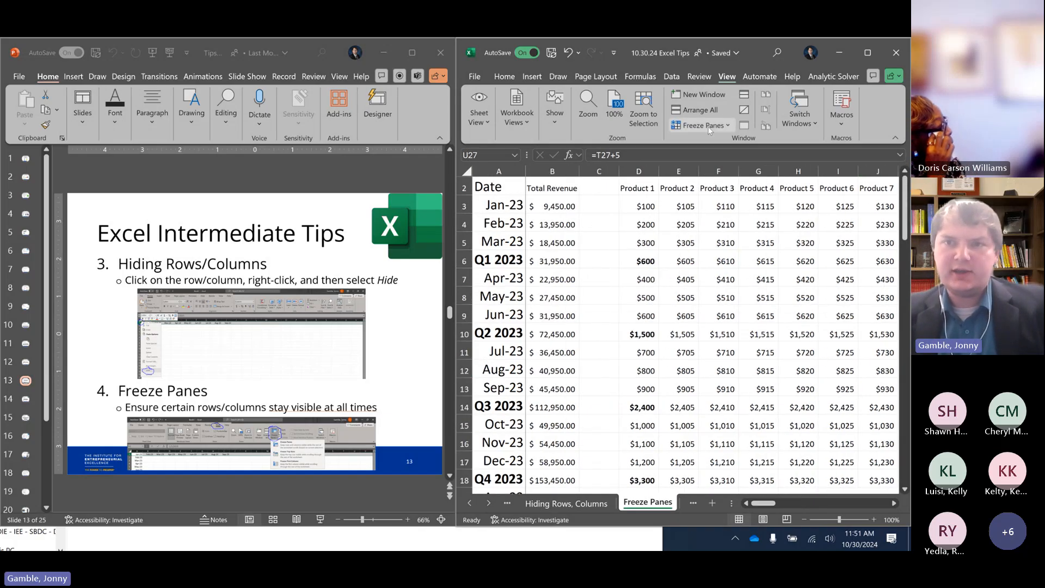
# Unfreeze all rows and columns of the sheet
pyautogui.click(708, 126)
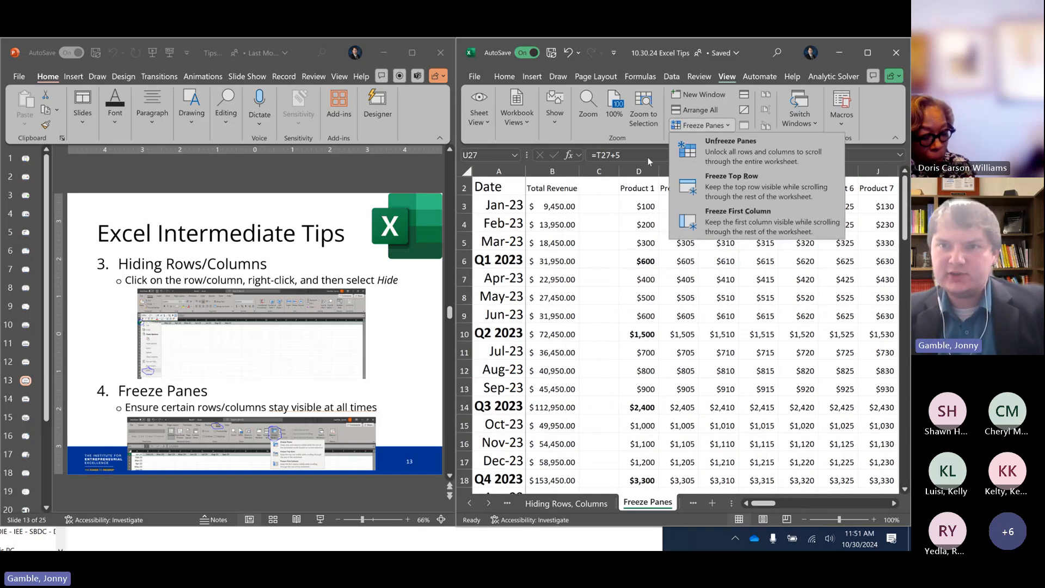
pyautogui.click(731, 155)
pyautogui.click(713, 124)
pyautogui.click(645, 212)
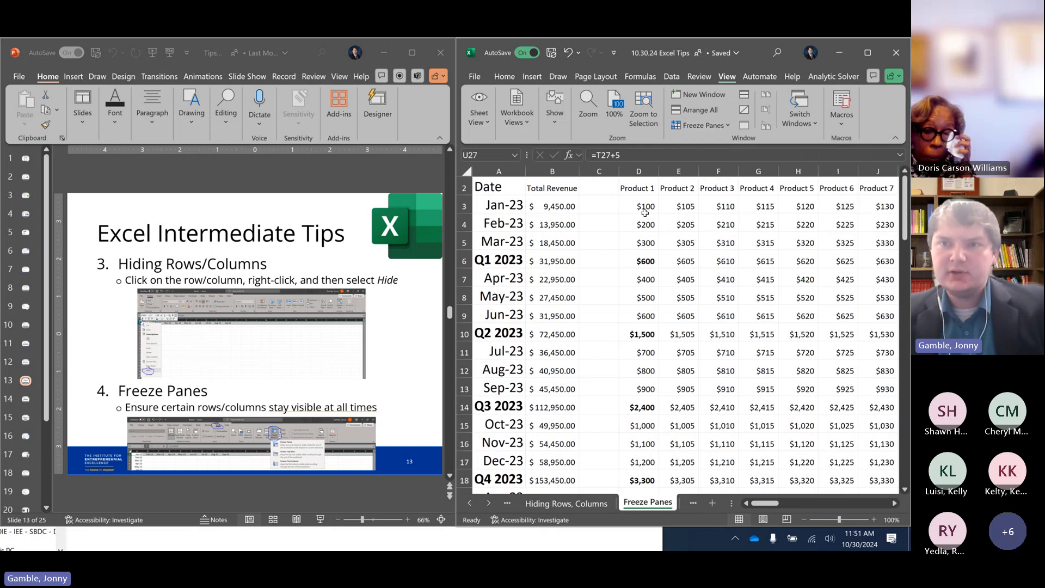
# Try to freeze header row 2 and the Date column together by selecting both and applying Freeze Panes
pyautogui.click(464, 188)
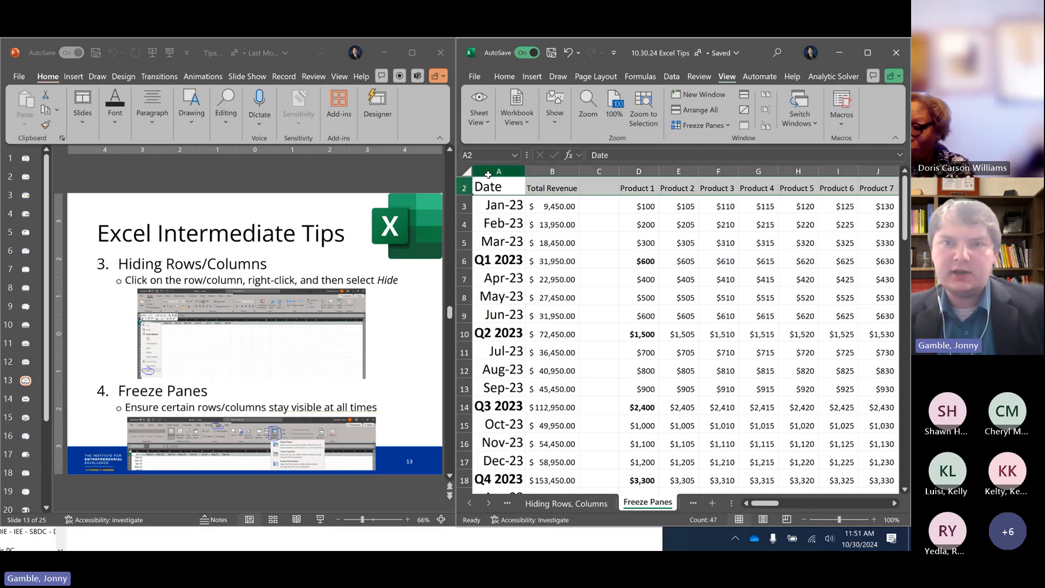
pyautogui.click(488, 175)
pyautogui.click(701, 127)
pyautogui.click(732, 154)
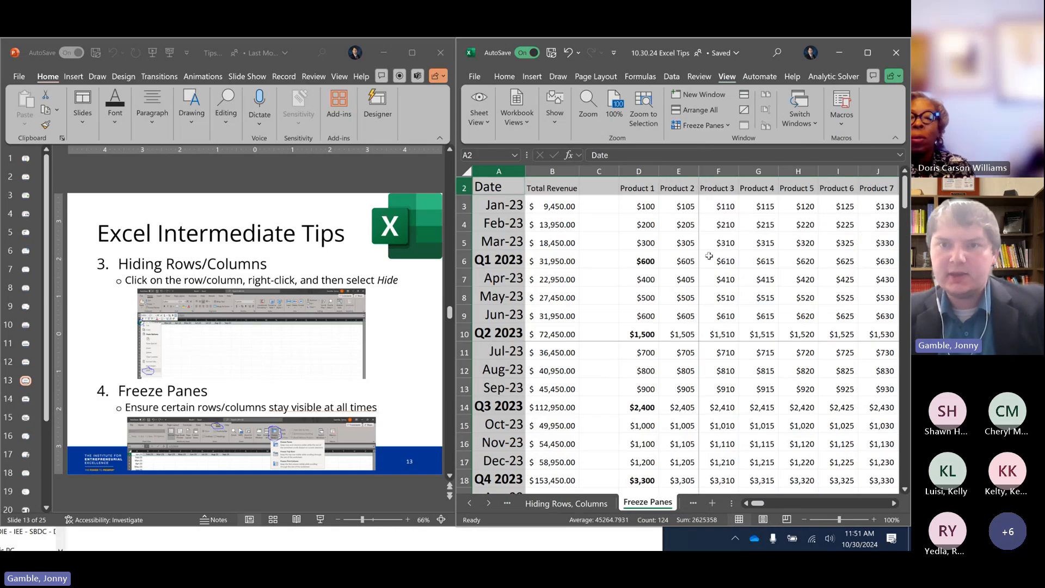
# Move from F6 down and across to M18 to check which rows and columns stay frozen
pyautogui.click(709, 255)
pyautogui.scroll(-1, 709, 256)
pyautogui.press('Right')
pyautogui.press('Right')
pyautogui.press('Down')
pyautogui.press('Right')
pyautogui.press('Down')
pyautogui.press('Down')
pyautogui.press('Right')
pyautogui.press('Down')
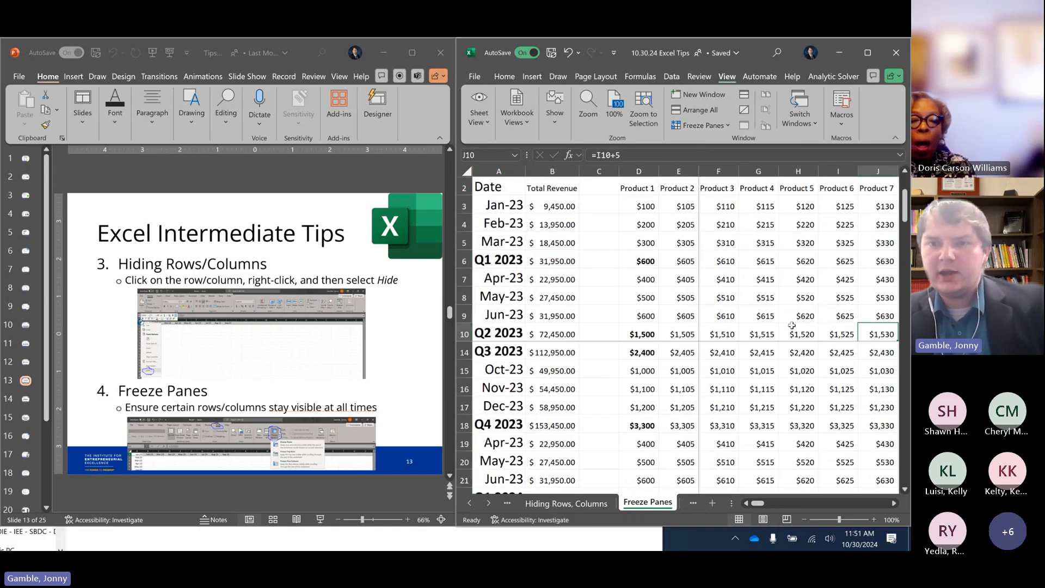
pyautogui.press('Down')
pyautogui.press('Down')
pyautogui.press('Down')
pyautogui.press('Down')
pyautogui.press('Down')
pyautogui.press('Down')
pyautogui.press('Down')
pyautogui.press('Down')
pyautogui.press('Right')
pyautogui.press('Right')
pyautogui.press('Right')
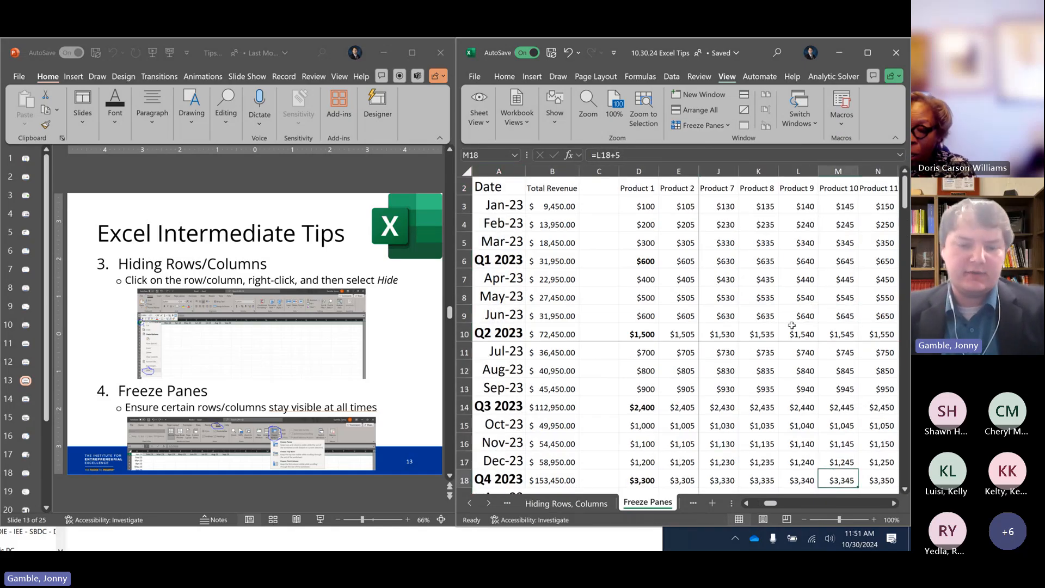
# Undo the last change on the Hiding Rows, Columns sheet, and unfreeze the panes on the Freeze Panes sheet
pyautogui.hotkey('ctrl', 'pageup')
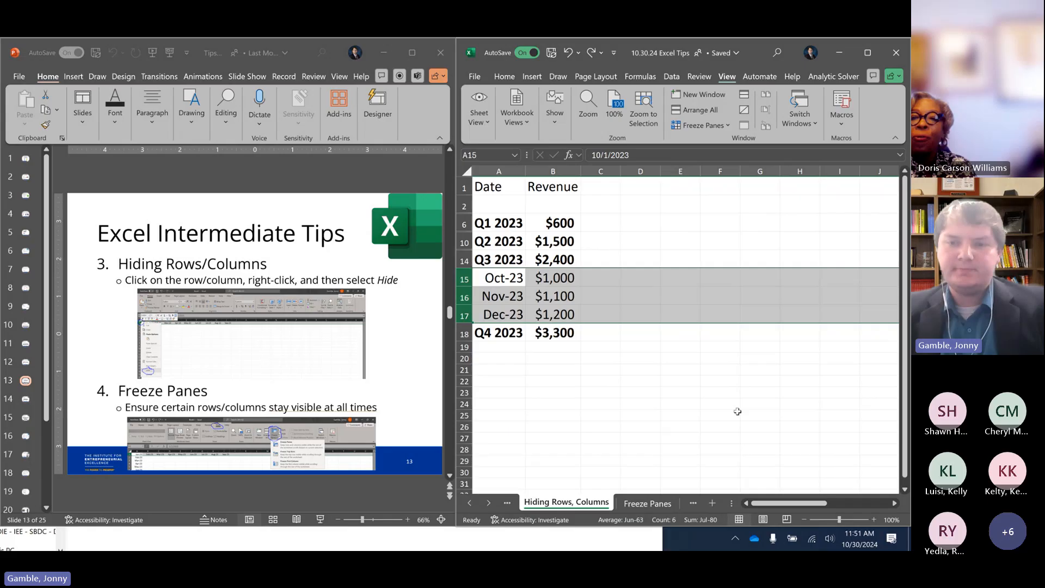
pyautogui.click(650, 503)
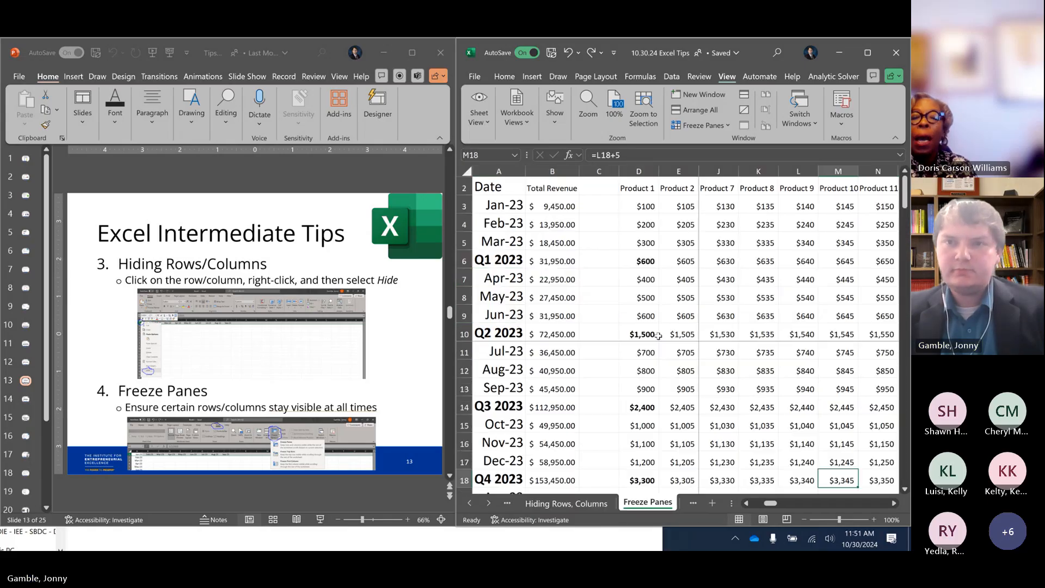
pyautogui.click(702, 126)
pyautogui.click(707, 146)
pyautogui.click(691, 228)
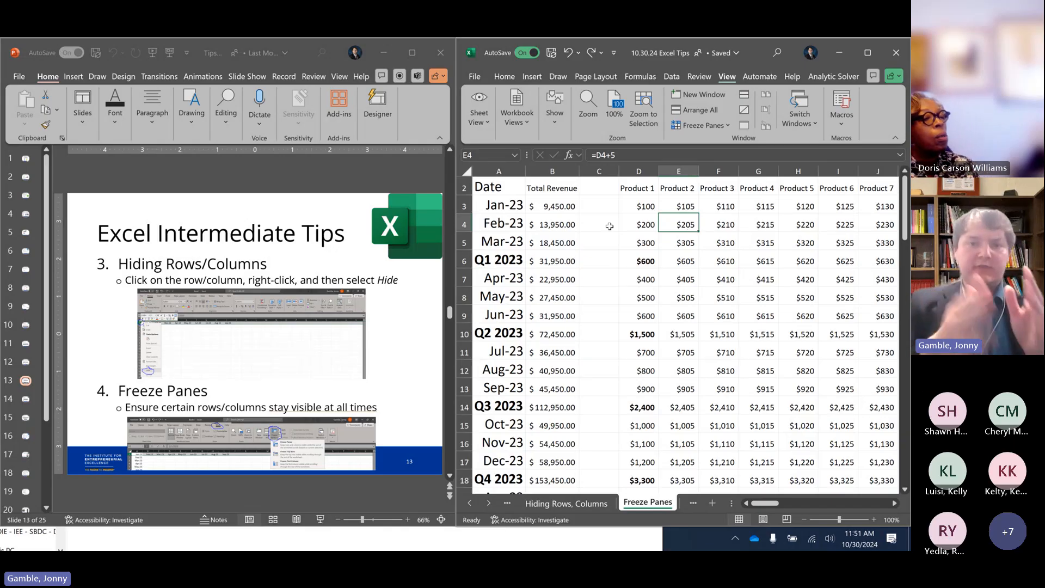
# Switch to PowerPoint and advance to the Excel Expert Tips slide, and open the Xlookup sheet in Excel
pyautogui.click(352, 202)
pyautogui.press('pagedown')
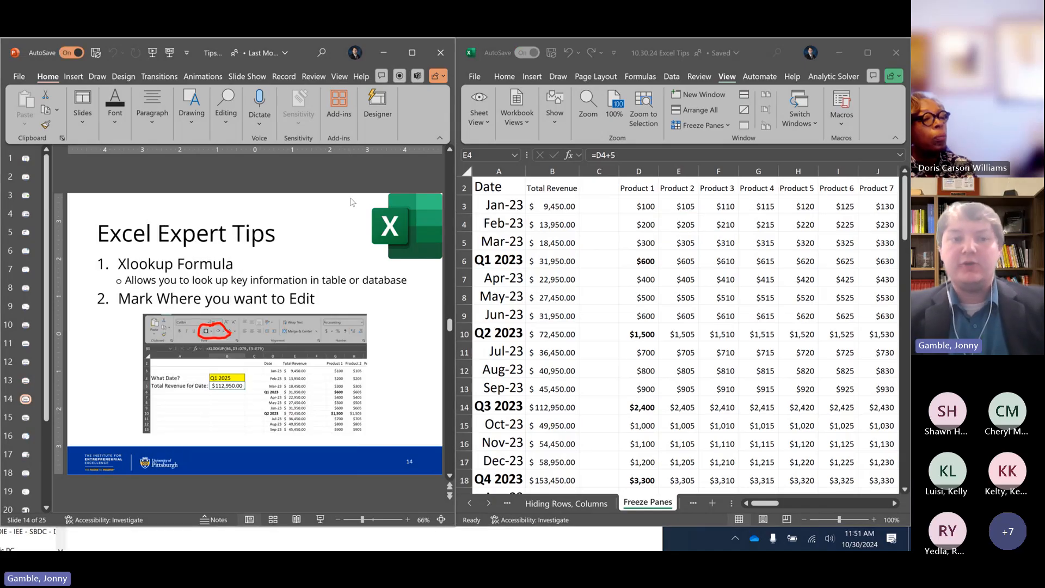
pyautogui.click(688, 506)
pyautogui.click(687, 506)
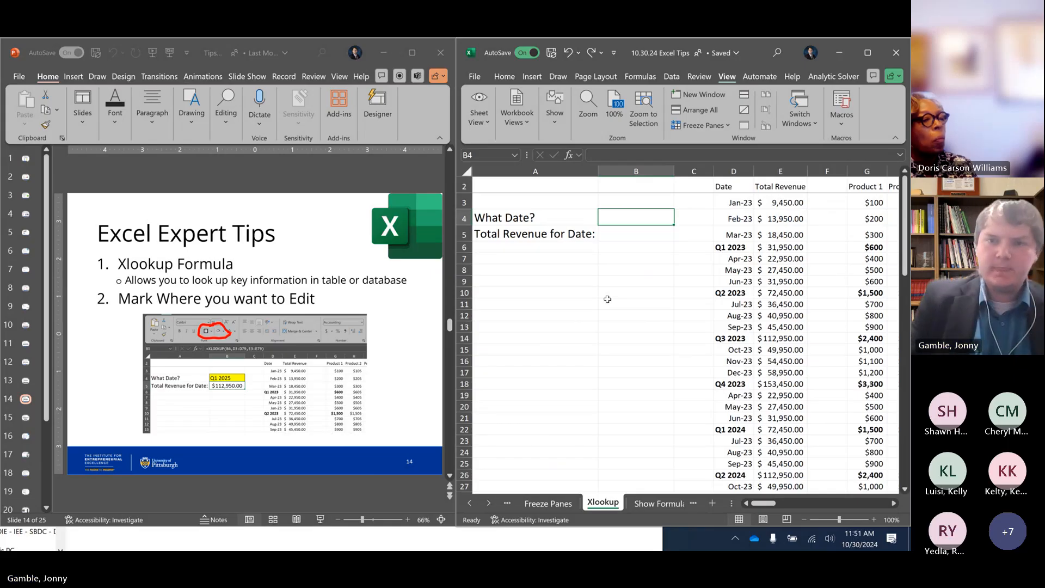
pyautogui.press('Return')
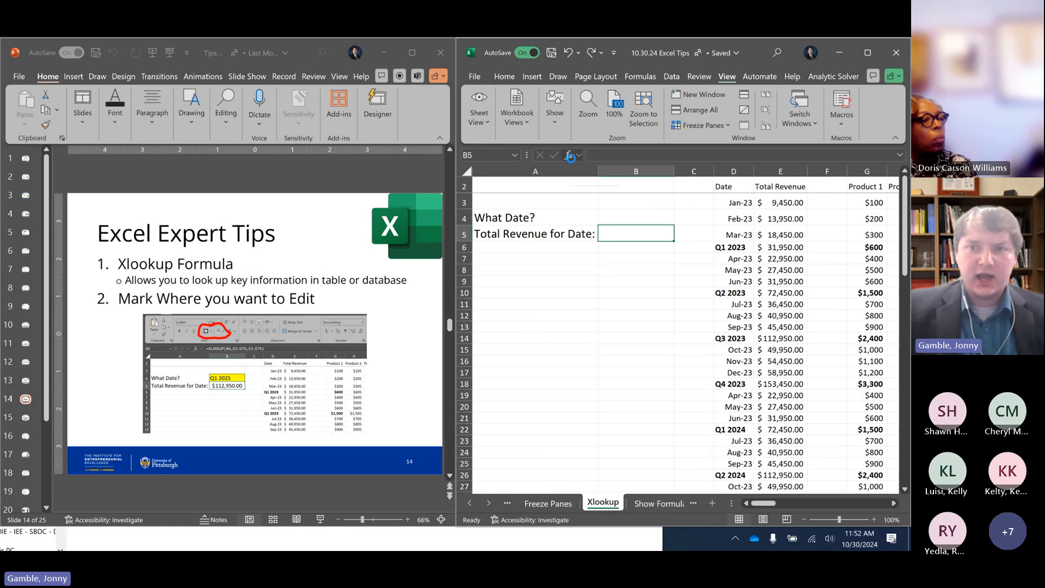
pyautogui.click(570, 157)
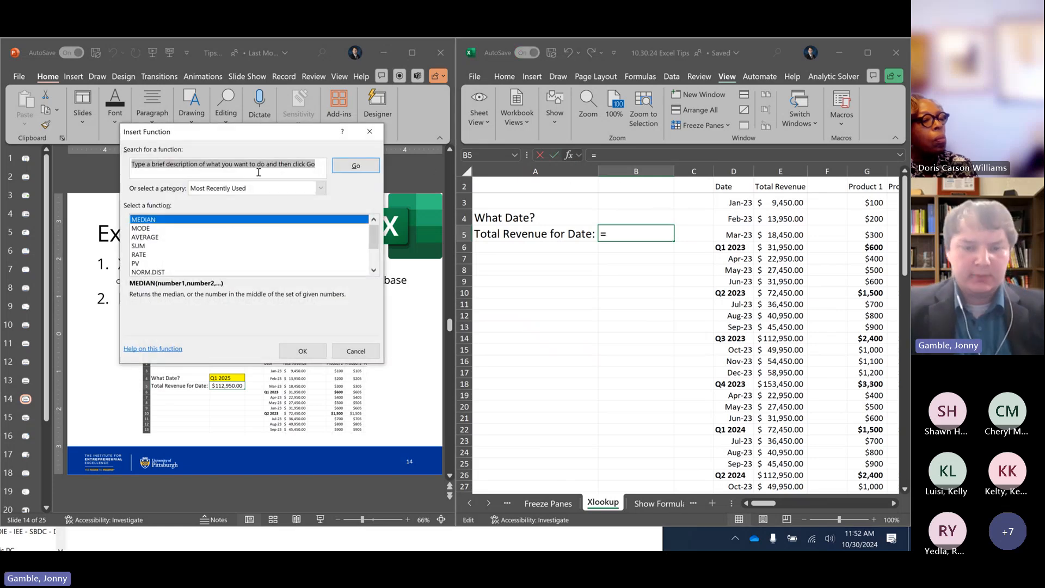
pyautogui.write('xlookup')
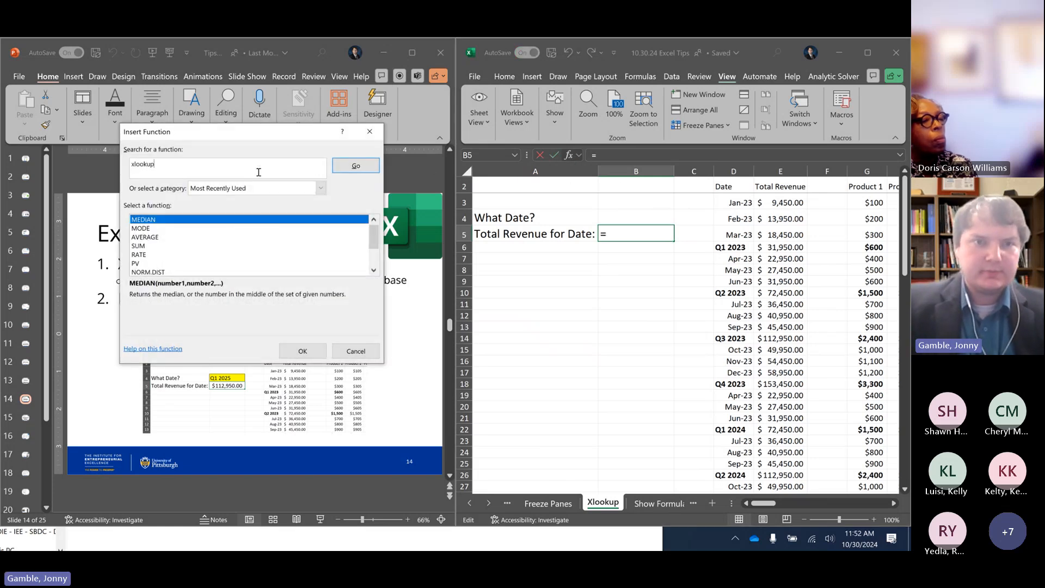
pyautogui.press('Return')
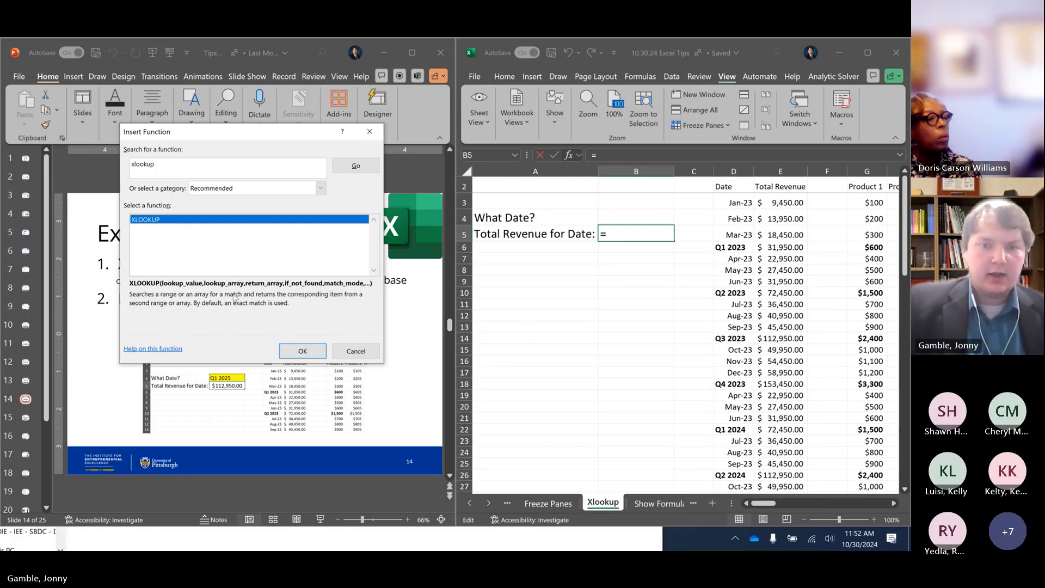
pyautogui.click(297, 357)
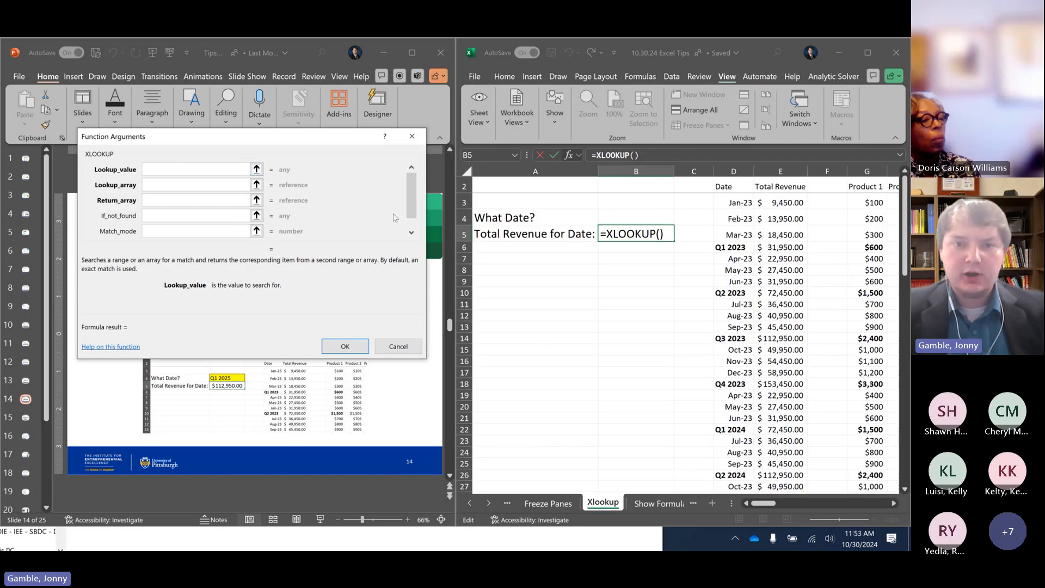
pyautogui.click(398, 346)
# Enter Q4 2024 in B4 as the answer to "What Date?"
pyautogui.click(606, 215)
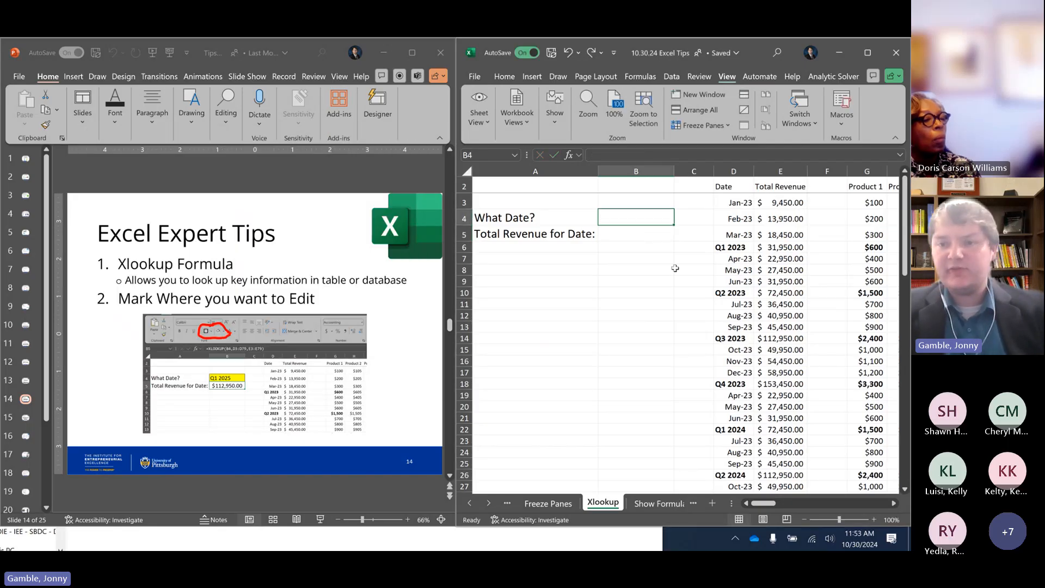
pyautogui.write('Q')
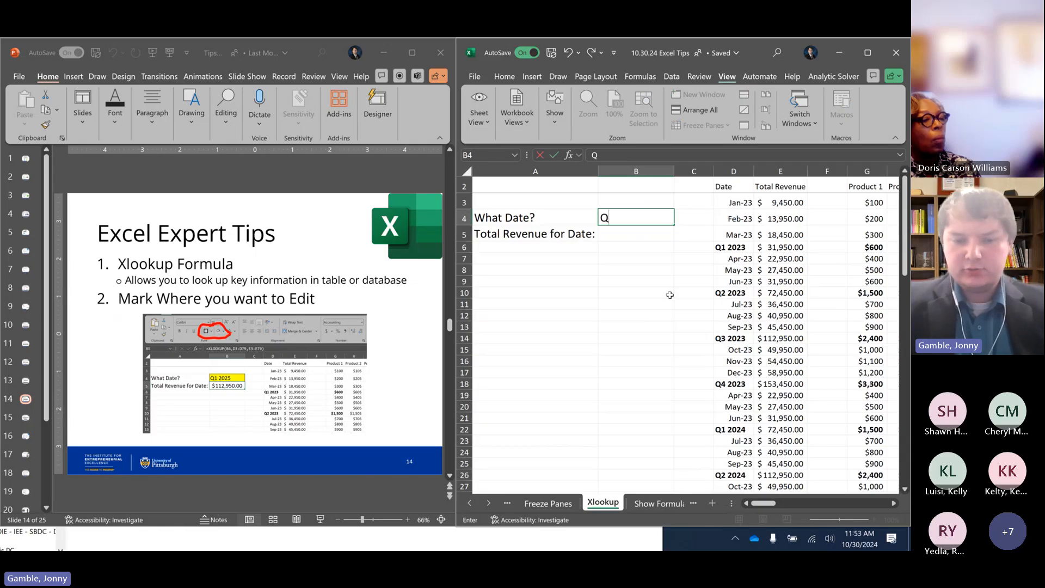
pyautogui.write('4 2024')
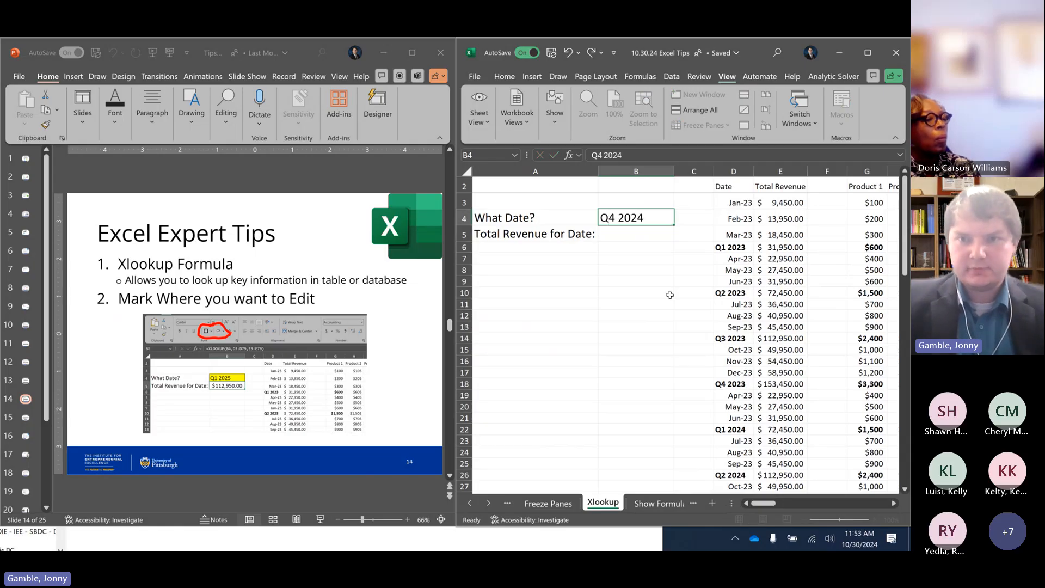
pyautogui.press('Return')
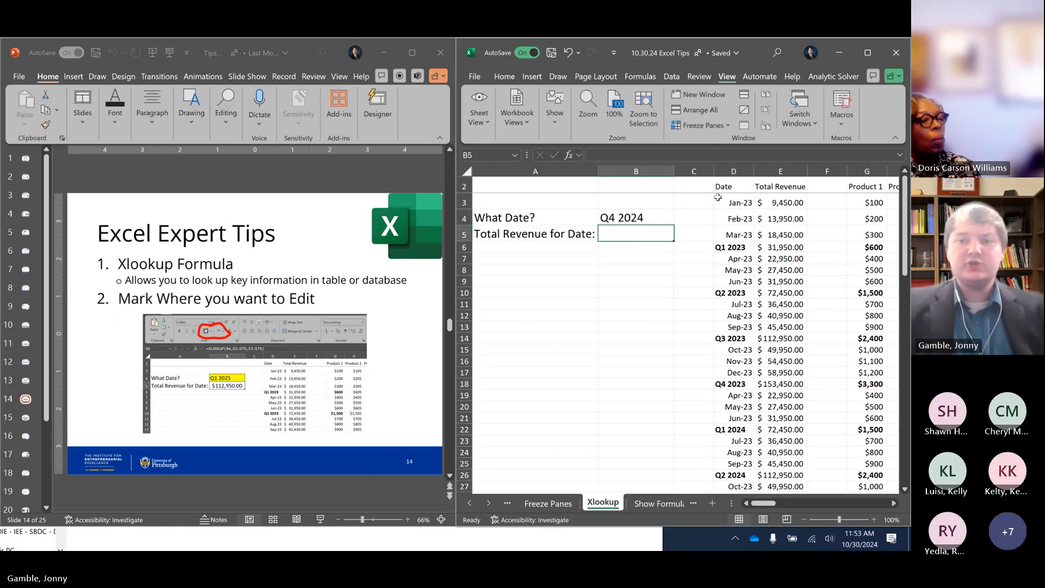
# Insert an XLOOKUP function in B5 for the total revenue, using B4 as the lookup value
pyautogui.click(569, 155)
pyautogui.doubleClick(251, 221)
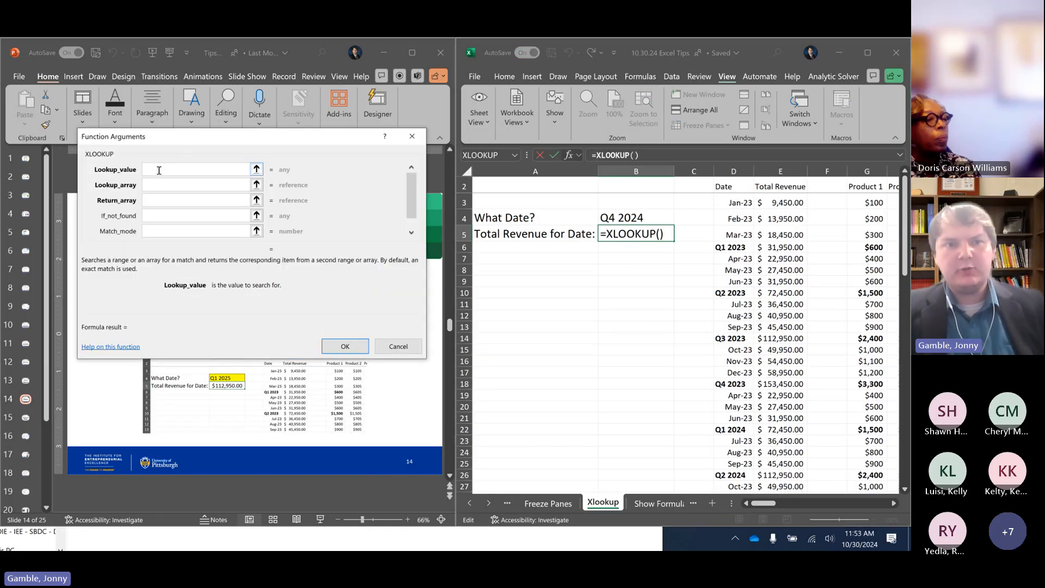
pyautogui.click(622, 220)
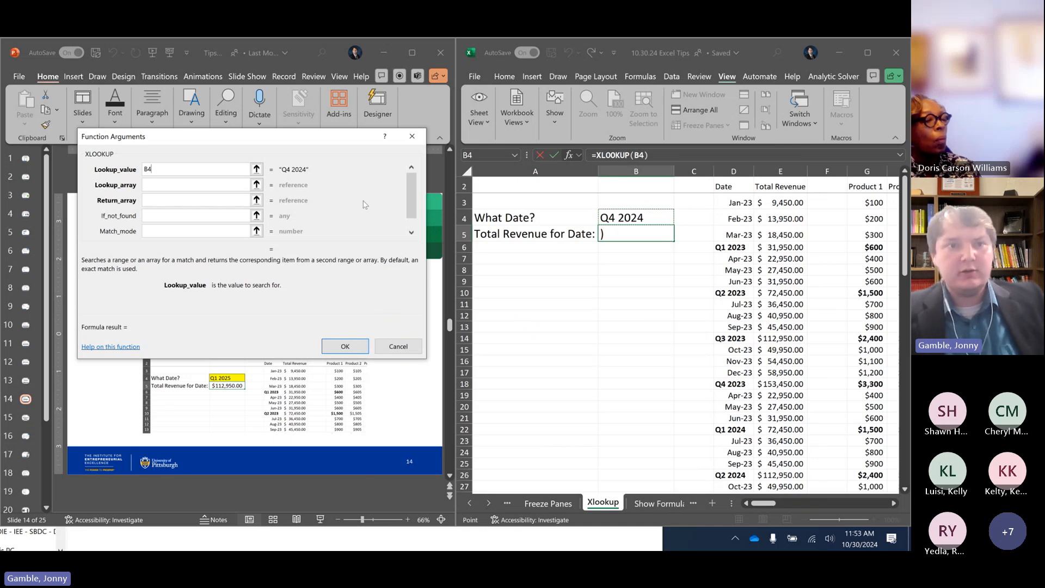
# Set the XLOOKUP lookup array to the dates in D3:D79
pyautogui.click(201, 188)
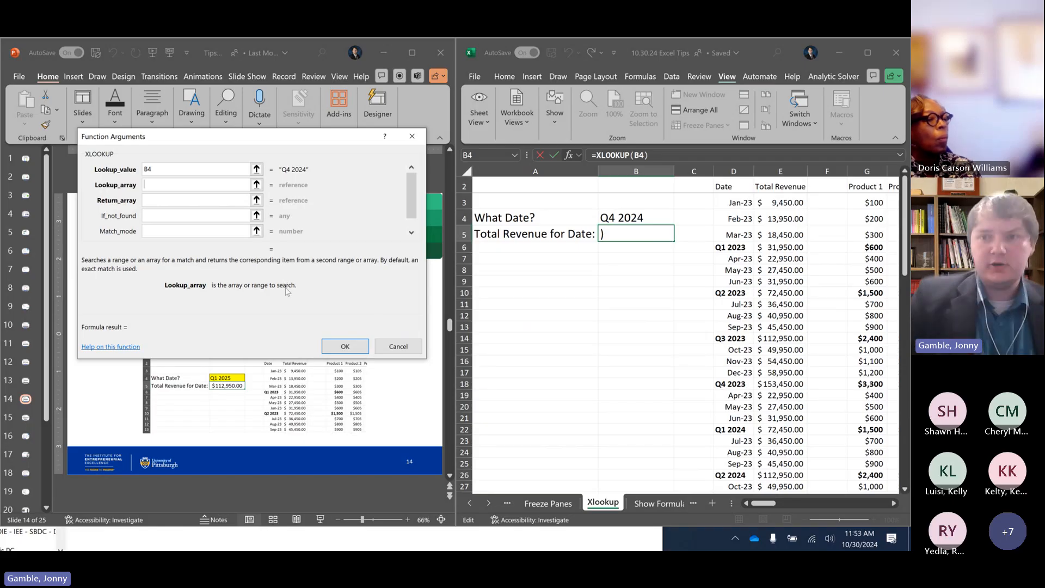
pyautogui.click(738, 187)
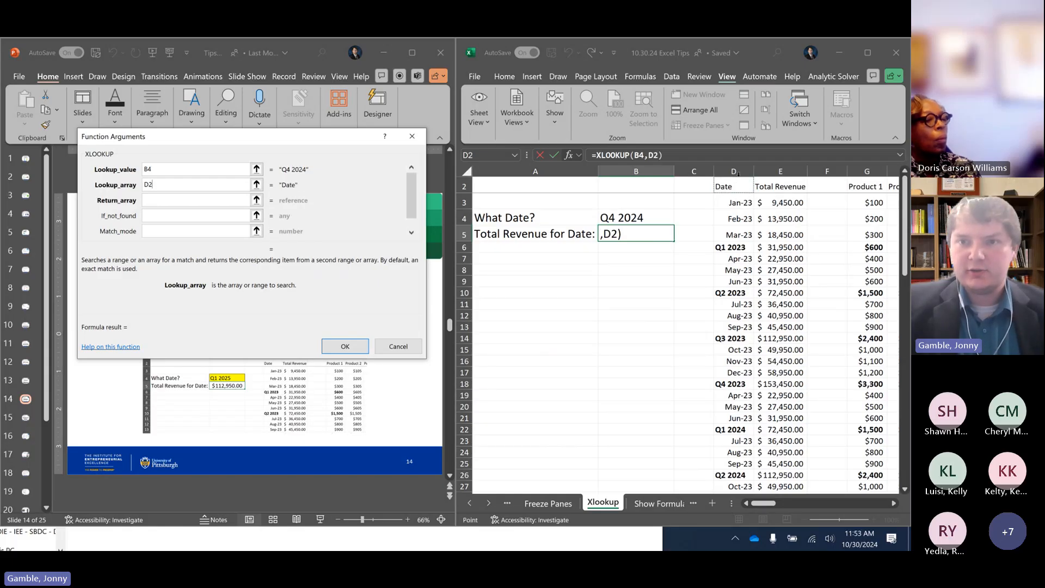
pyautogui.click(734, 171)
pyautogui.scroll(-6, 741, 223)
pyautogui.scroll(-20, 740, 223)
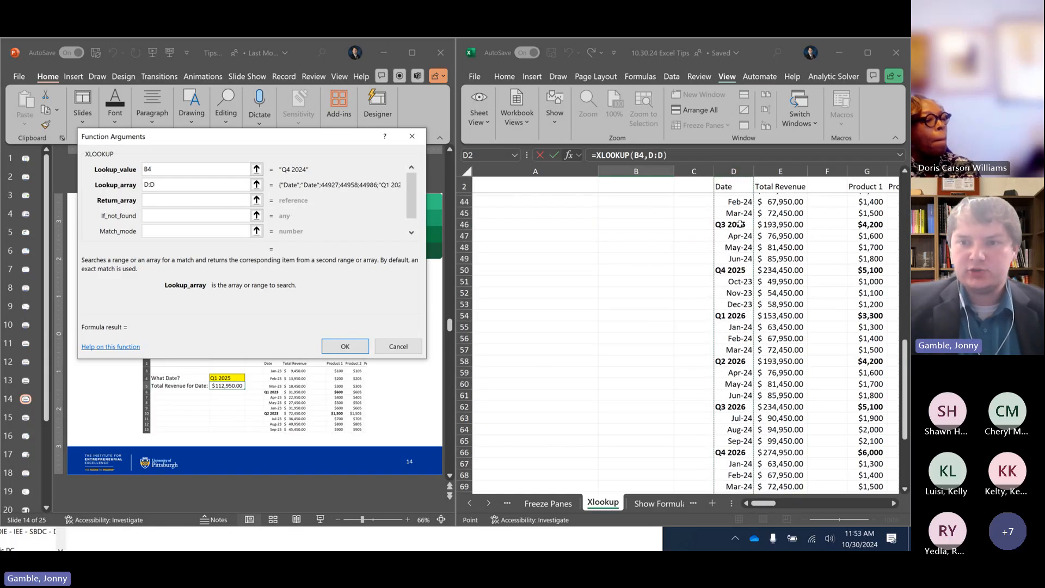
pyautogui.scroll(6, 740, 222)
pyautogui.moveTo(744, 333); pyautogui.dragTo(734, 199)
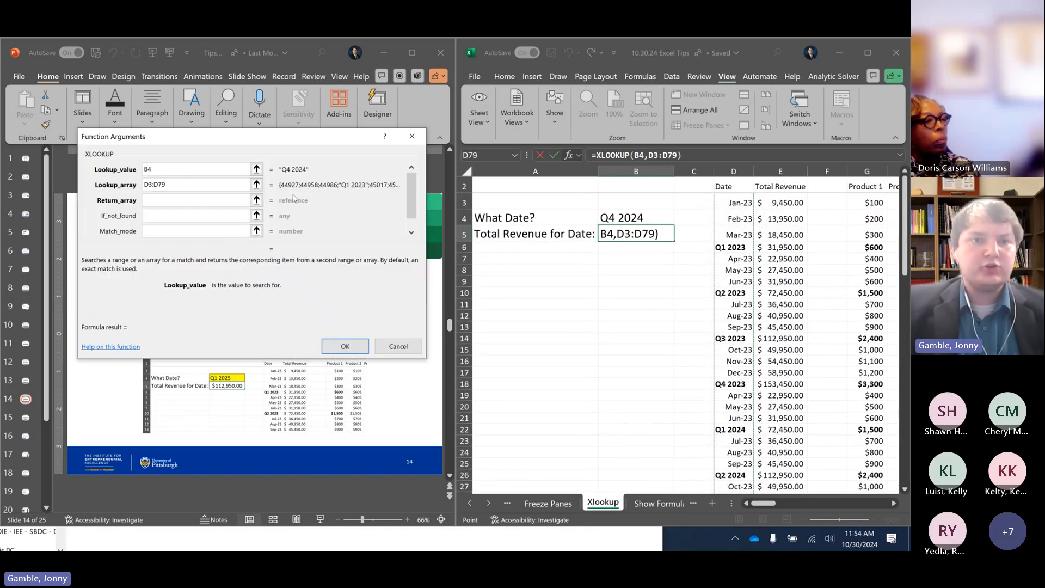
# Set the XLOOKUP return array to the total revenue values in E3:E79 and insert the finished formula in B5
pyautogui.click(179, 187)
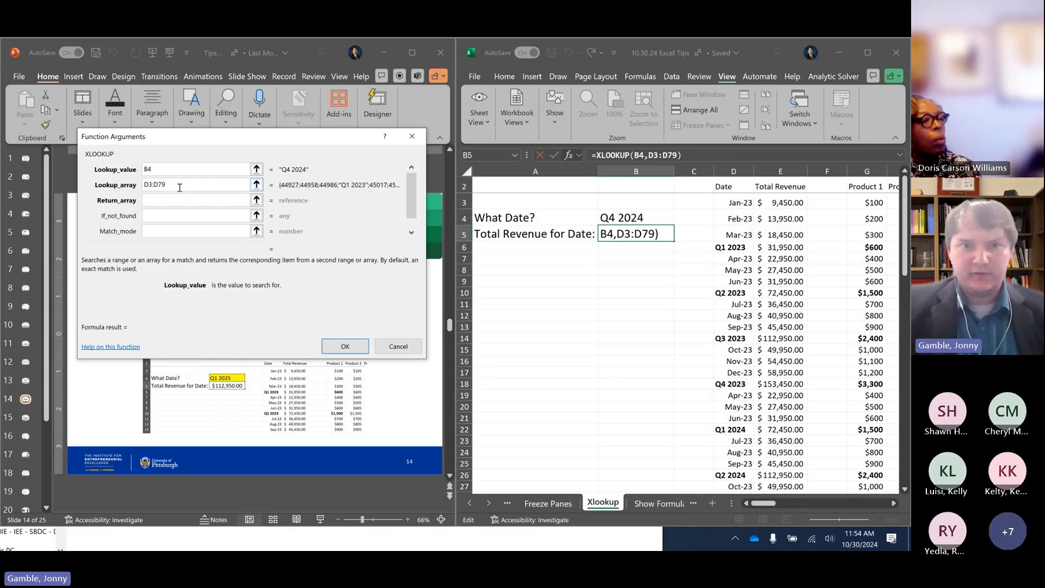
pyautogui.click(158, 198)
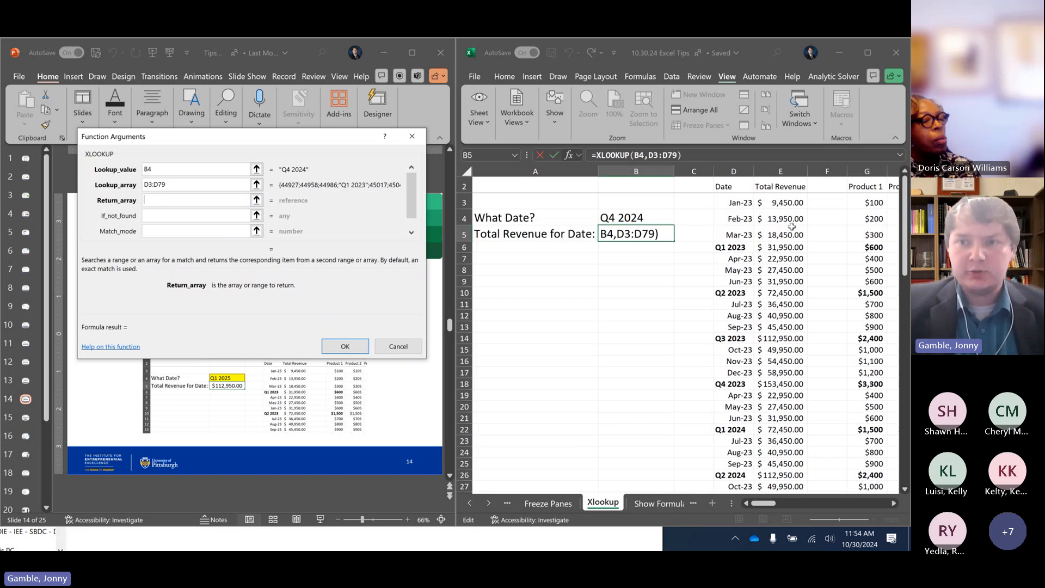
pyautogui.moveTo(780, 203); pyautogui.dragTo(759, 326)
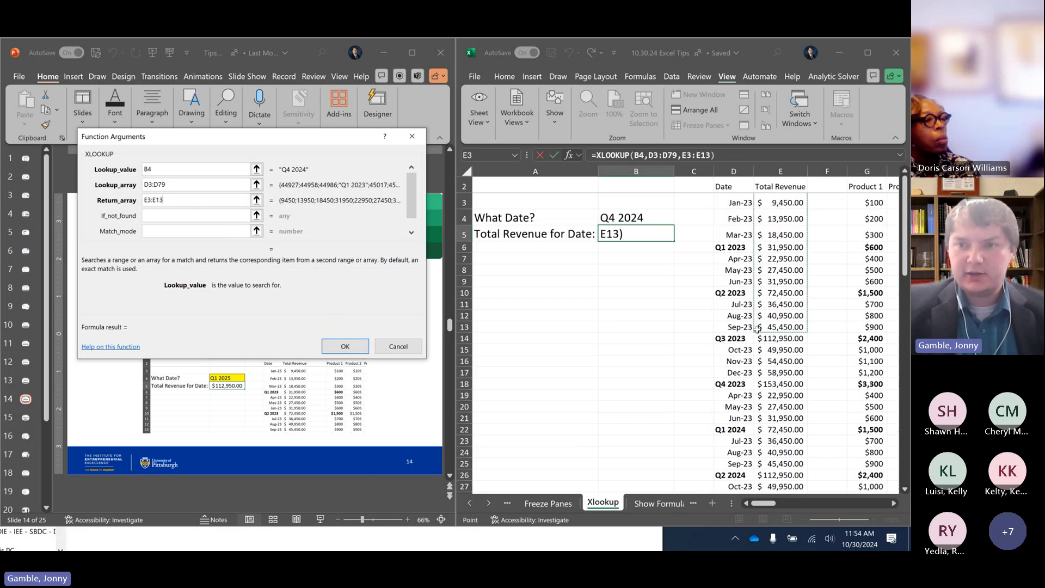
pyautogui.moveTo(780, 202); pyautogui.dragTo(793, 480)
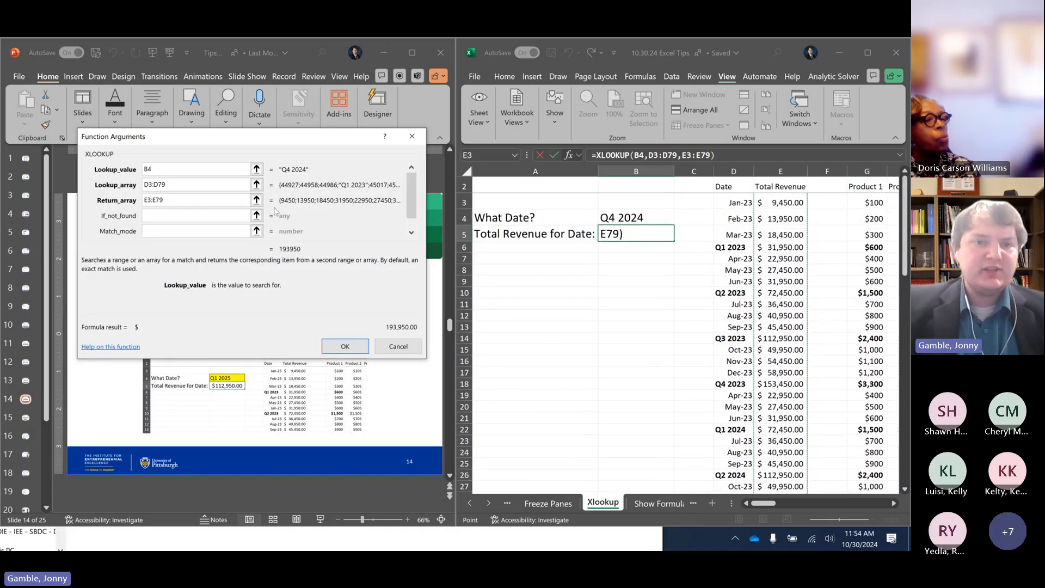
pyautogui.click(194, 199)
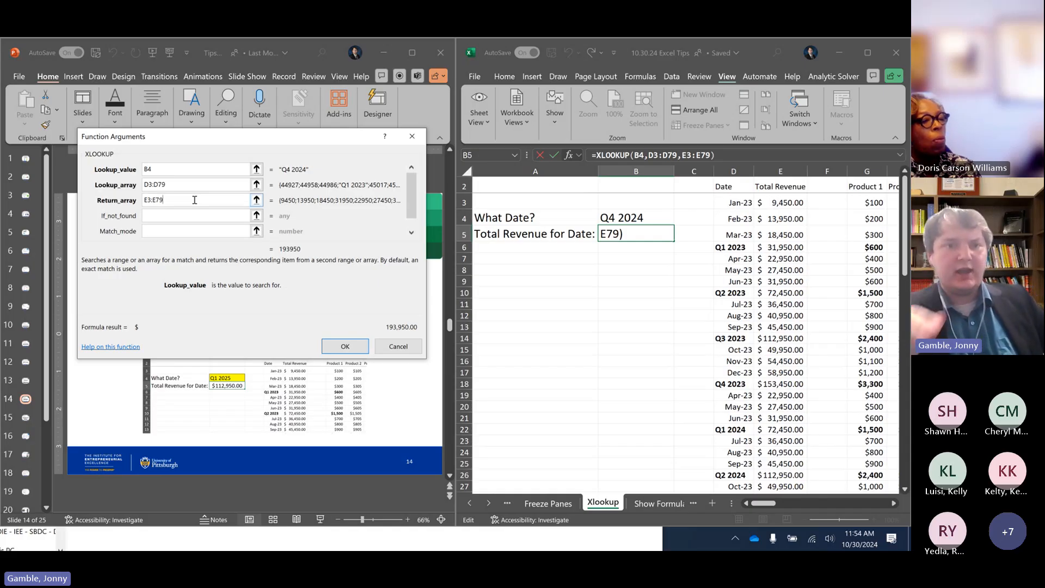
pyautogui.click(186, 170)
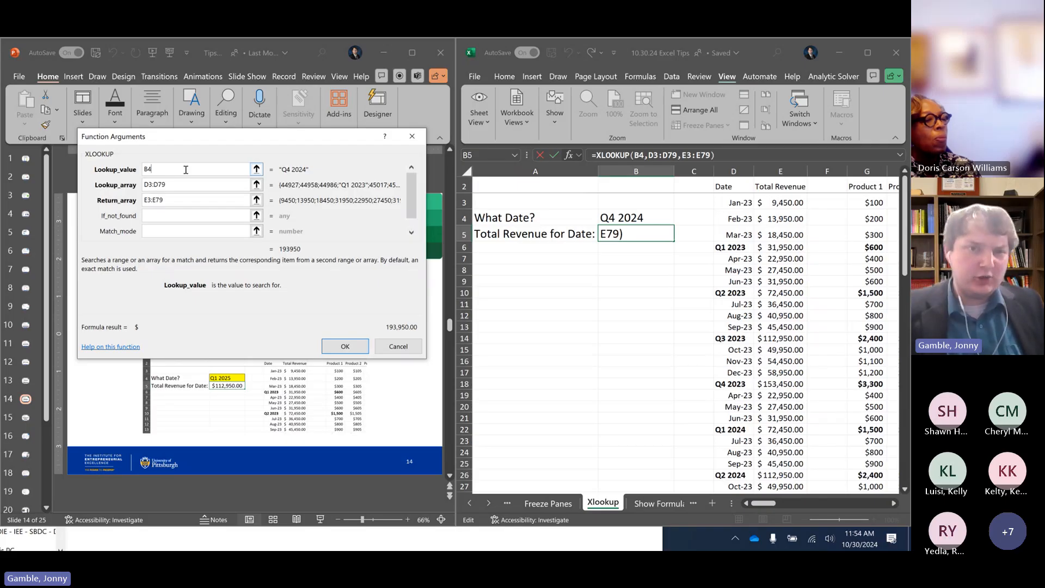
pyautogui.click(185, 182)
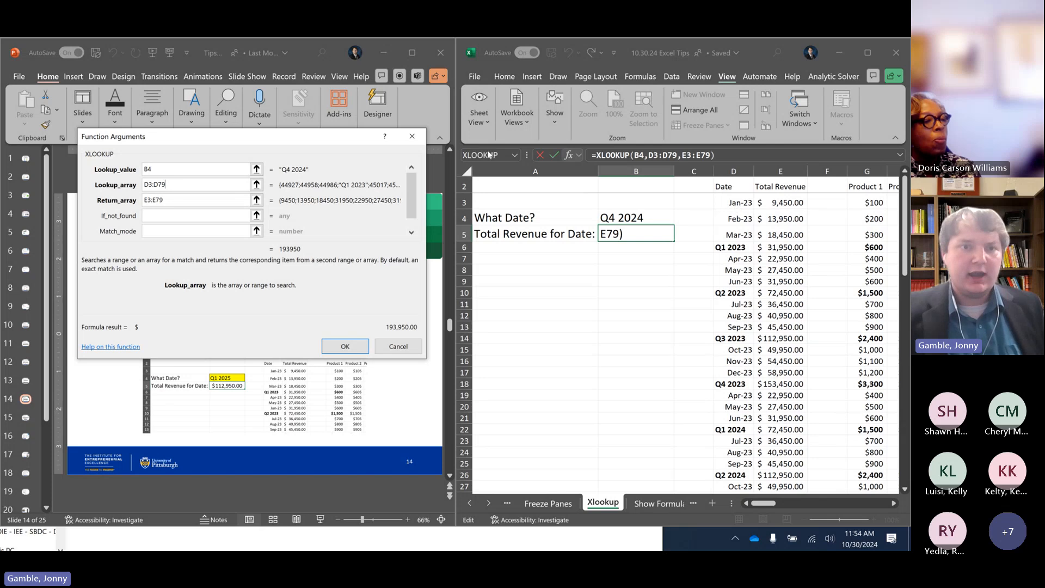
pyautogui.click(231, 202)
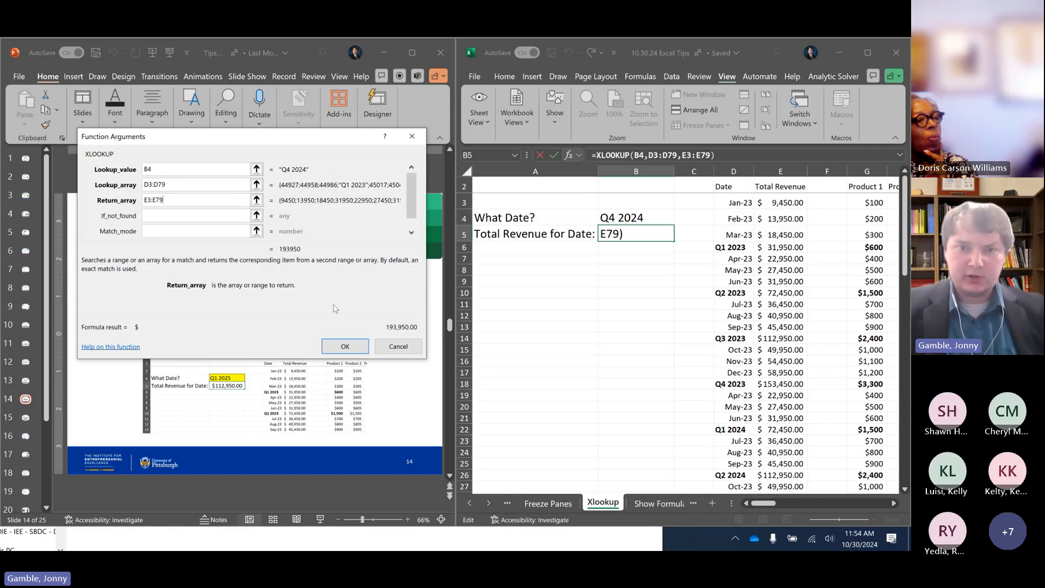
pyautogui.click(345, 346)
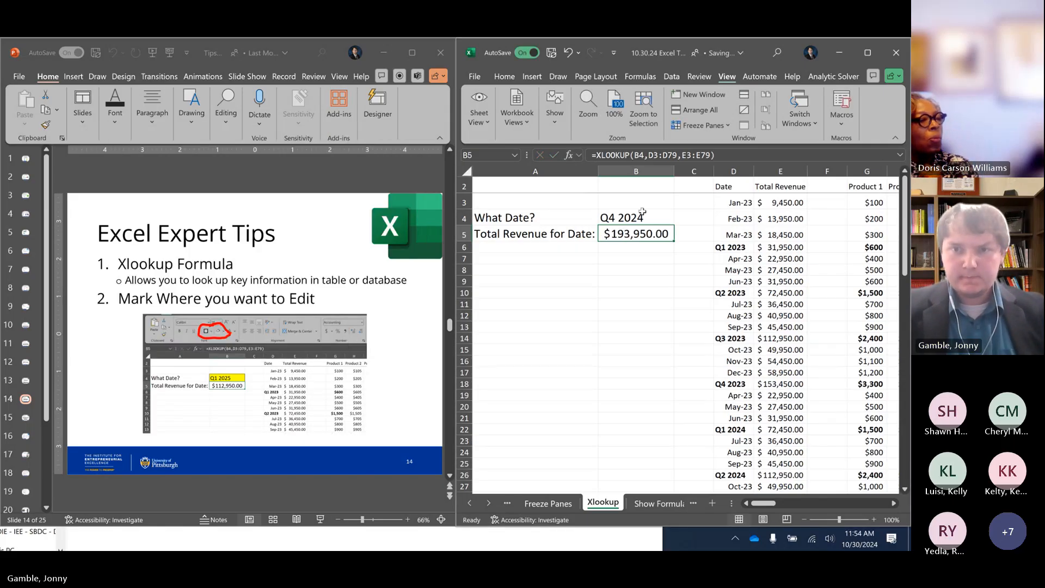
# Review the lookup value, lookup array and return array of the XLOOKUP formula in B5
pyautogui.click(635, 218)
pyautogui.click(633, 237)
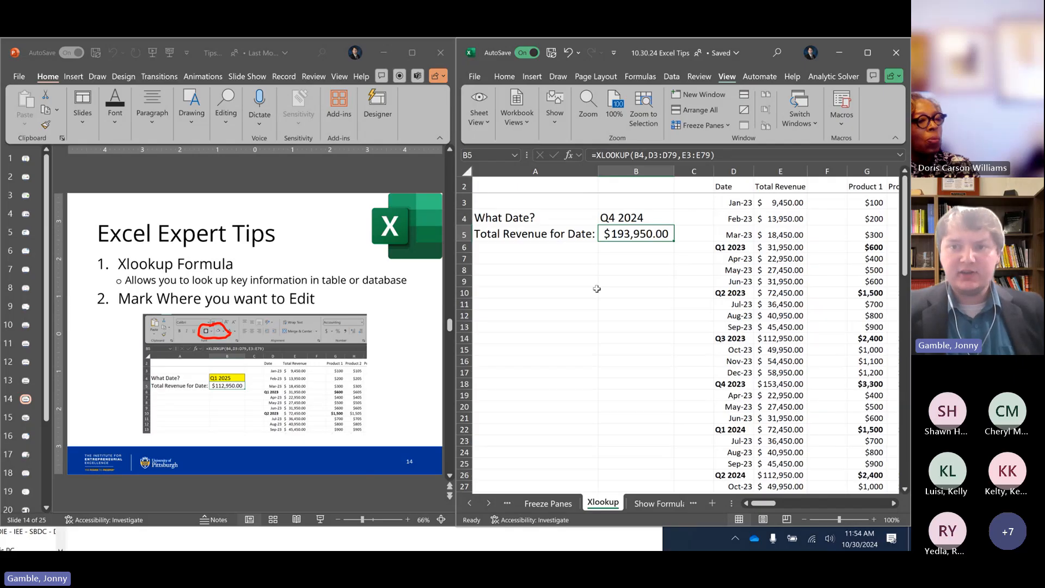
pyautogui.doubleClick(633, 234)
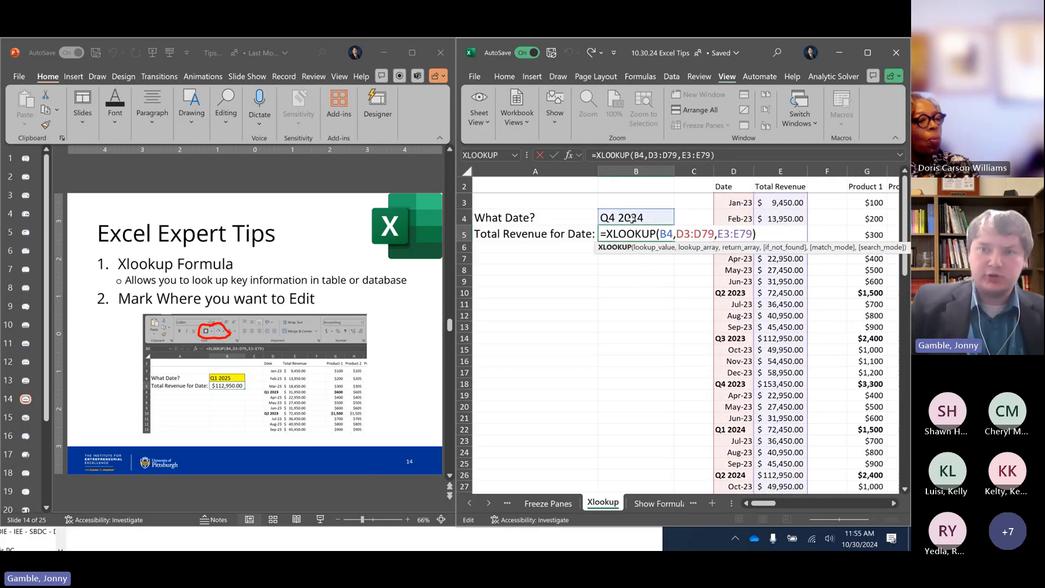
pyautogui.click(668, 234)
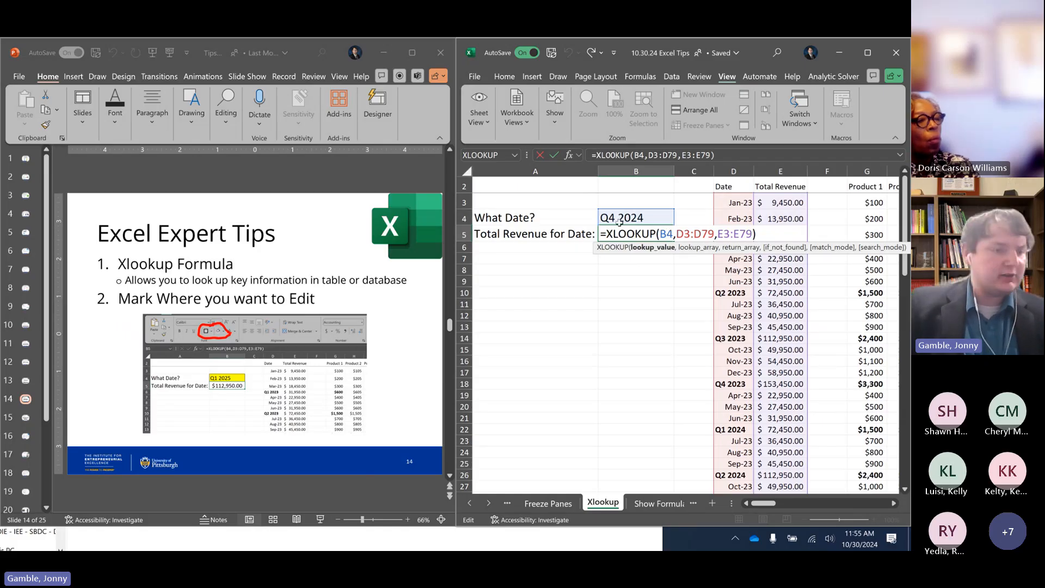
pyautogui.click(692, 234)
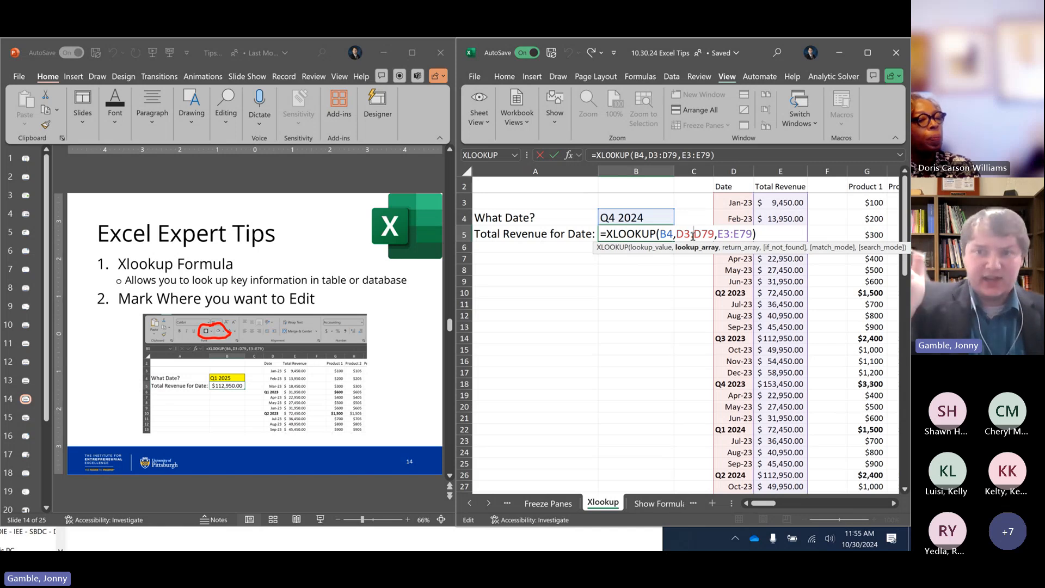
pyautogui.click(736, 234)
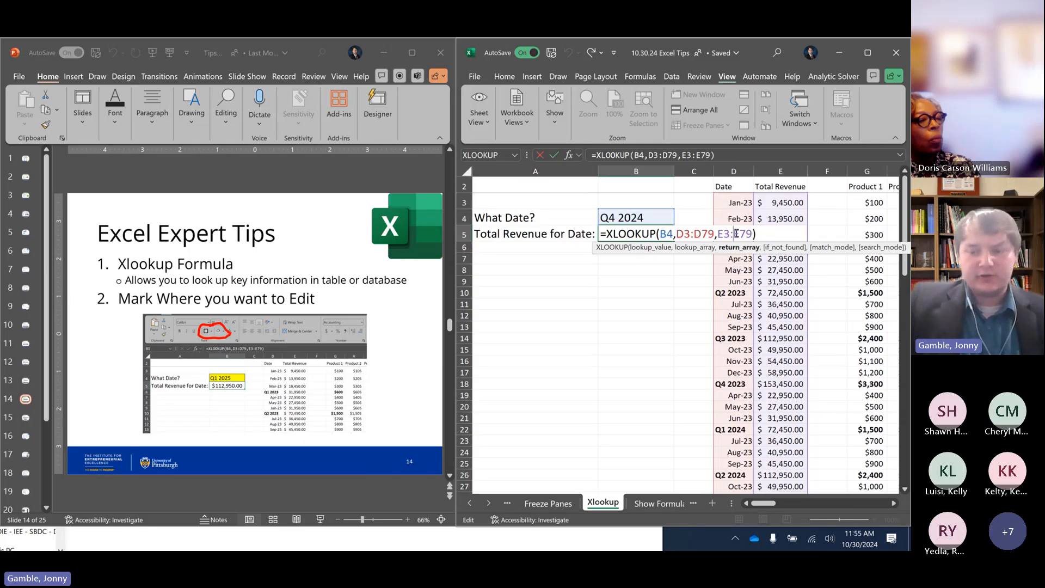
pyautogui.hotkey('ctrl', 'Return')
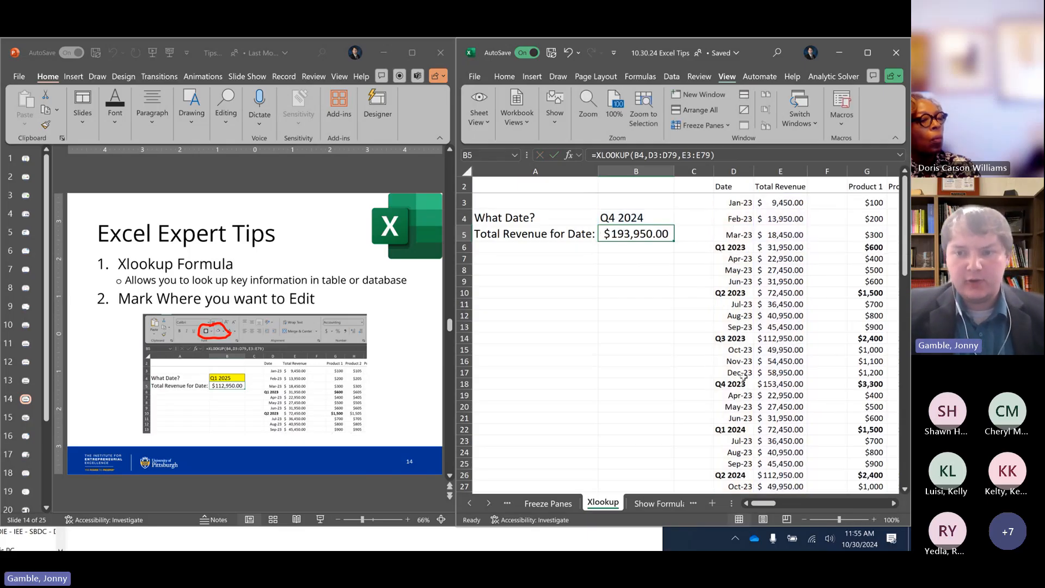
# Compare the Q4 2024 date and total revenue in row 34 with the lookup result in B5
pyautogui.scroll(-2, 743, 375)
pyautogui.scroll(-2, 743, 375)
pyautogui.click(733, 428)
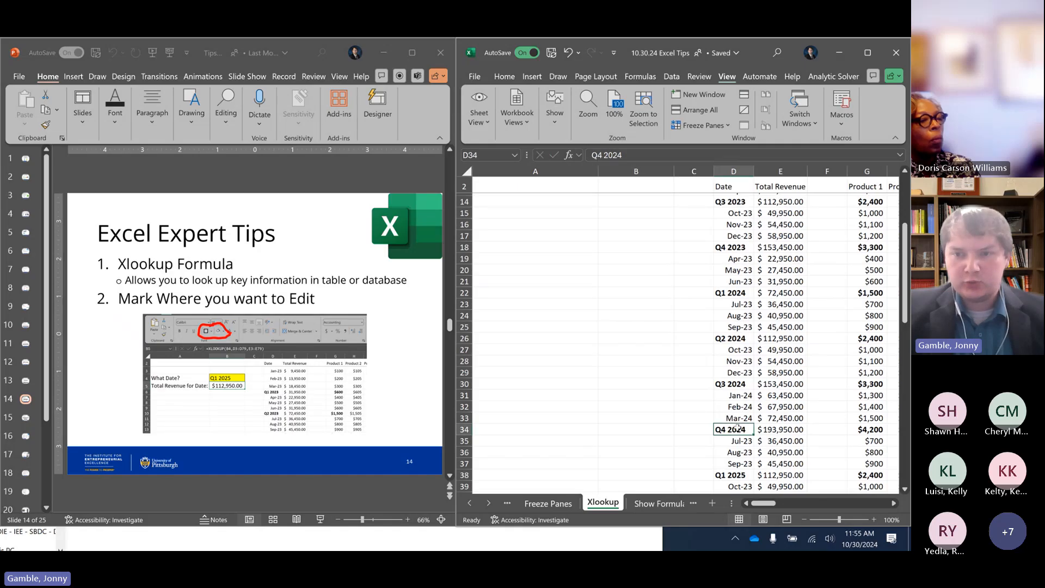
pyautogui.click(775, 428)
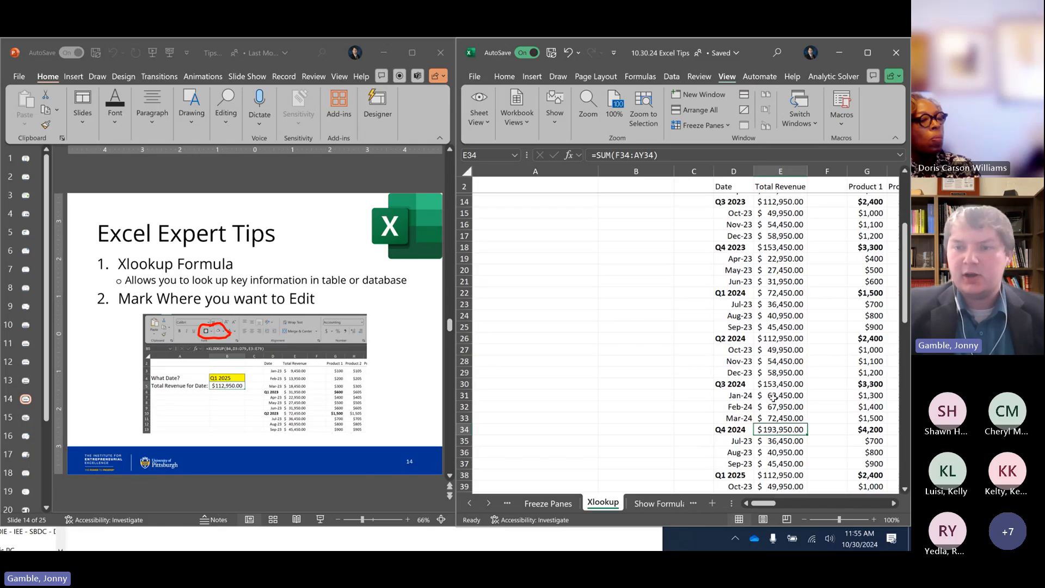
pyautogui.scroll(4, 772, 362)
pyautogui.click(638, 235)
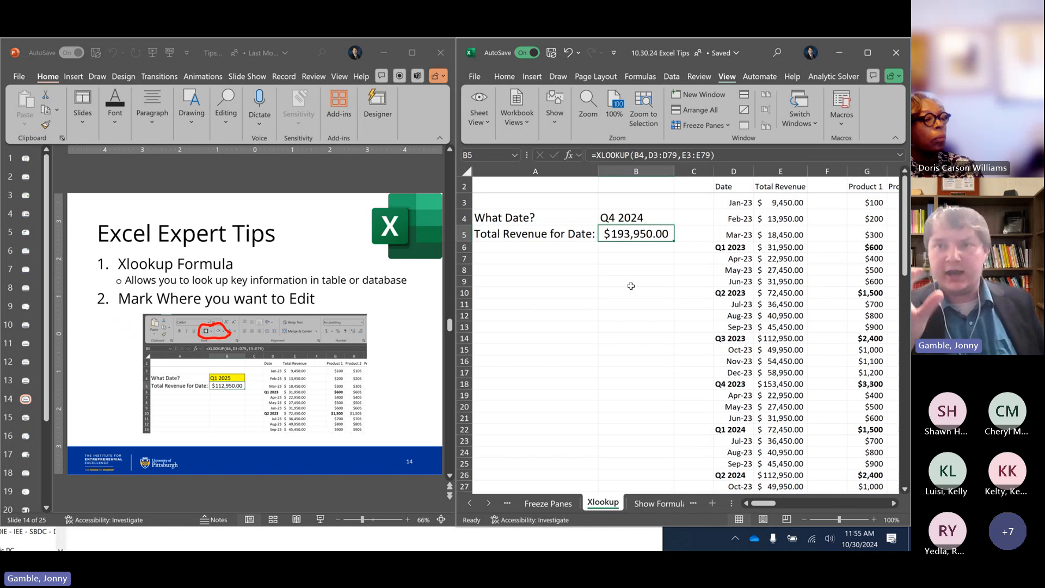
# Change the date in B4 to Q1 2023 and check the result against the matching row of the table
pyautogui.click(640, 216)
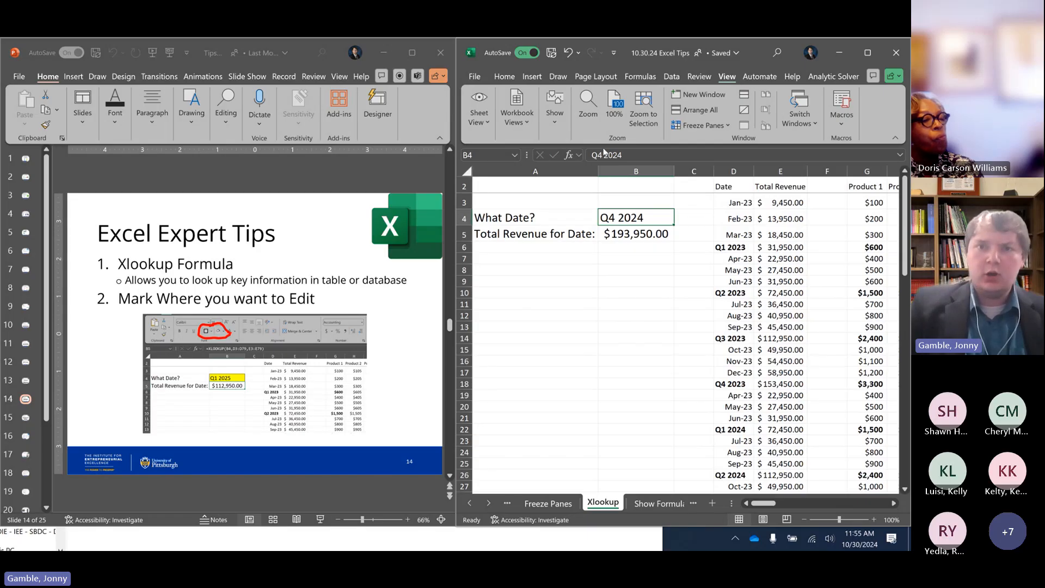
pyautogui.click(514, 78)
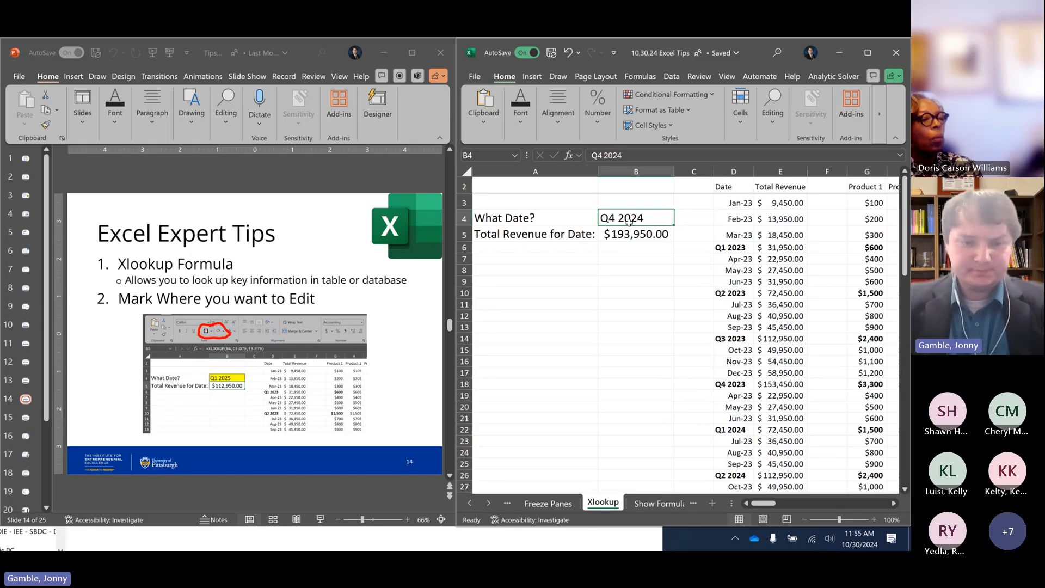
pyautogui.write('Q')
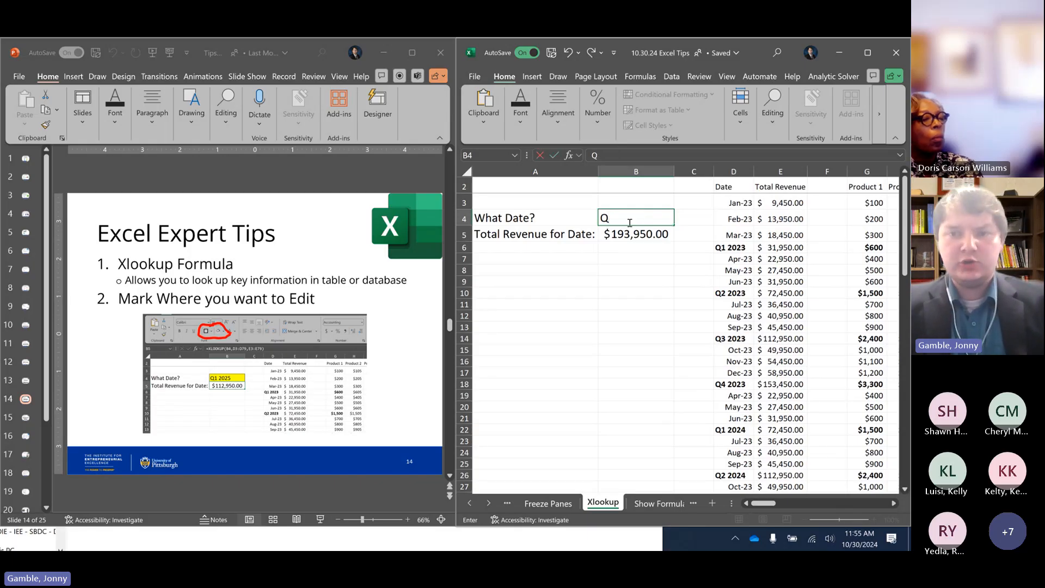
pyautogui.write('1 2023')
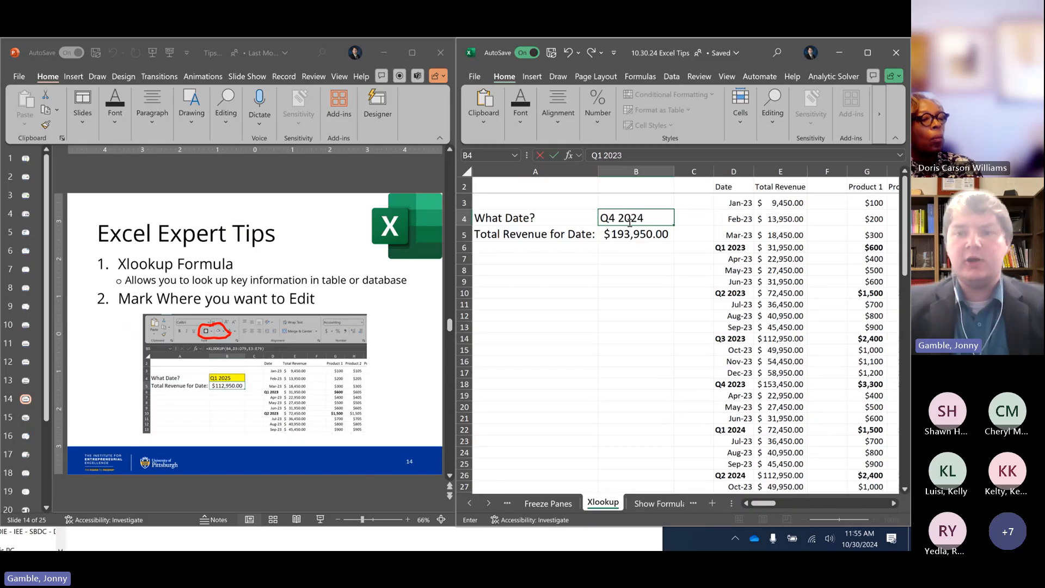
pyautogui.press('Return')
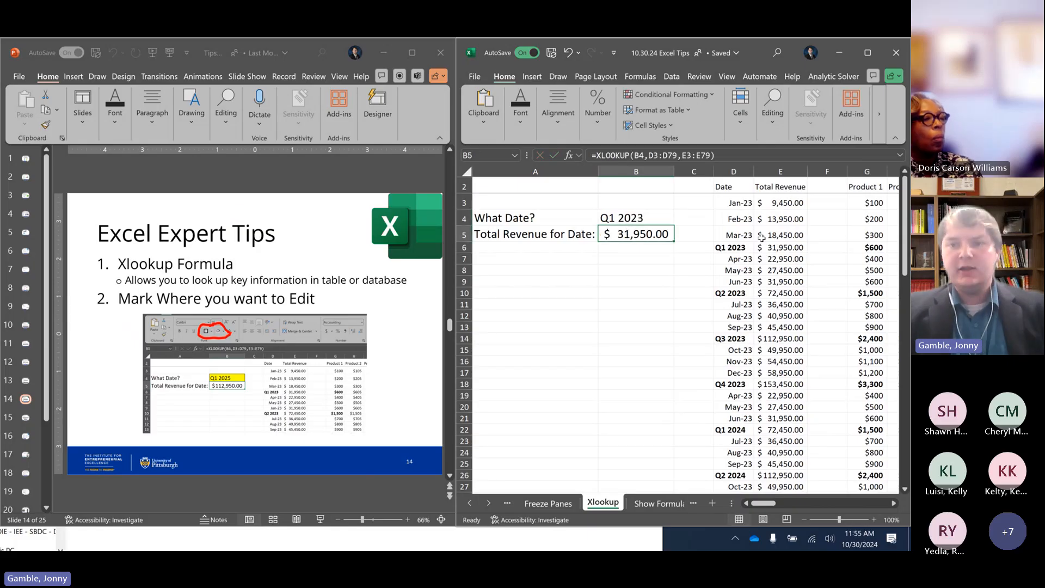
pyautogui.click(729, 246)
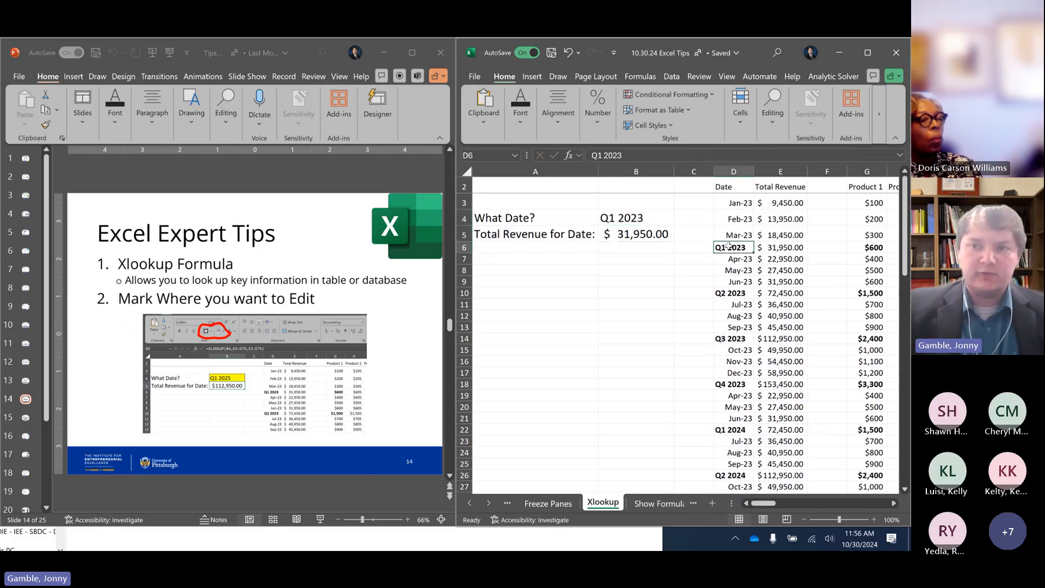
# Maximize the Excel window and fill the date cell B4 with yellow
pyautogui.click(632, 219)
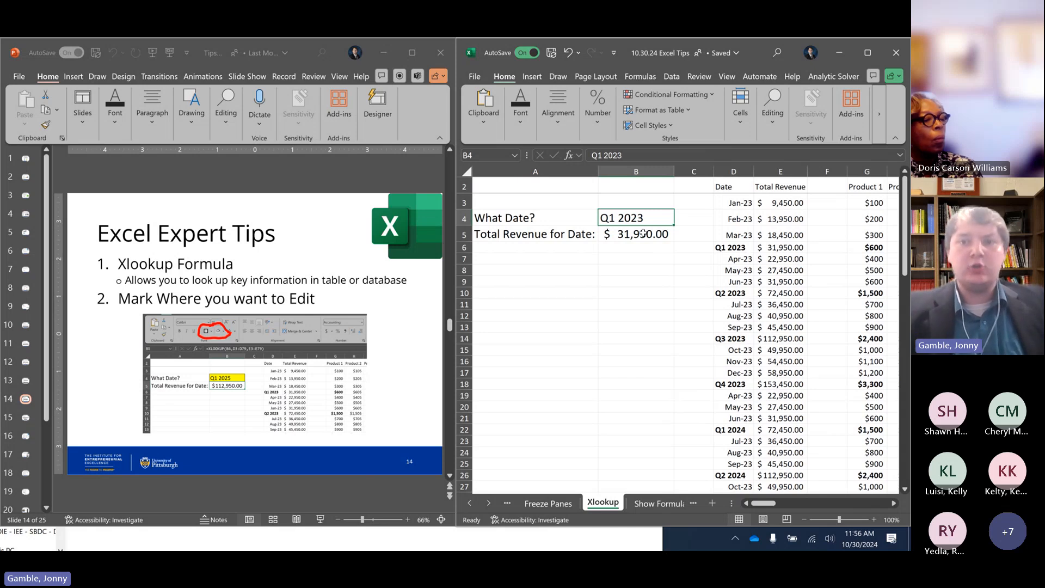
pyautogui.click(643, 233)
pyautogui.press('Up')
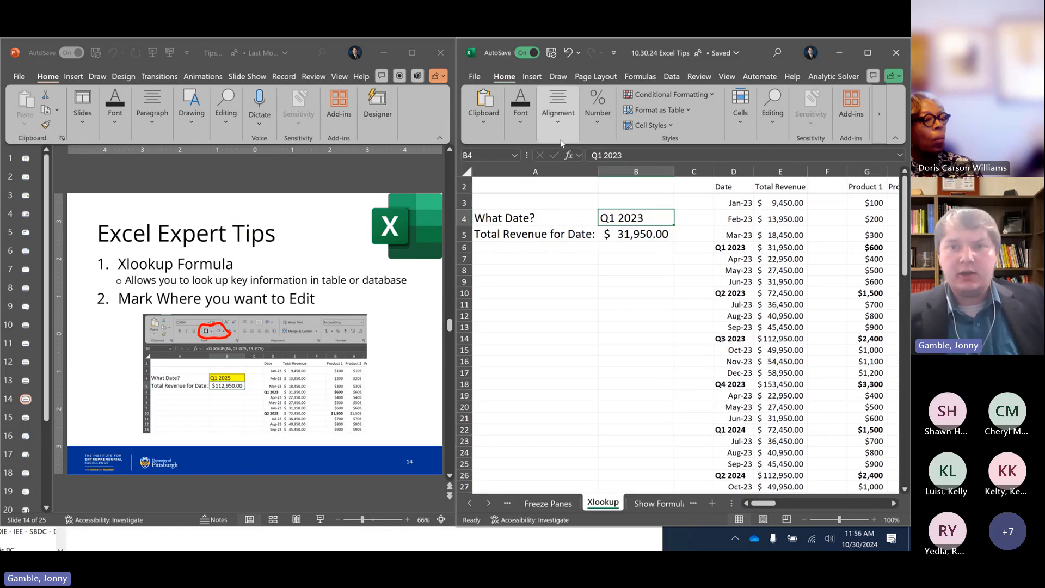
pyautogui.click(859, 54)
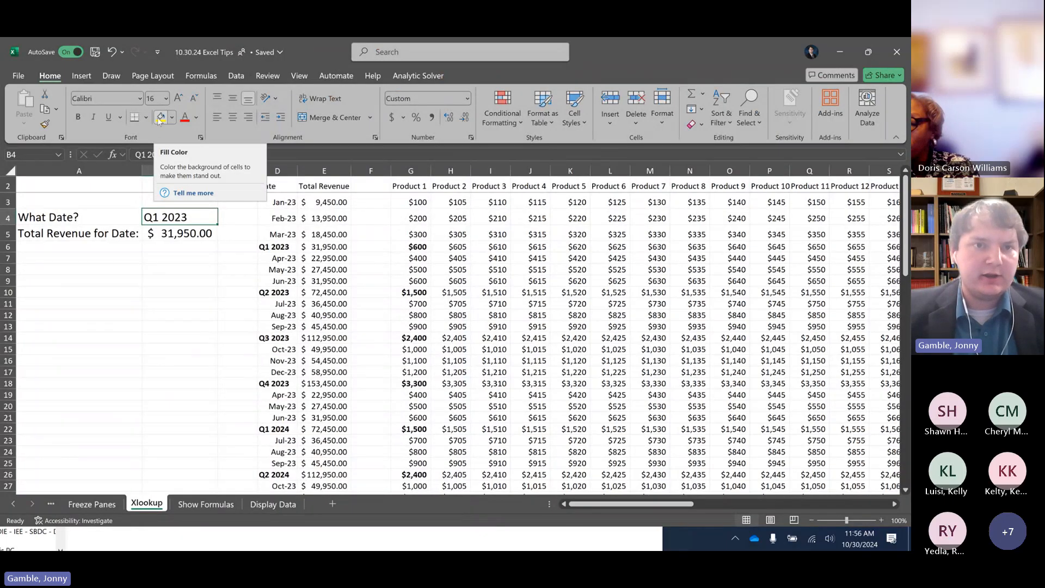
pyautogui.click(161, 118)
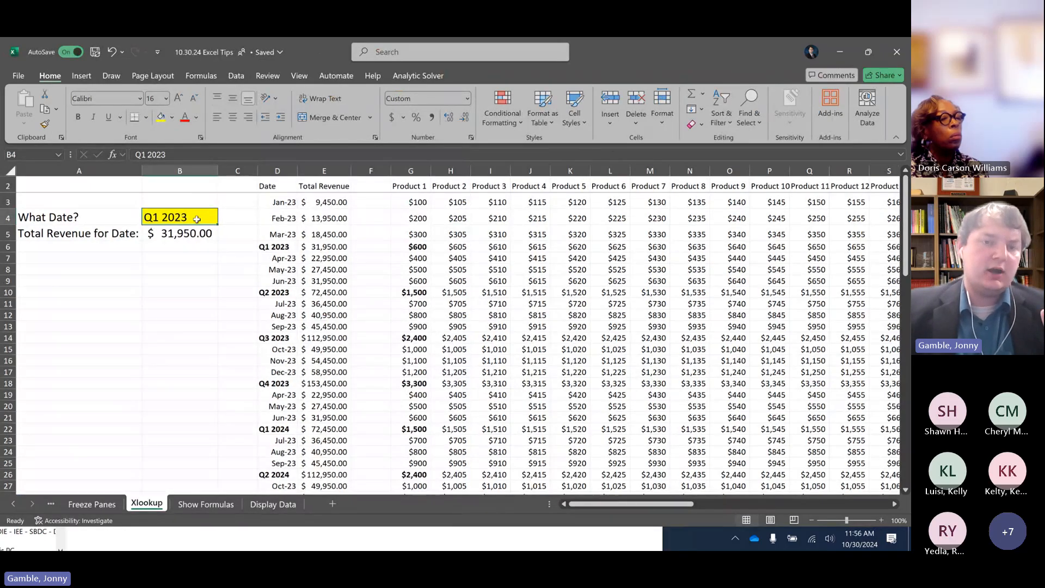
# Apply all borders to the date cell B4
pyautogui.click(146, 118)
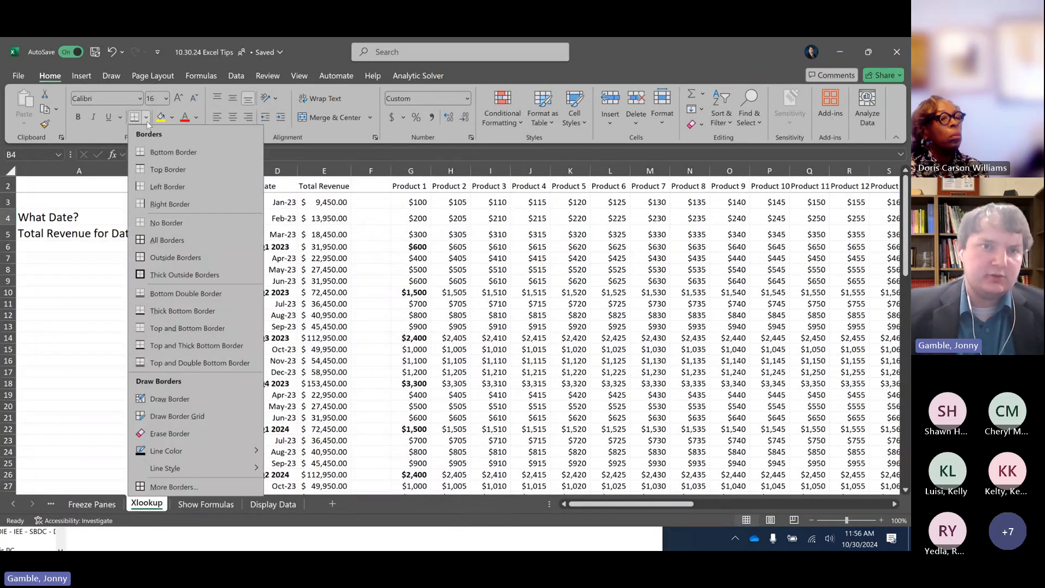
pyautogui.click(162, 239)
pyautogui.click(234, 233)
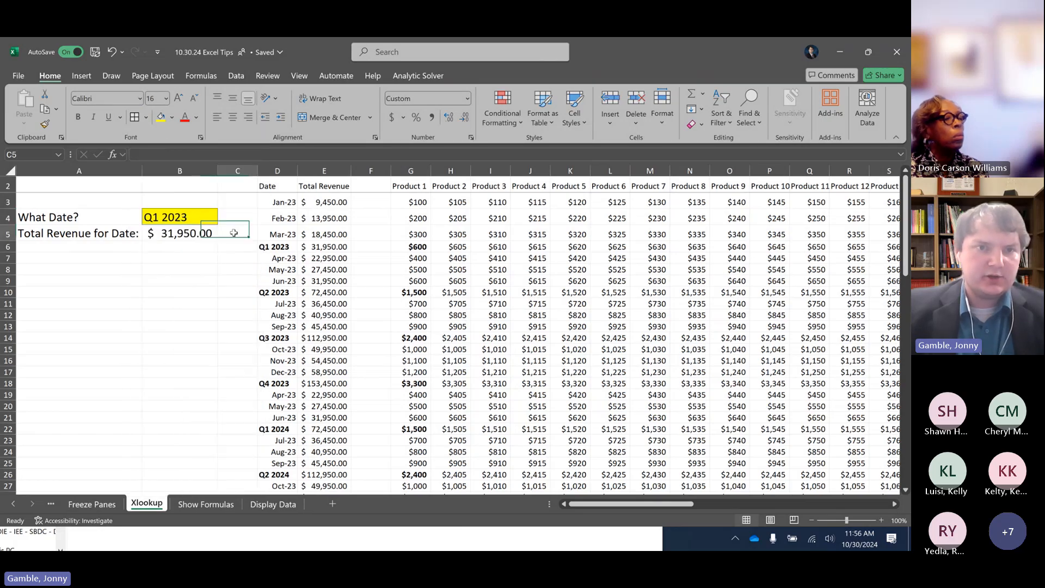
# Apply thick outside borders to the yellow date cell B4
pyautogui.click(180, 217)
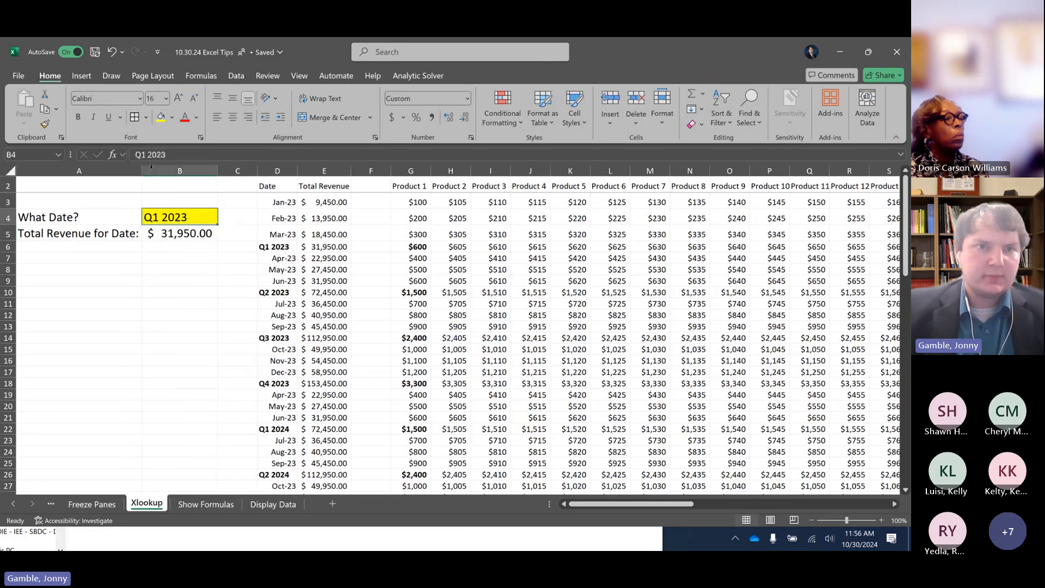
pyautogui.click(146, 117)
pyautogui.click(171, 278)
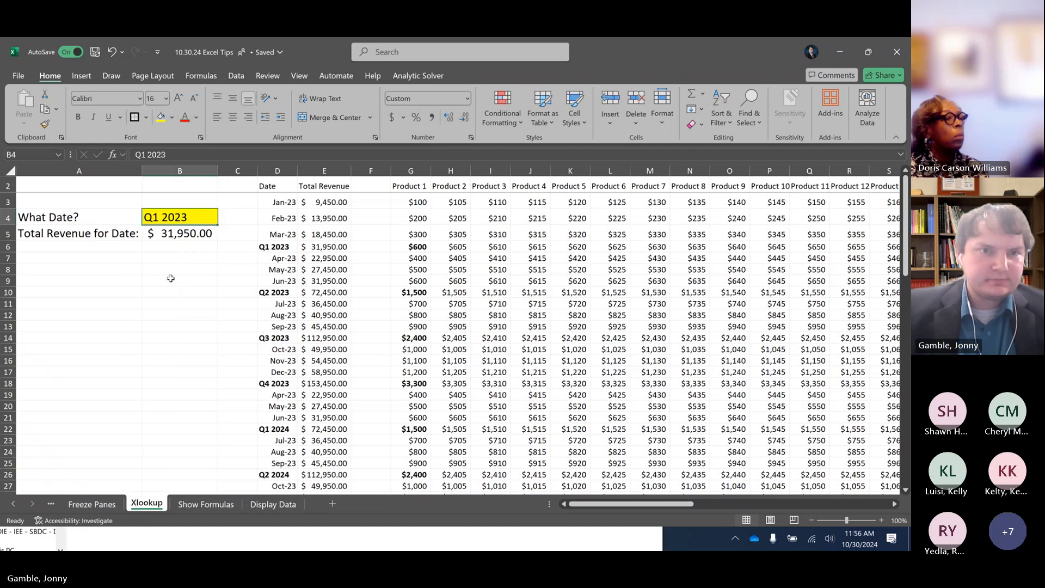
pyautogui.click(182, 259)
pyautogui.click(204, 216)
pyautogui.click(233, 244)
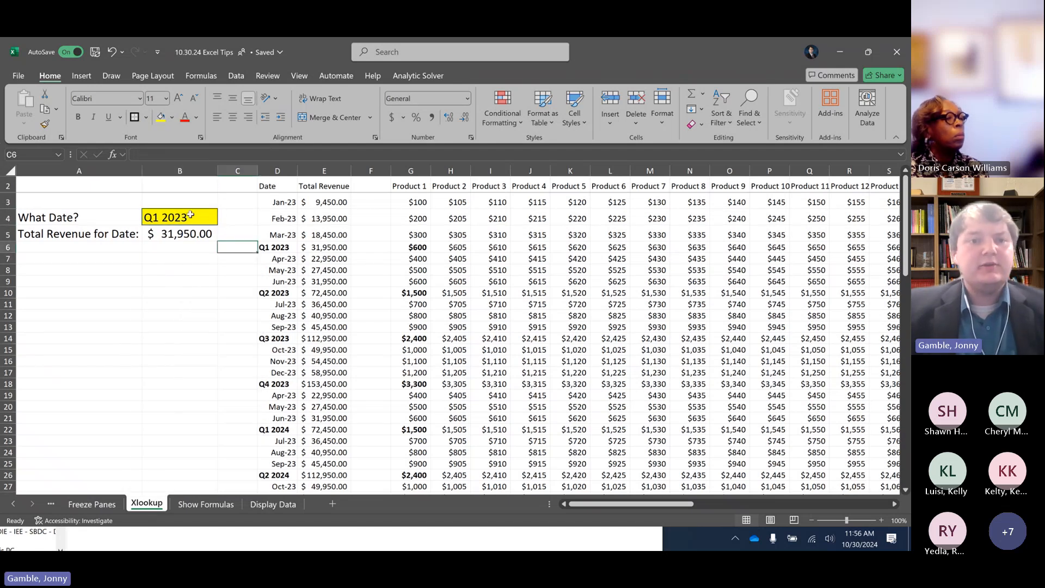
# Enter 10/2023 in B4 to look up that month's total revenue
pyautogui.click(190, 215)
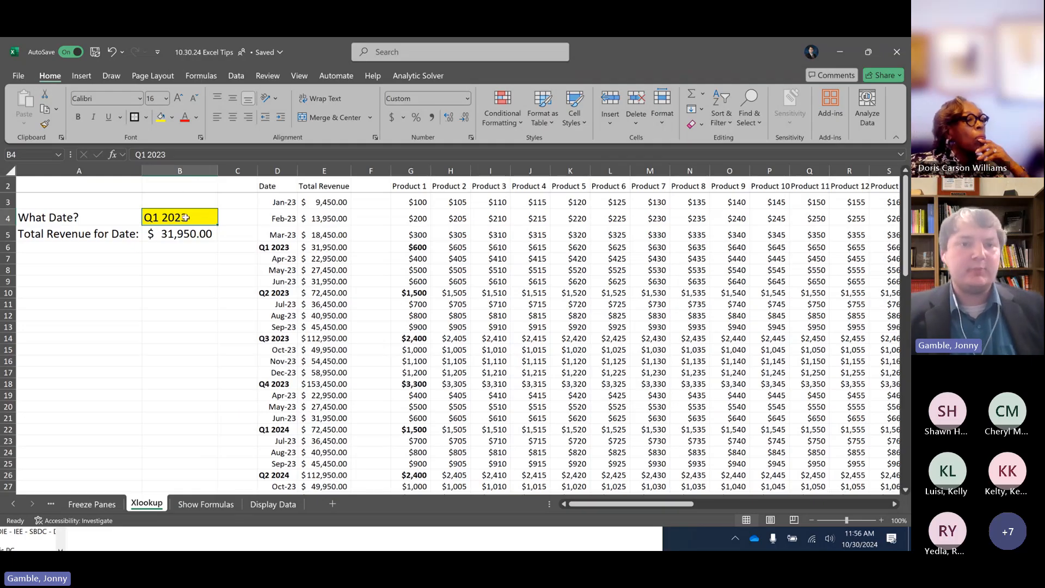
pyautogui.write('10/2023')
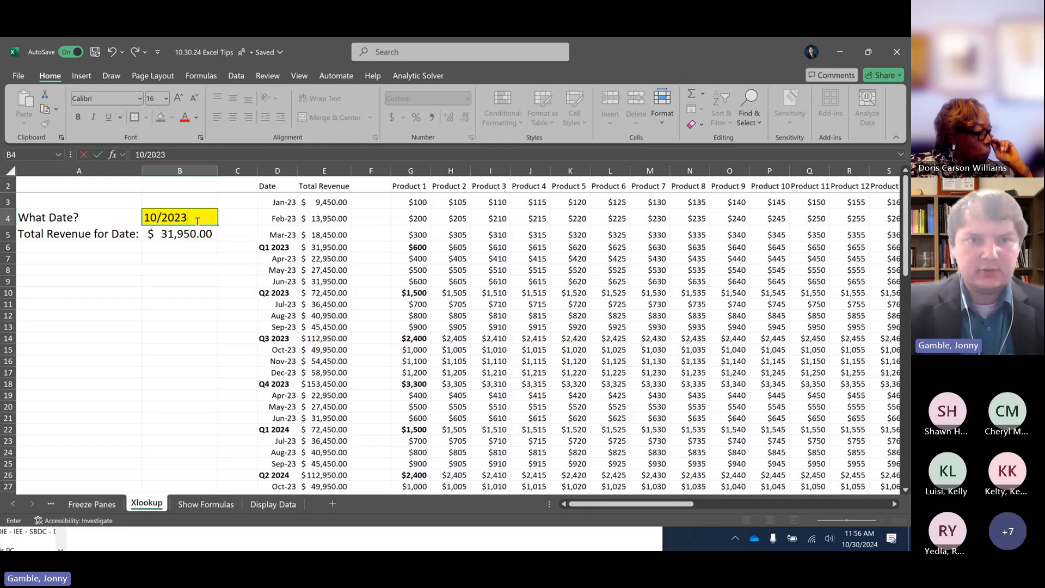
pyautogui.press('Return')
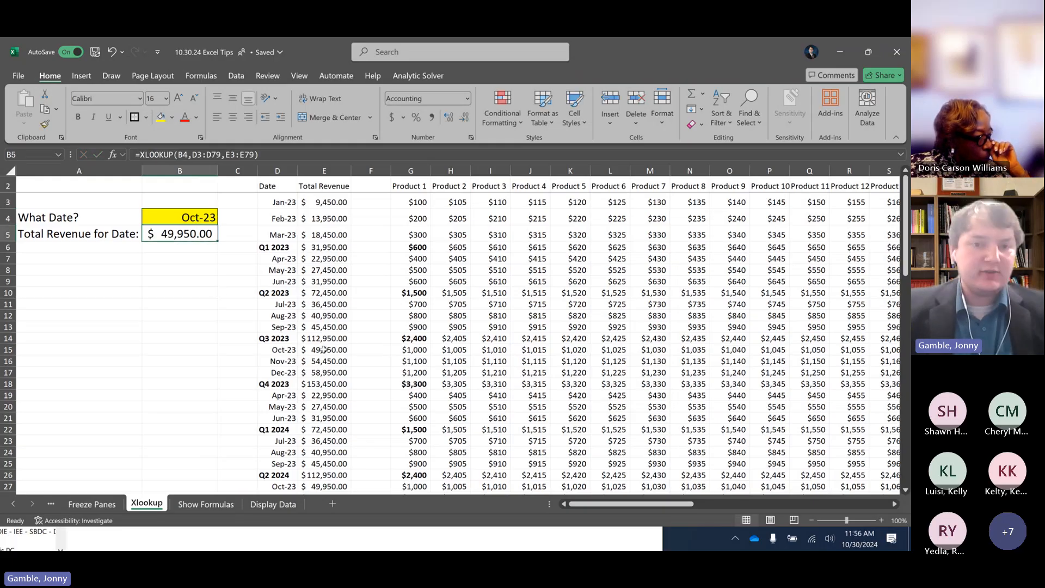
pyautogui.click(200, 217)
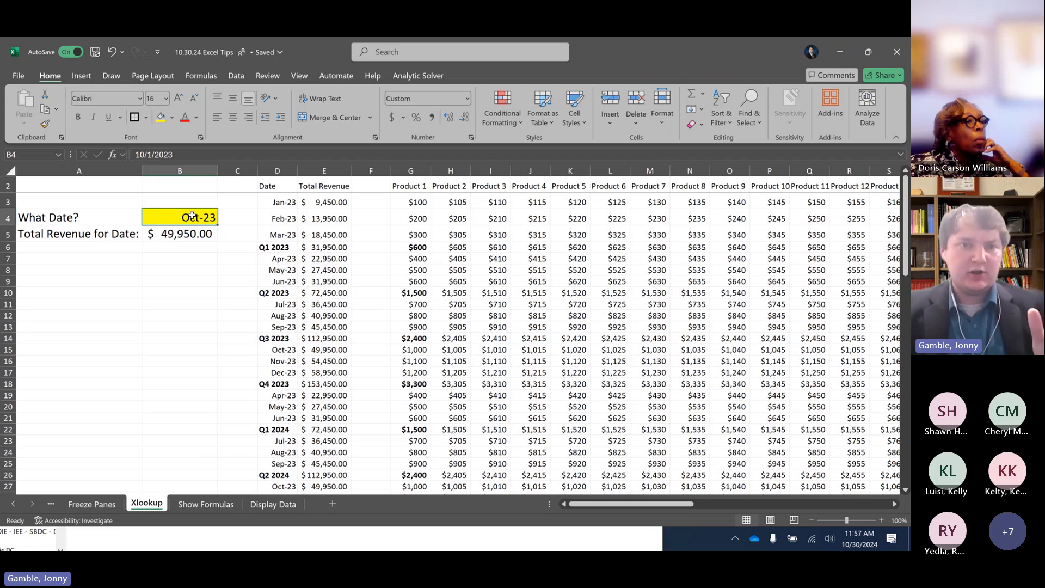
pyautogui.press('Down')
pyautogui.press('Up')
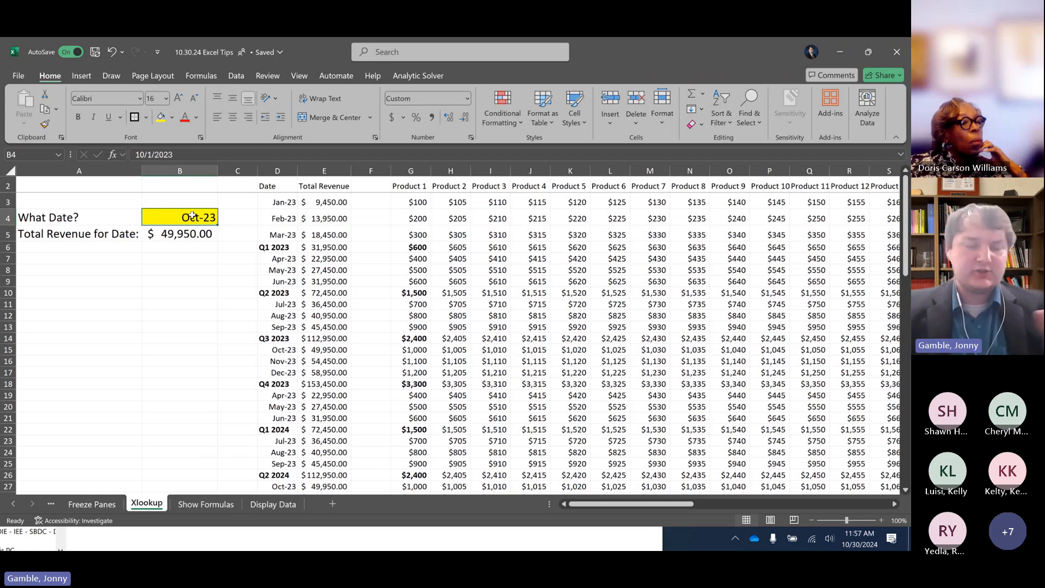
pyautogui.press('Down')
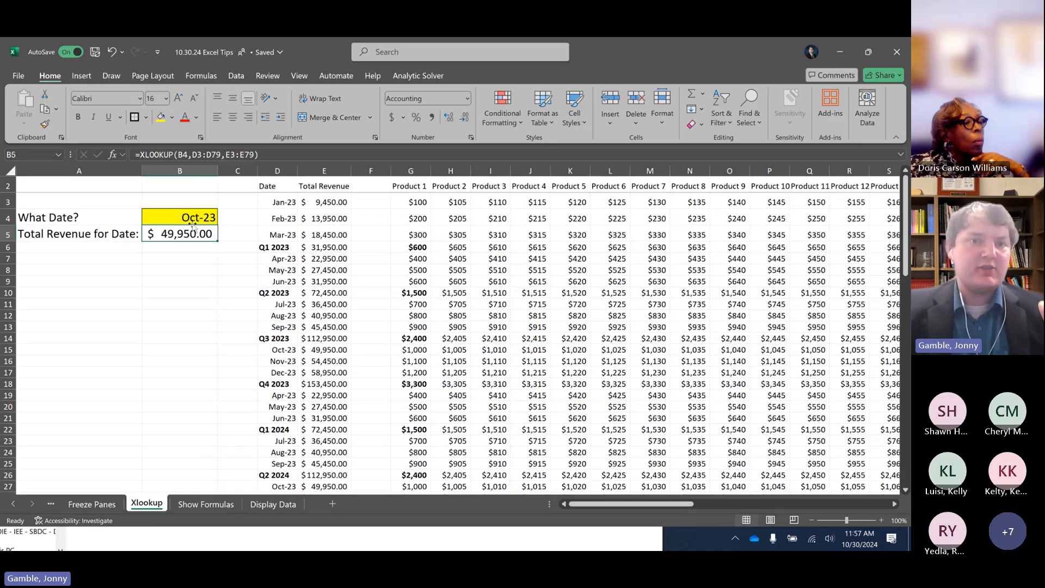
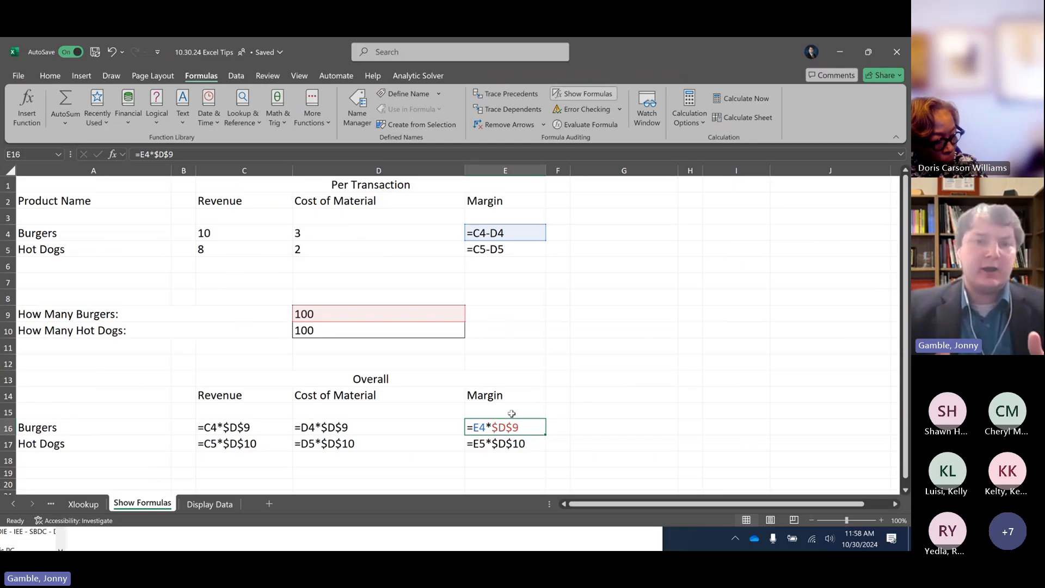
# Fill the burger and hot dog quantity cells D9:D10 and the per-transaction revenue and cost cells C4:D5 with yellow
pyautogui.press('Left')
pyautogui.press('Left')
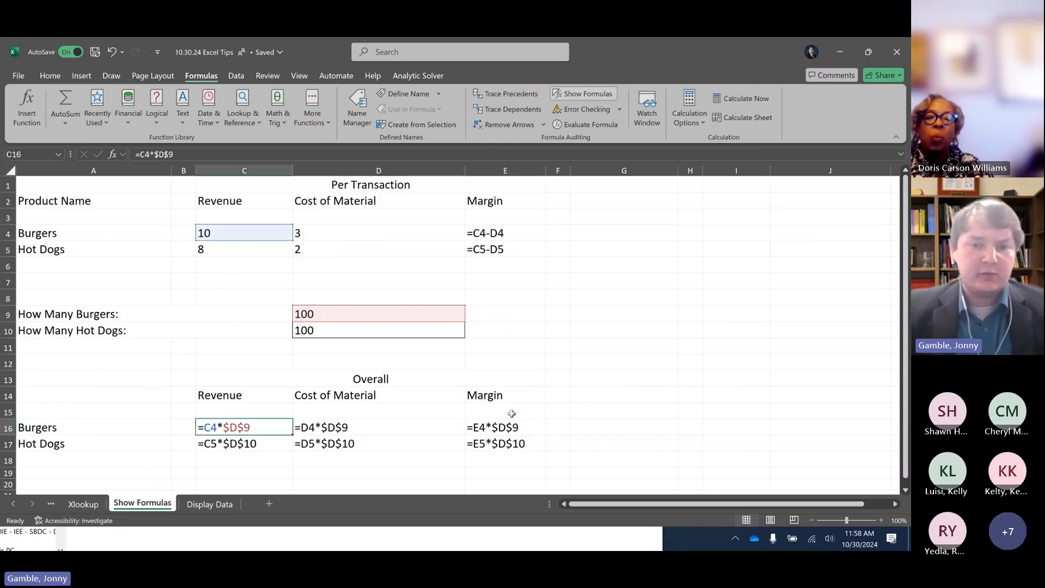
pyautogui.press('Right')
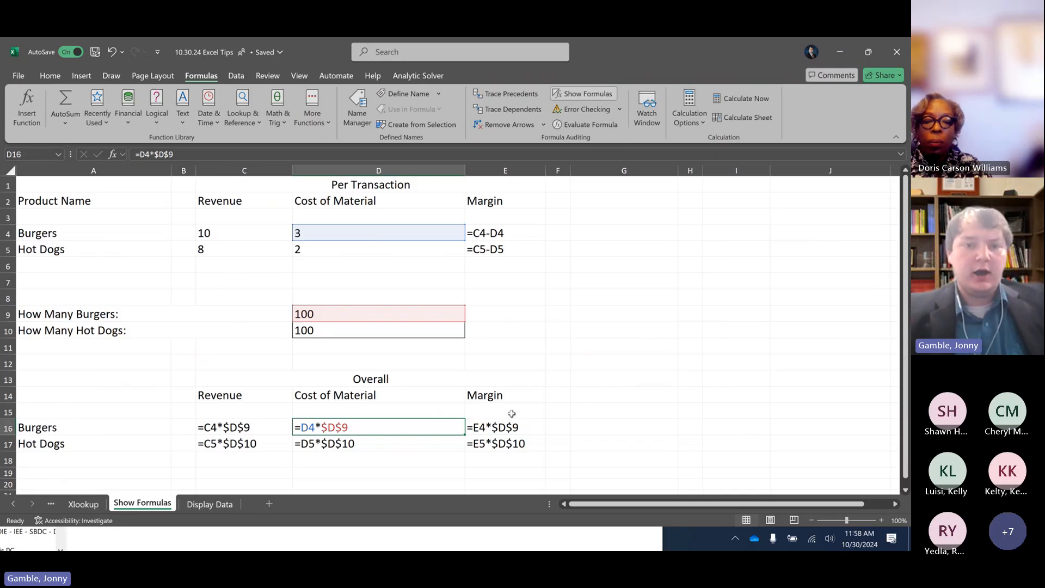
pyautogui.moveTo(329, 330); pyautogui.dragTo(329, 316)
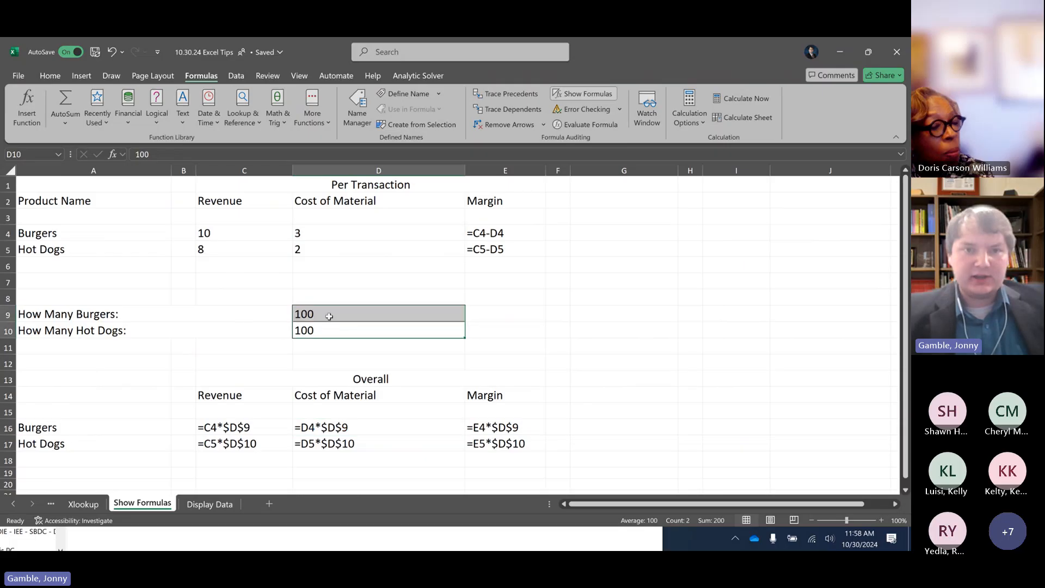
pyautogui.click(50, 76)
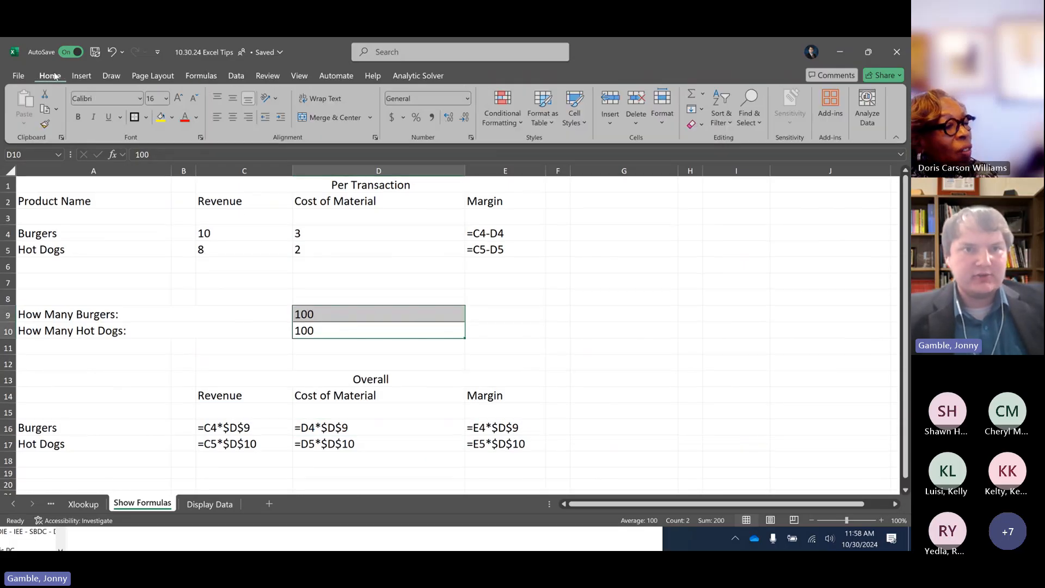
pyautogui.click(160, 116)
pyautogui.moveTo(244, 231); pyautogui.dragTo(299, 249)
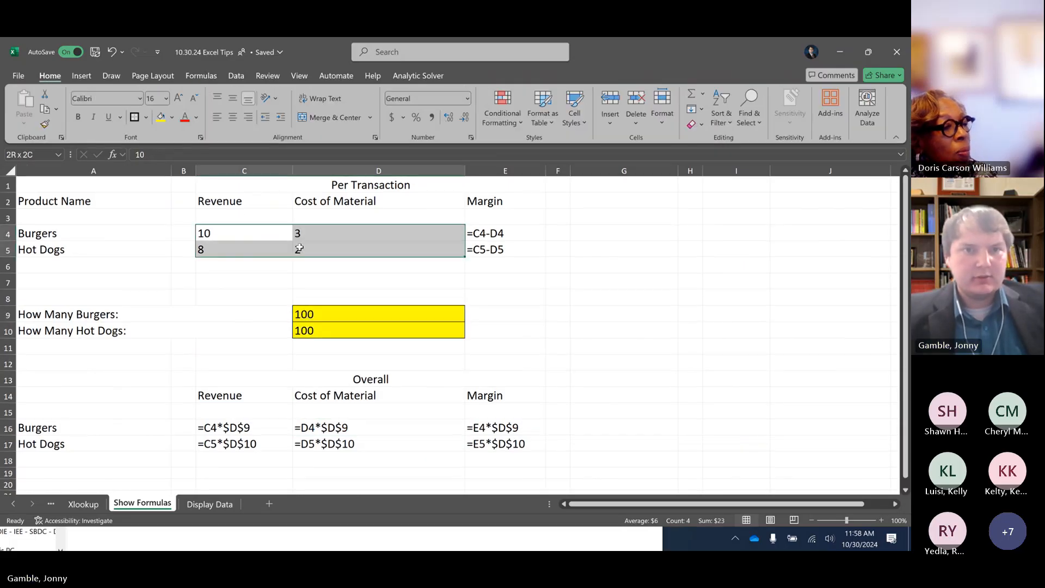
pyautogui.click(161, 117)
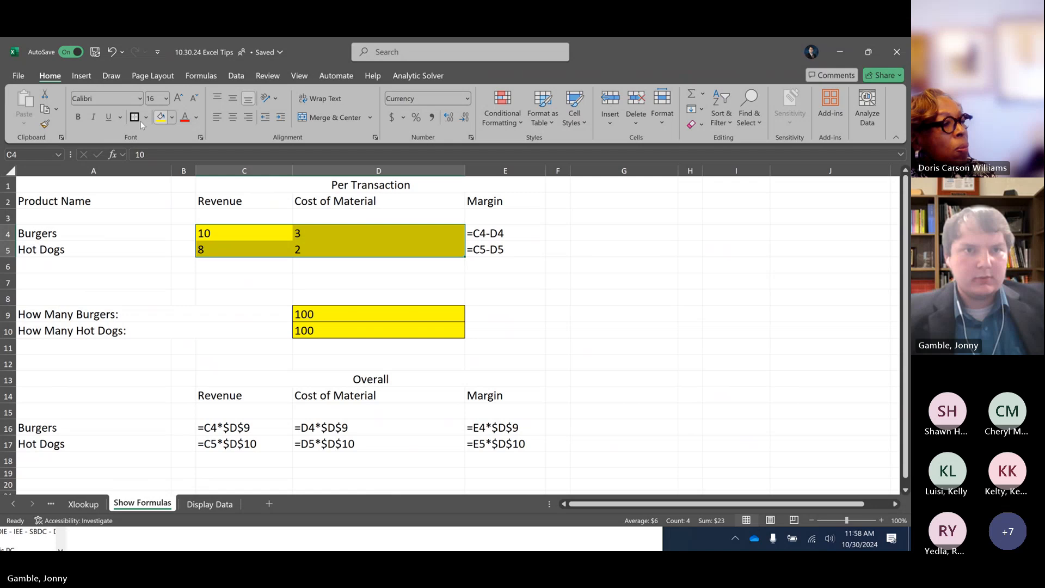
pyautogui.click(338, 297)
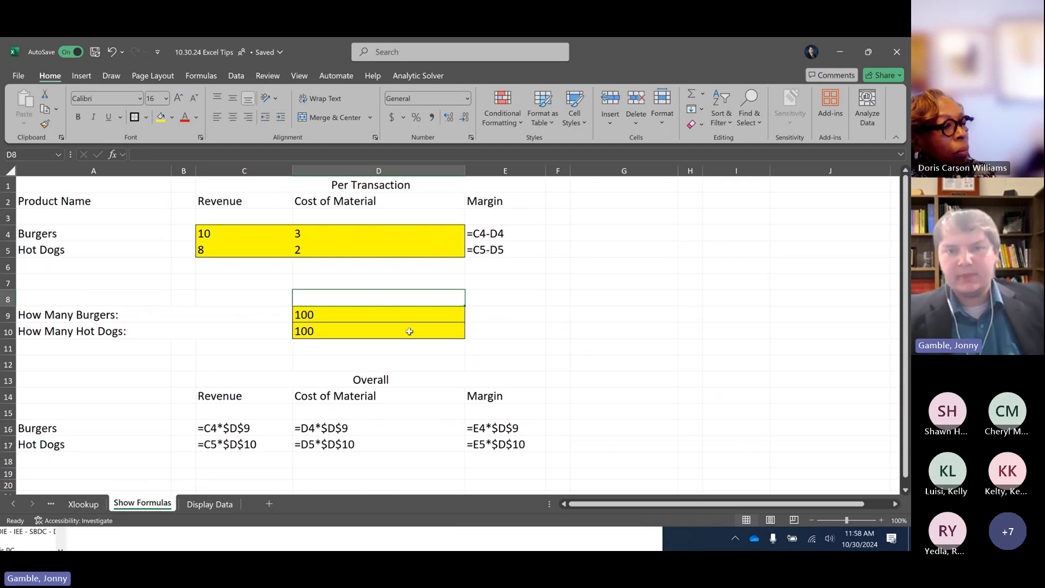
# Examine the cell references used by the overall margin formulas in E16 and E17 and the hot dog revenue formula in C17
pyautogui.click(410, 331)
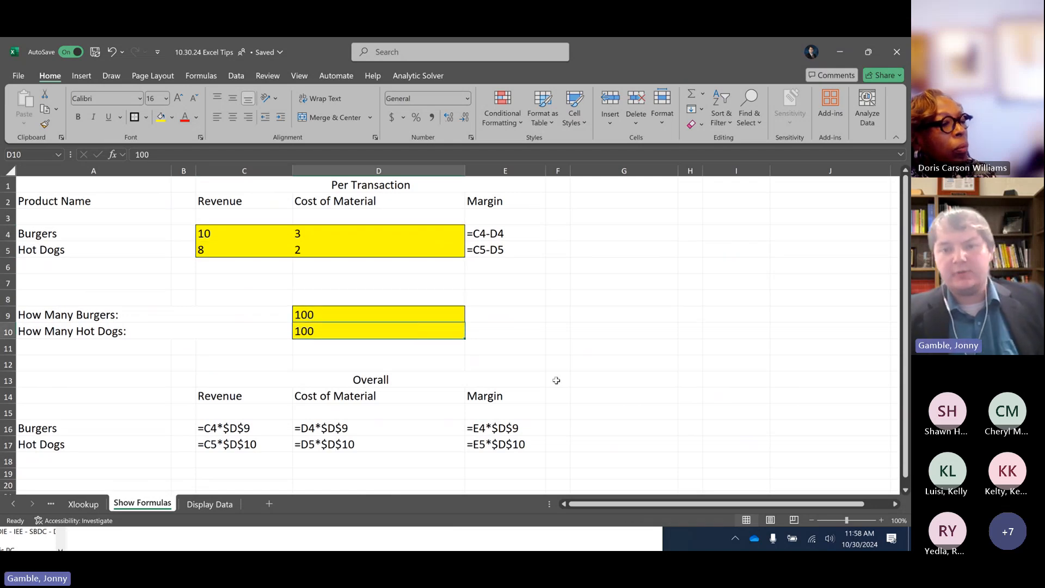
pyautogui.doubleClick(494, 427)
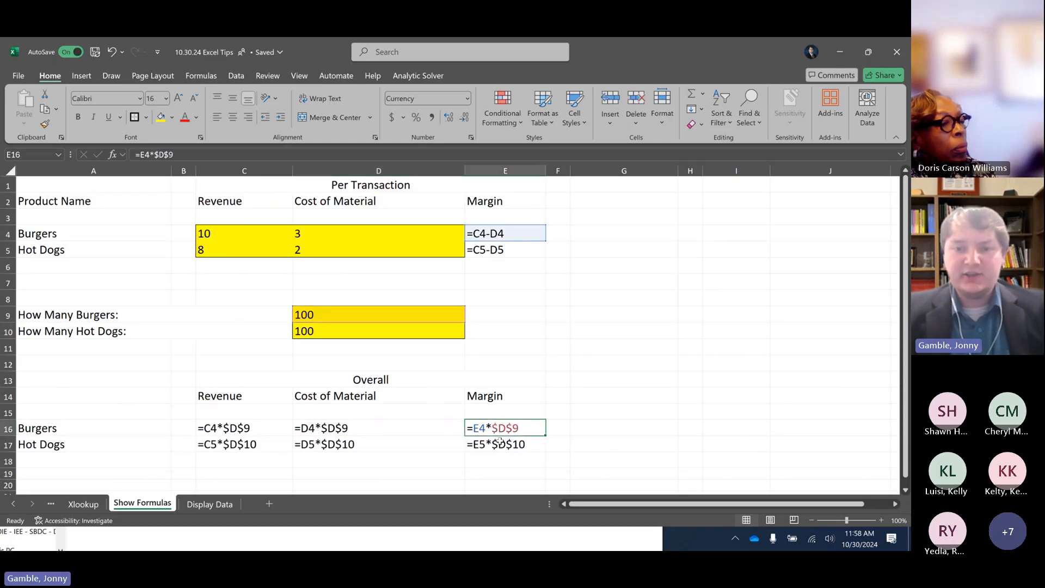
pyautogui.doubleClick(500, 442)
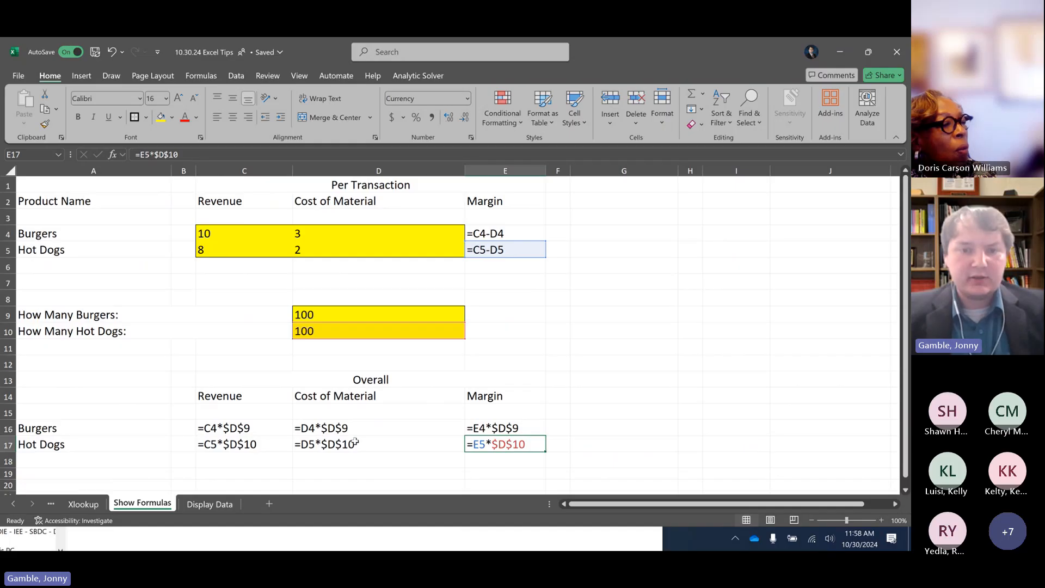
pyautogui.doubleClick(261, 443)
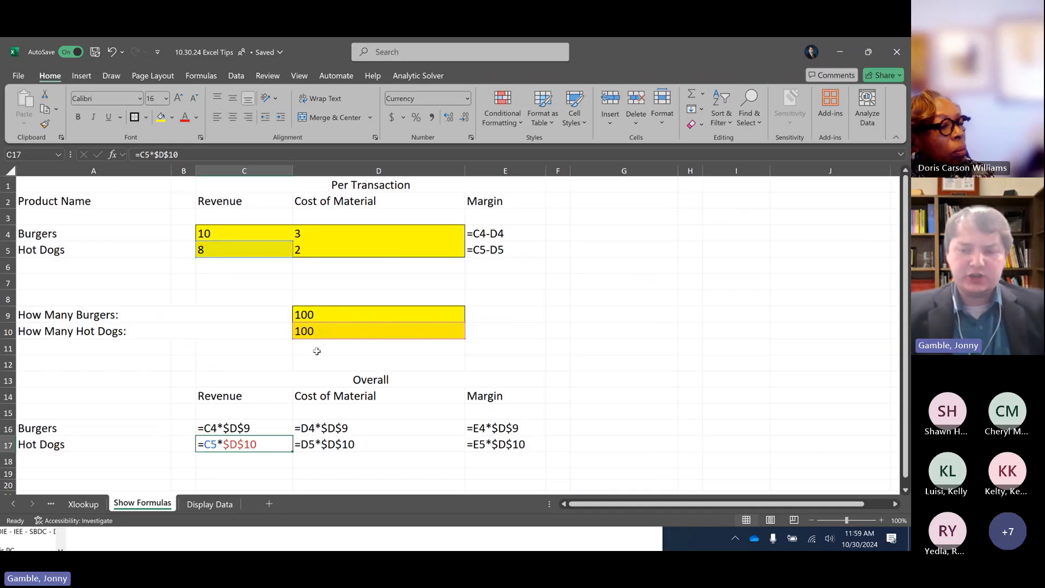
pyautogui.press('Escape')
# Set the number of hot dogs in D10 to 50
pyautogui.press('Up')
pyautogui.press('Up')
pyautogui.press('Up')
pyautogui.press('Up')
pyautogui.press('Up')
pyautogui.press('Up')
pyautogui.press('Up')
pyautogui.press('Right')
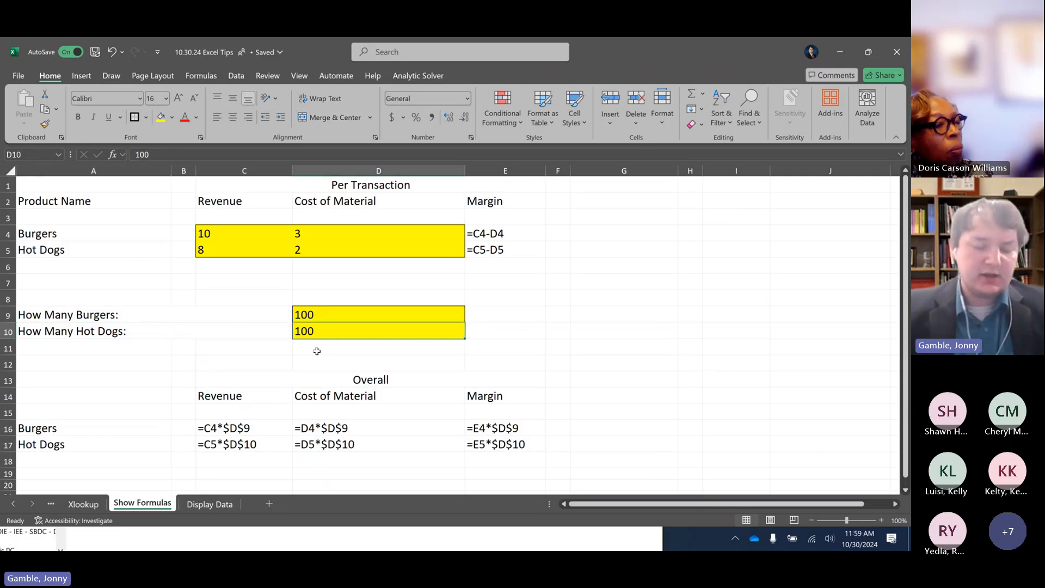
pyautogui.write('50')
pyautogui.press('Return')
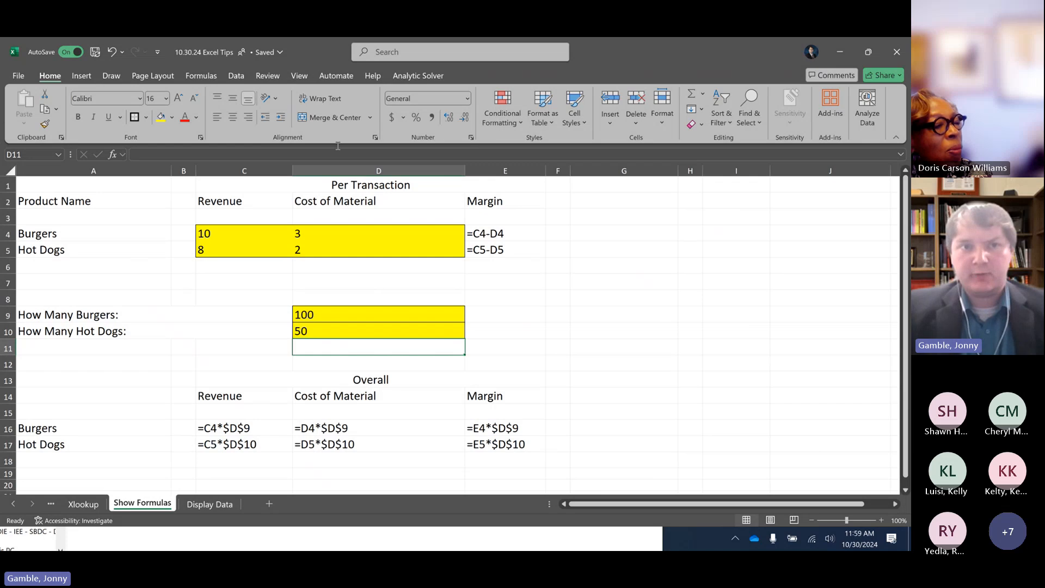
# Turn off Show Formulas so the sheet displays results, and set the number of hot dogs in D10 to 75
pyautogui.click(201, 75)
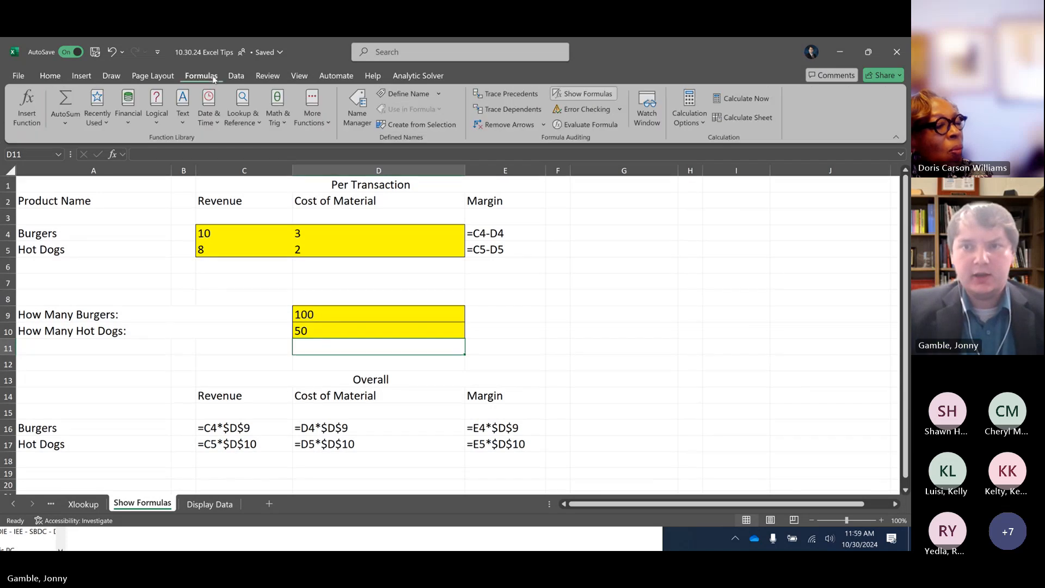
pyautogui.click(602, 94)
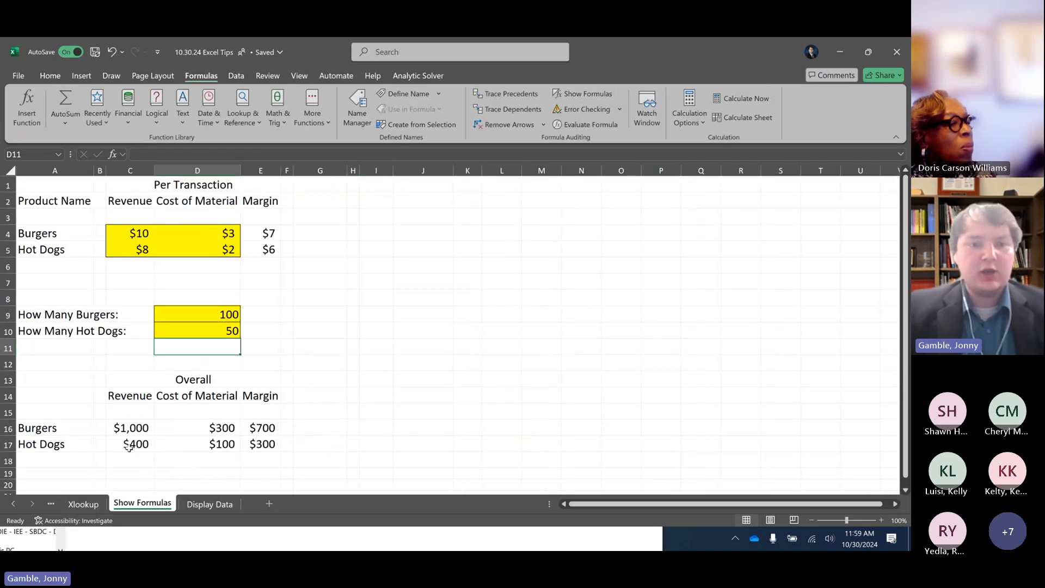
pyautogui.click(130, 448)
pyautogui.click(219, 331)
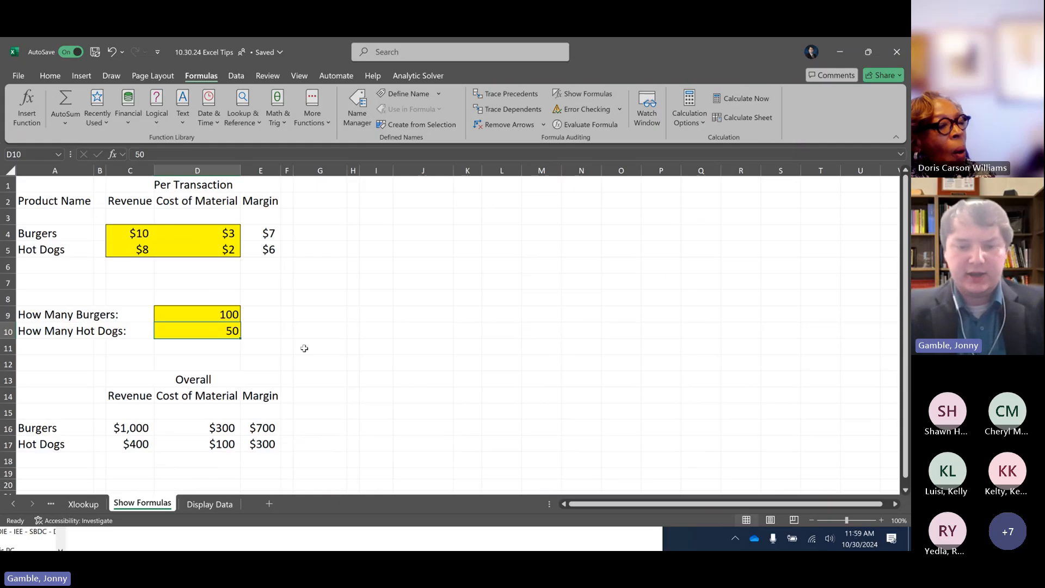
pyautogui.write('75')
pyautogui.press('Return')
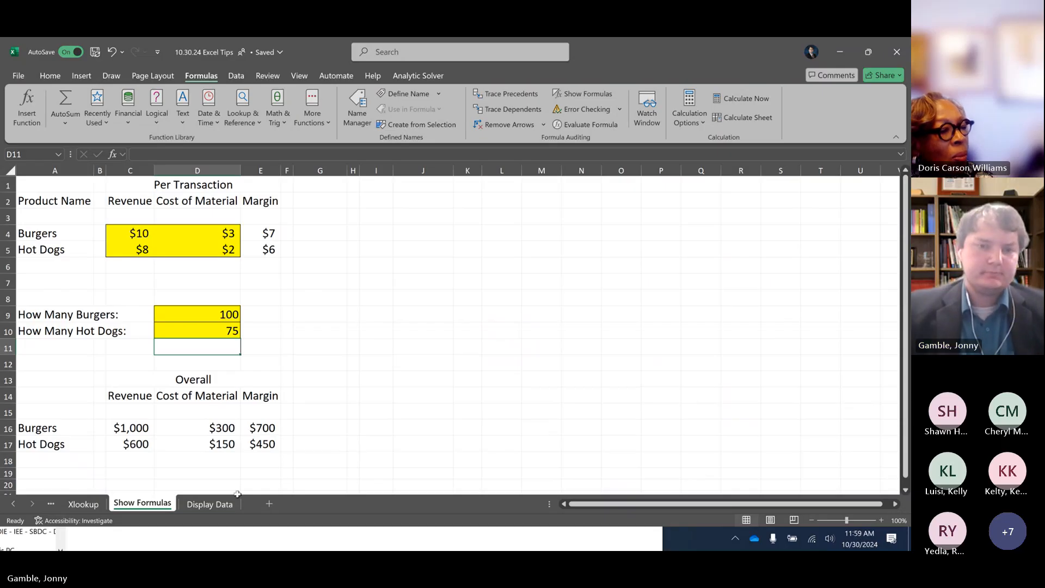
# Snap the workbook window beside the presentation slides and switch to the Display Data sheet
pyautogui.press('super+Right')
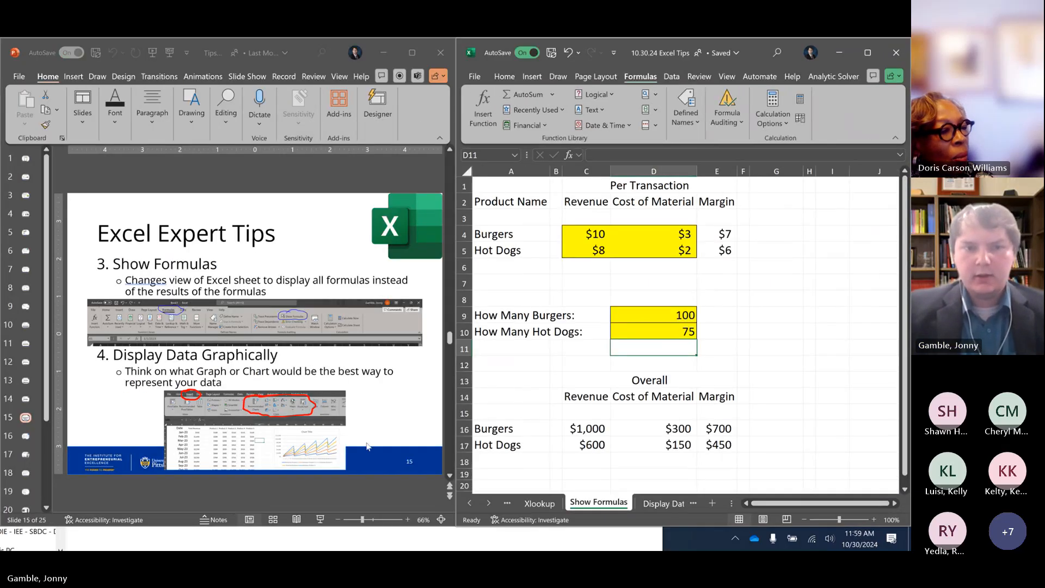
pyautogui.click(609, 398)
pyautogui.click(655, 506)
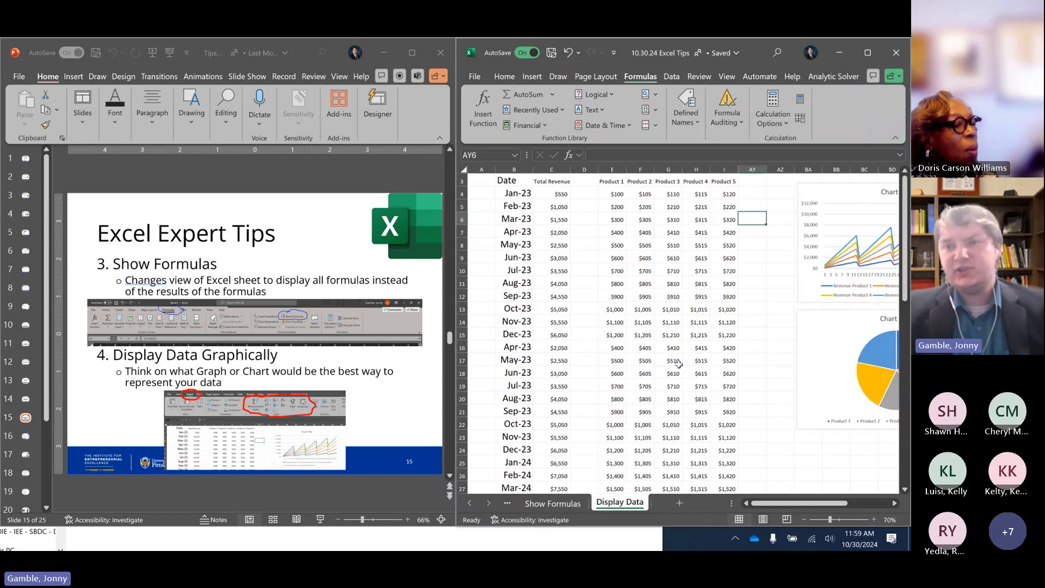
# Delete the existing line chart and pie chart from the Display Data sheet
pyautogui.click(819, 193)
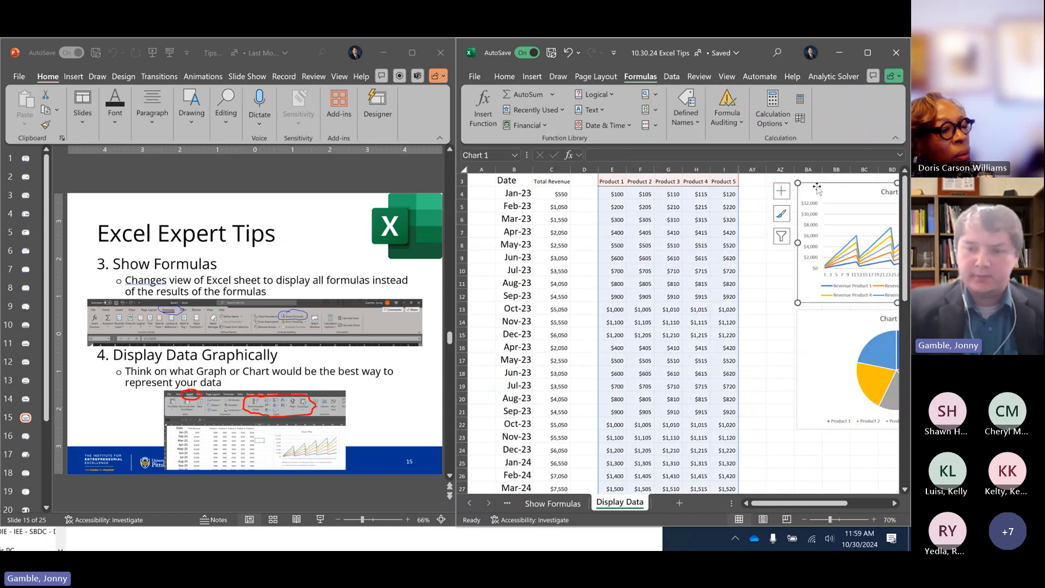
pyautogui.press('Delete')
pyautogui.click(834, 317)
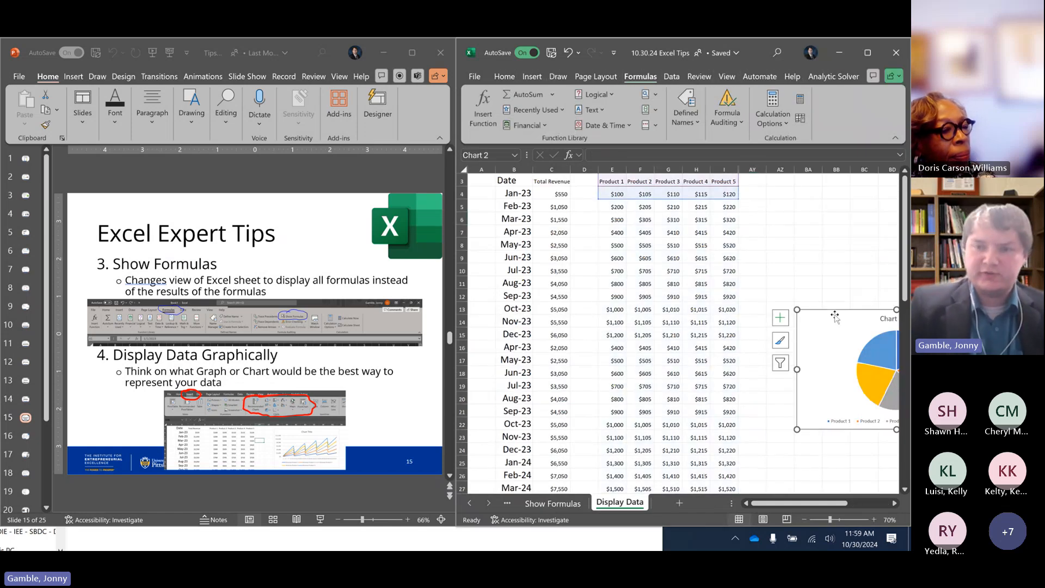
pyautogui.press('Delete')
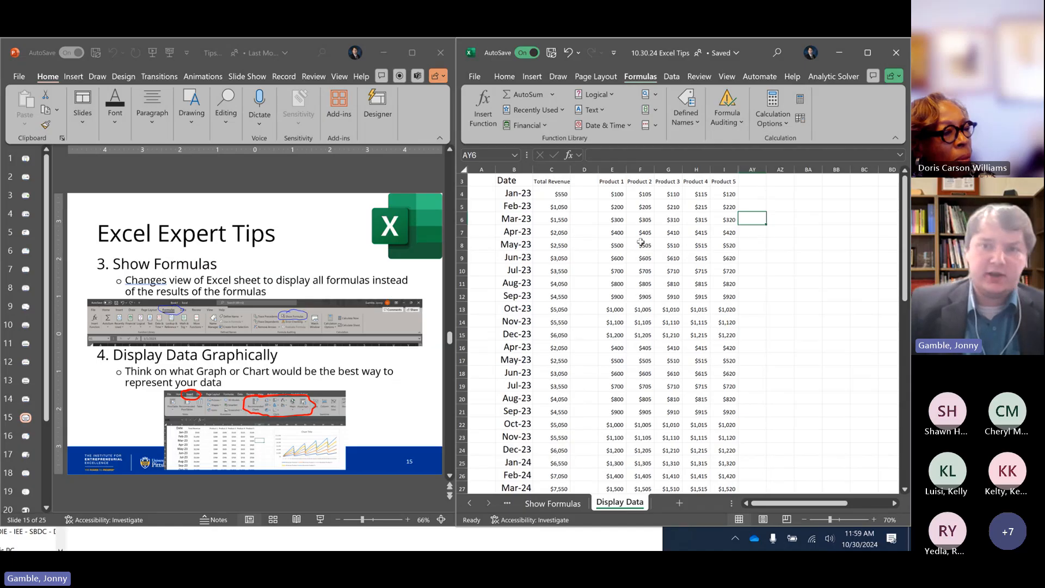
# Select the Product 1 to Product 5 revenue data including its headers, E3:I61
pyautogui.click(512, 185)
pyautogui.click(515, 194)
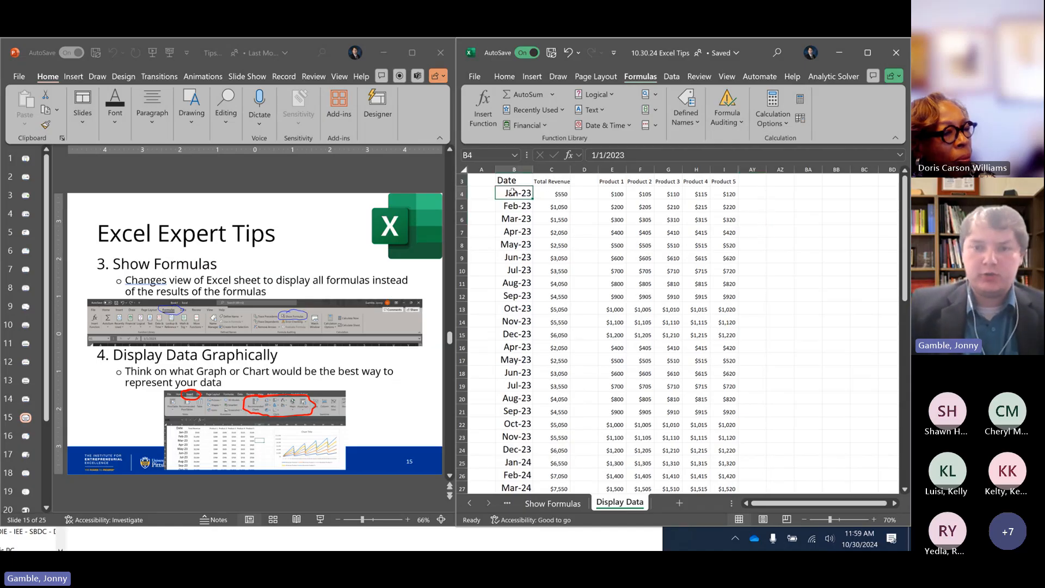
pyautogui.scroll(-11, 623, 373)
pyautogui.scroll(11, 622, 373)
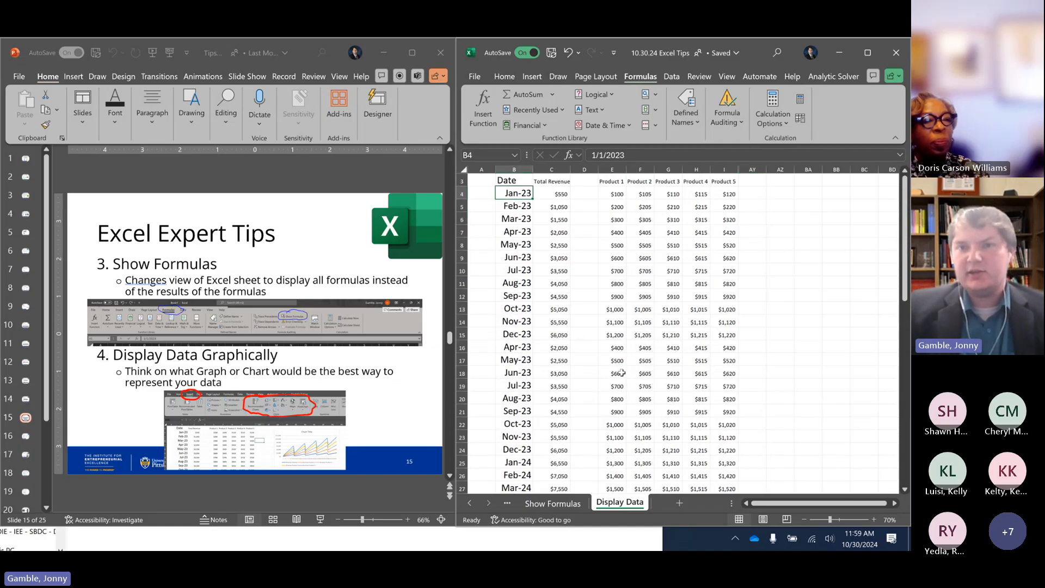
pyautogui.click(621, 192)
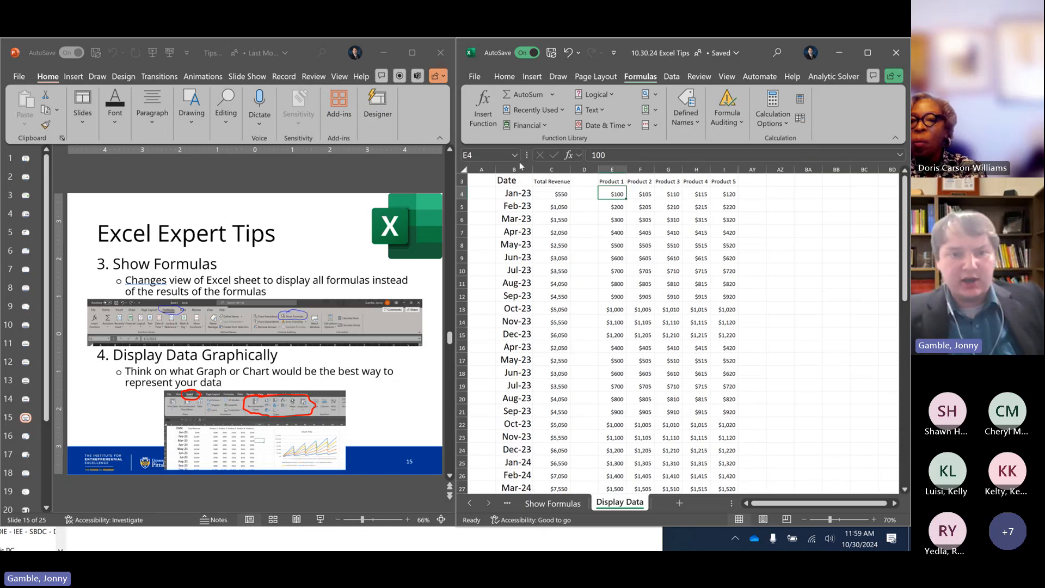
pyautogui.click(532, 77)
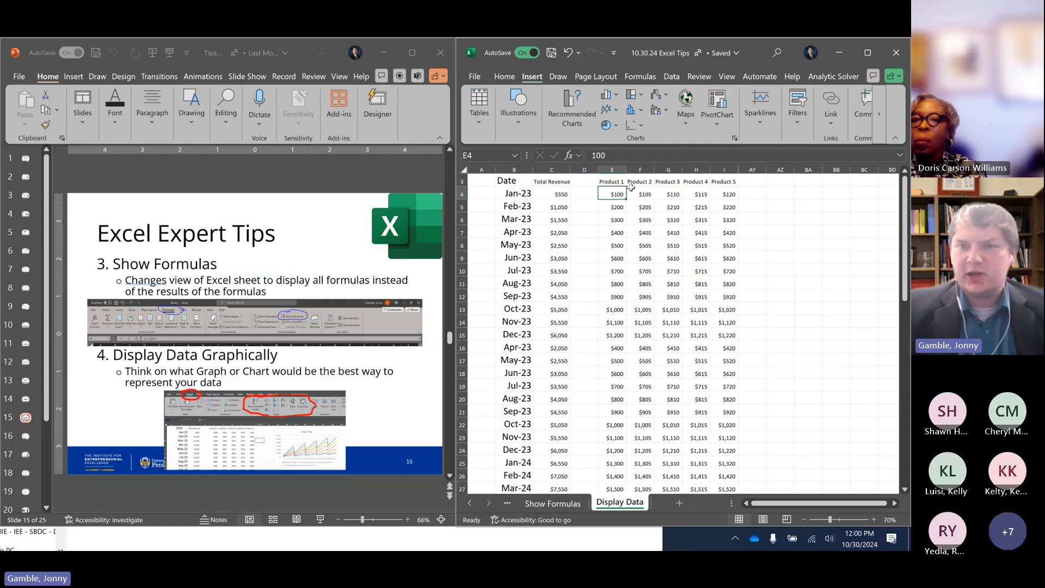
pyautogui.press('Right')
pyautogui.press('Right')
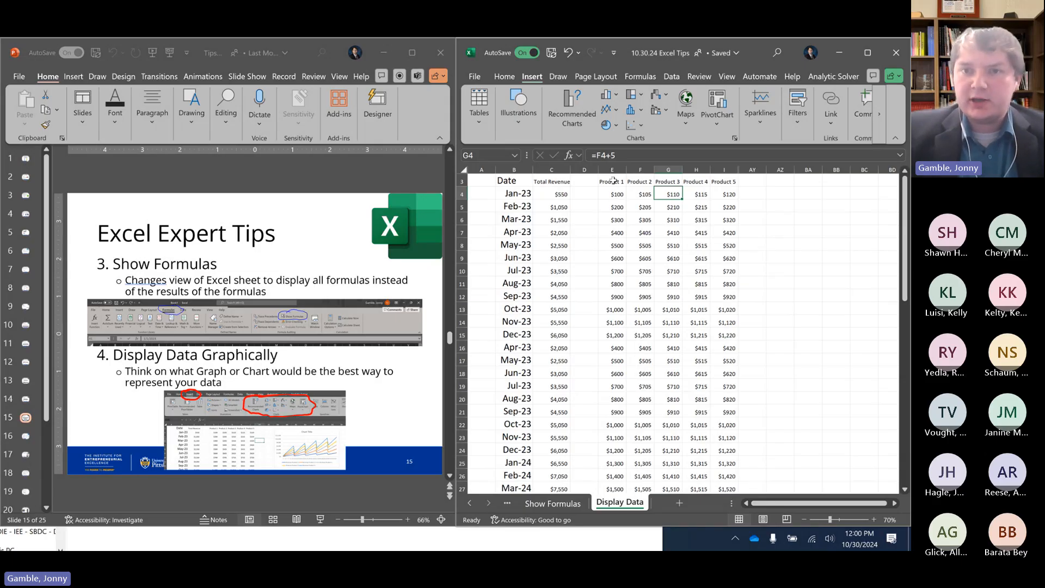
pyautogui.moveTo(613, 182); pyautogui.dragTo(730, 464)
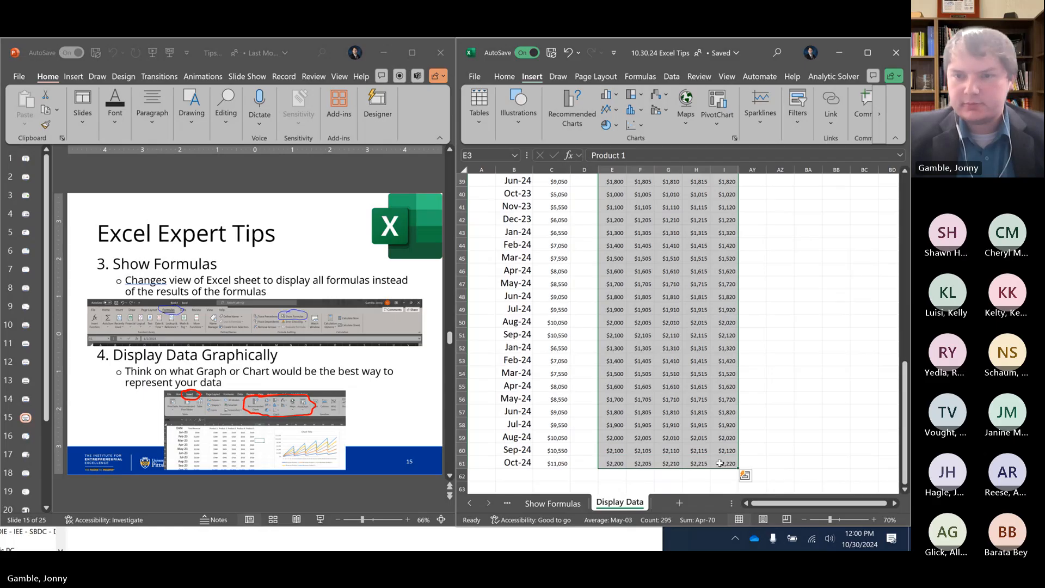
pyautogui.scroll(12, 721, 373)
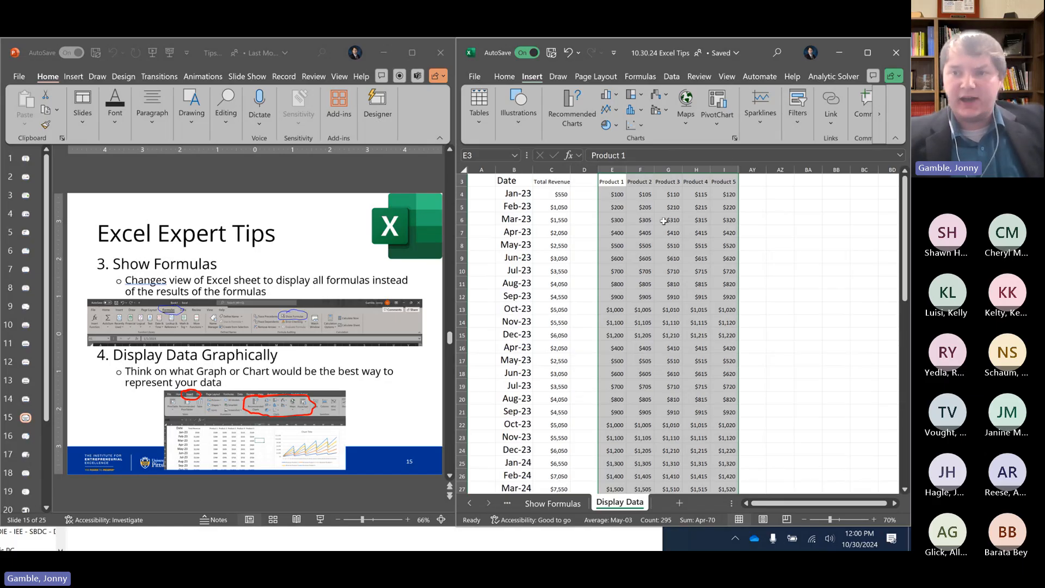
# Dismiss the line chart choices and maximize the workbook window
pyautogui.click(617, 111)
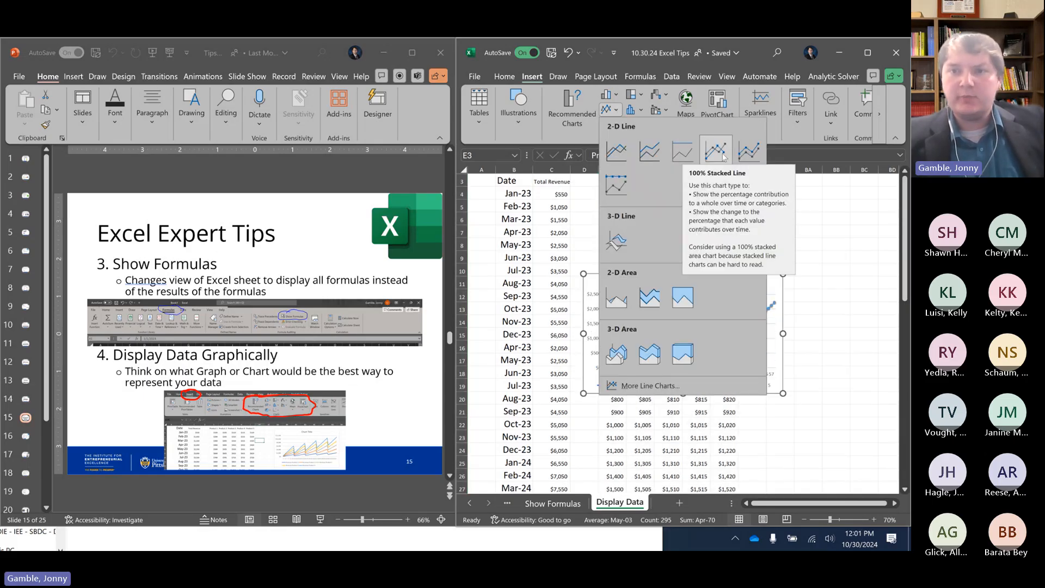
pyautogui.click(821, 311)
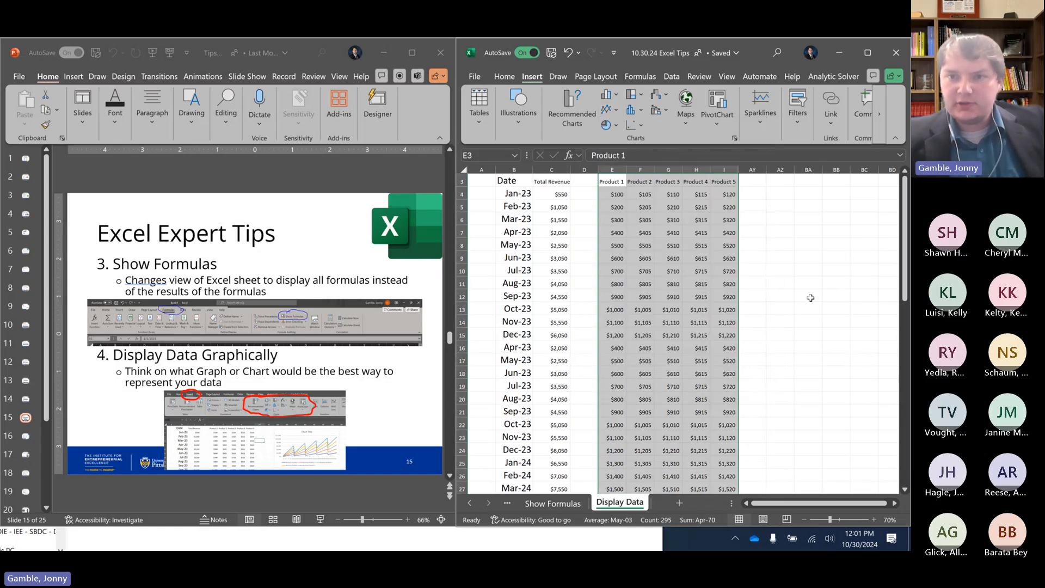
pyautogui.click(869, 52)
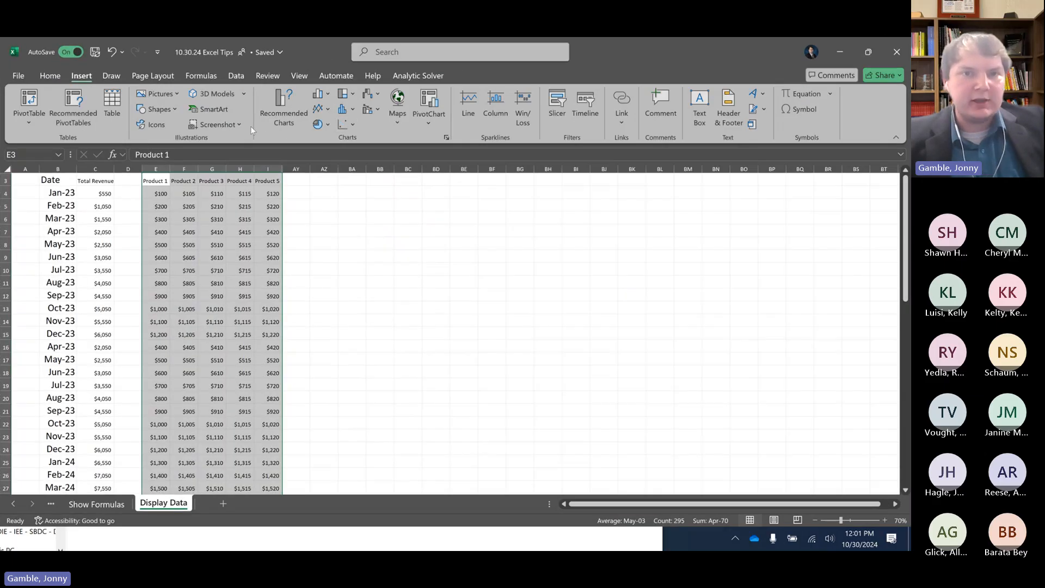
# Insert a 2-D line chart of the selected product data, move it away from the table, and delete it
pyautogui.click(322, 111)
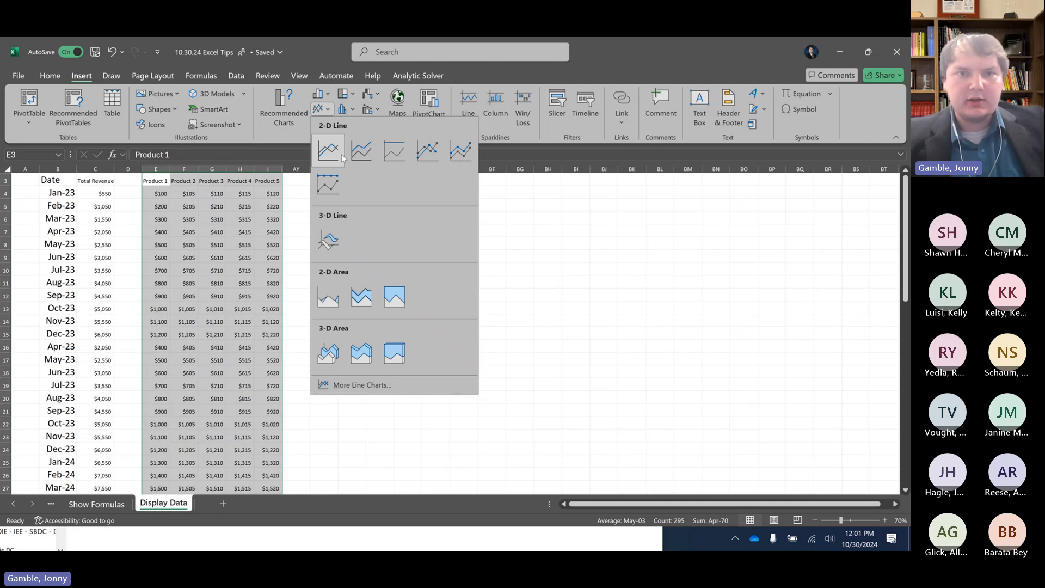
pyautogui.click(329, 150)
pyautogui.moveTo(485, 287); pyautogui.dragTo(694, 251)
pyautogui.press('Delete')
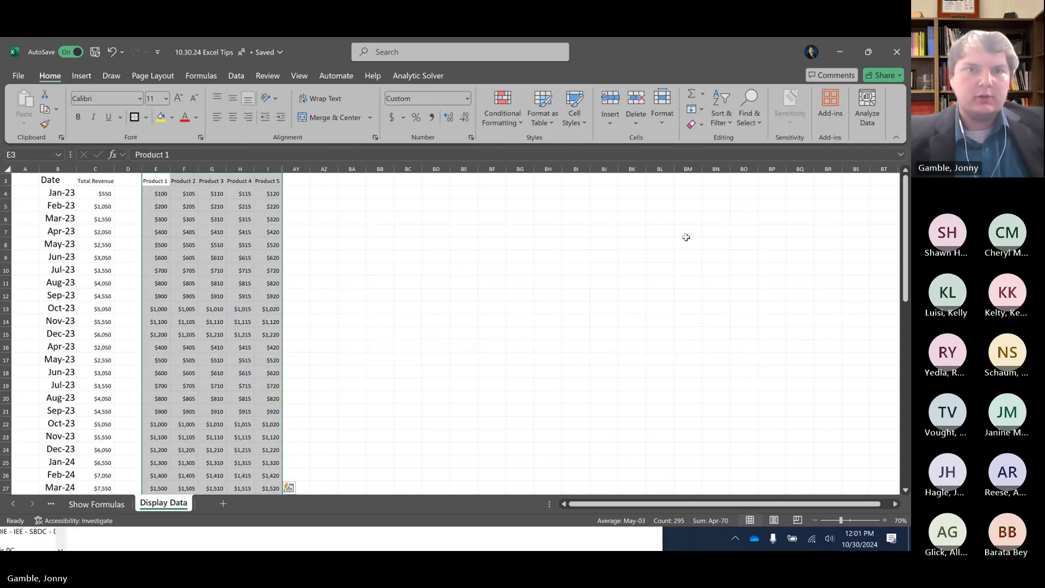
# Insert a 2-D stacked line chart of the selected product data, move it up beside the table's first rows, and enlarge it
pyautogui.click(80, 74)
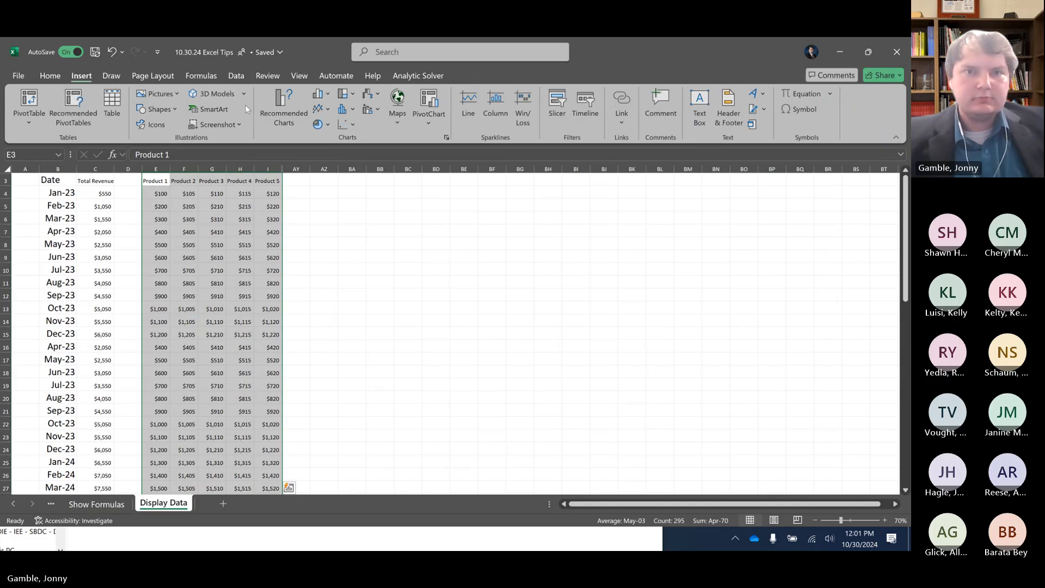
pyautogui.click(323, 110)
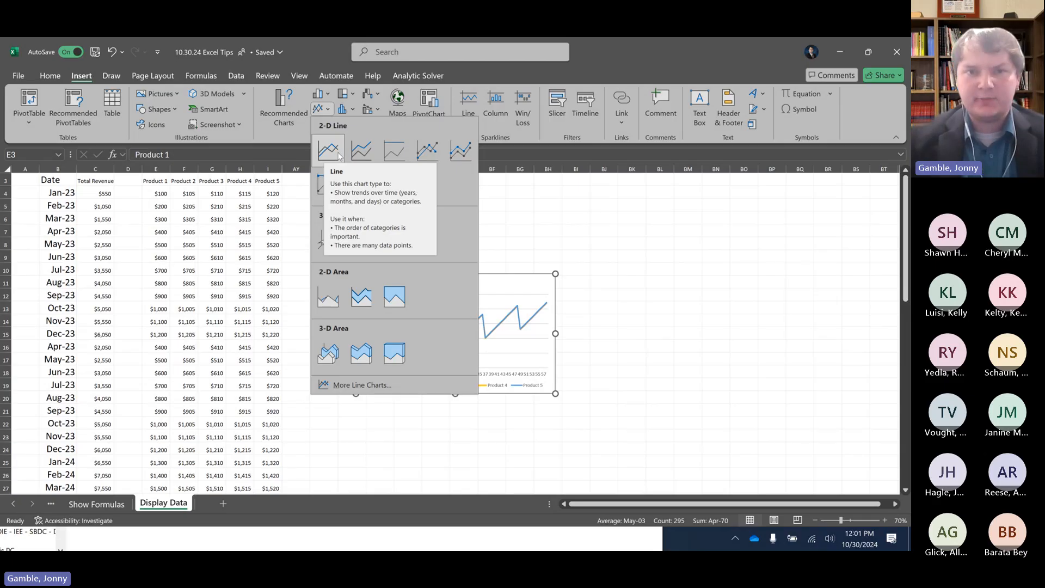
pyautogui.click(368, 151)
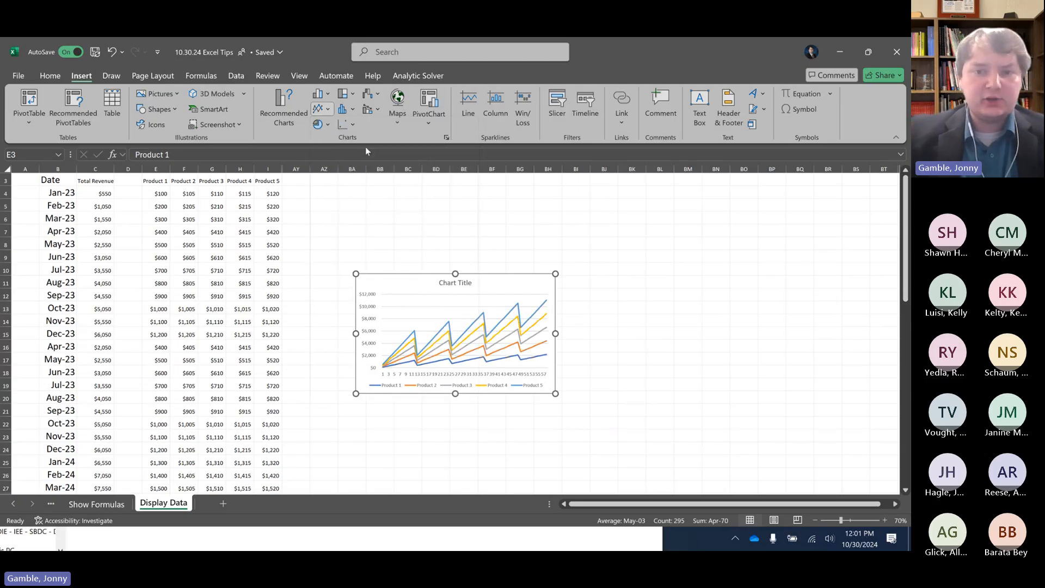
pyautogui.click(403, 359)
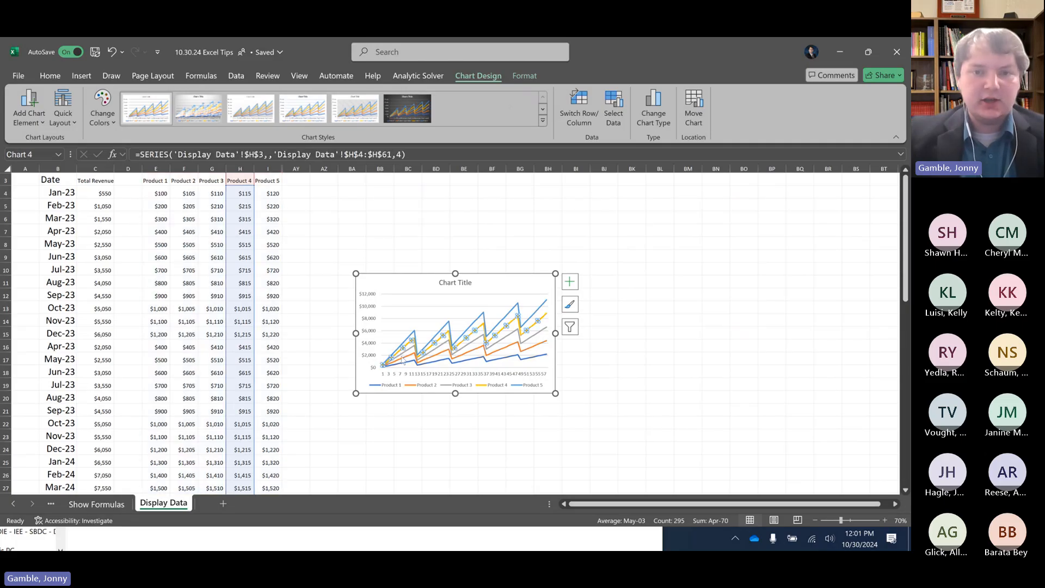
pyautogui.click(404, 357)
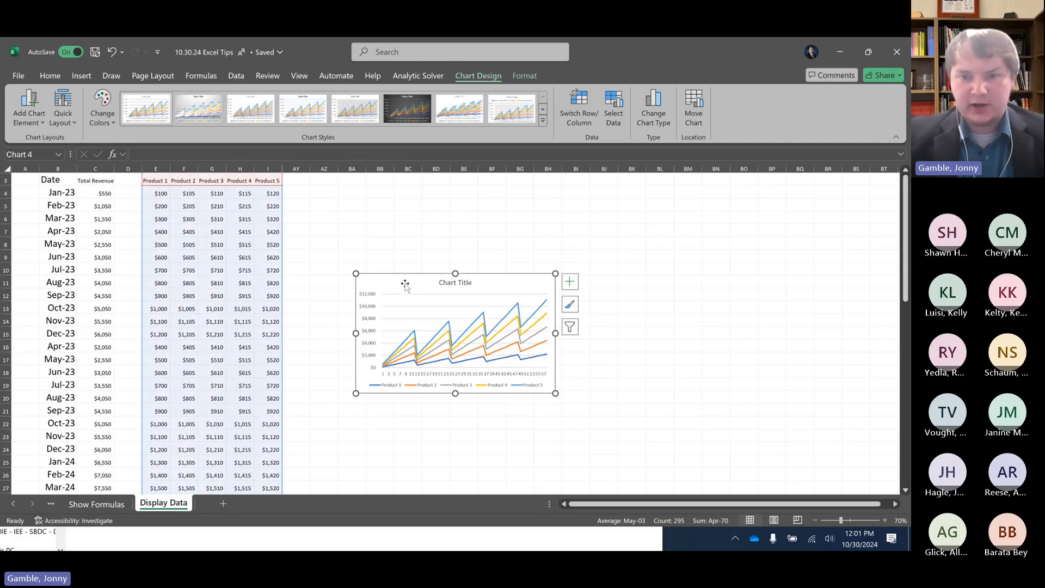
pyautogui.moveTo(405, 283); pyautogui.dragTo(391, 205)
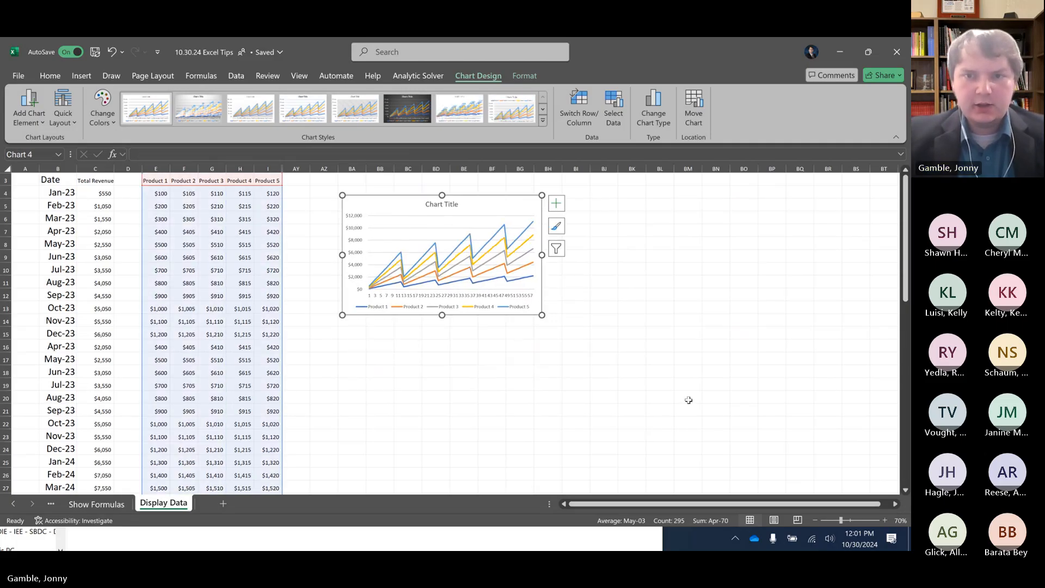
pyautogui.moveTo(541, 315); pyautogui.dragTo(673, 393)
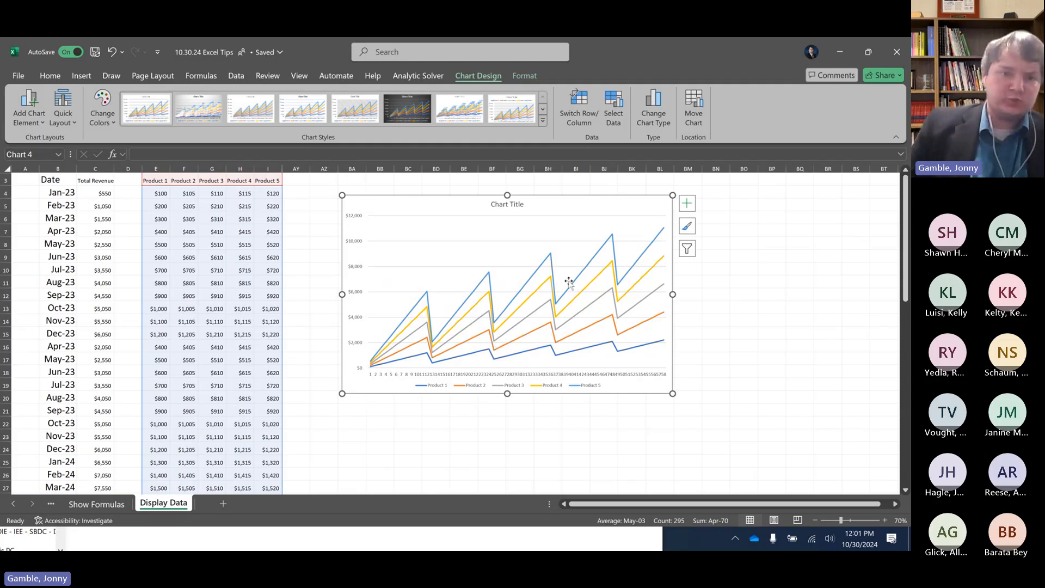
# Check the first Product 1 and Product 2 values behind the stacked line chart, and delete the chart
pyautogui.click(181, 196)
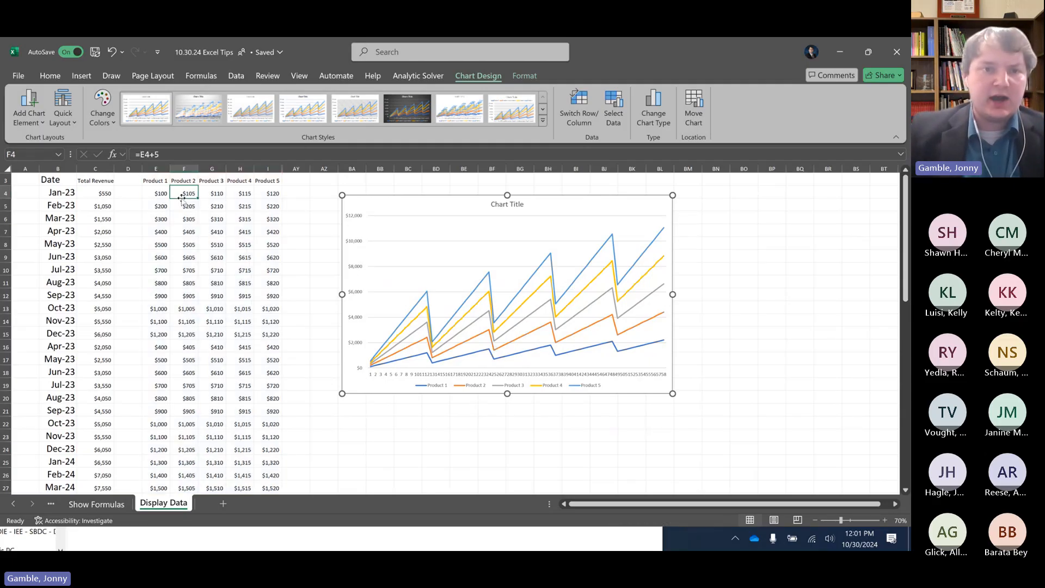
pyautogui.click(167, 190)
pyautogui.press('Down')
pyautogui.press('Down')
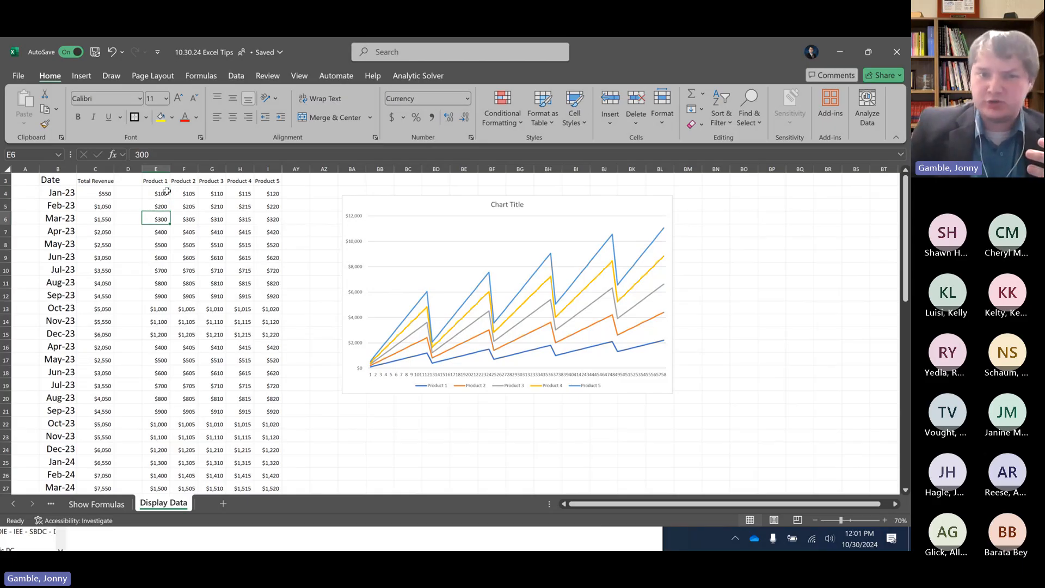
pyautogui.click(428, 205)
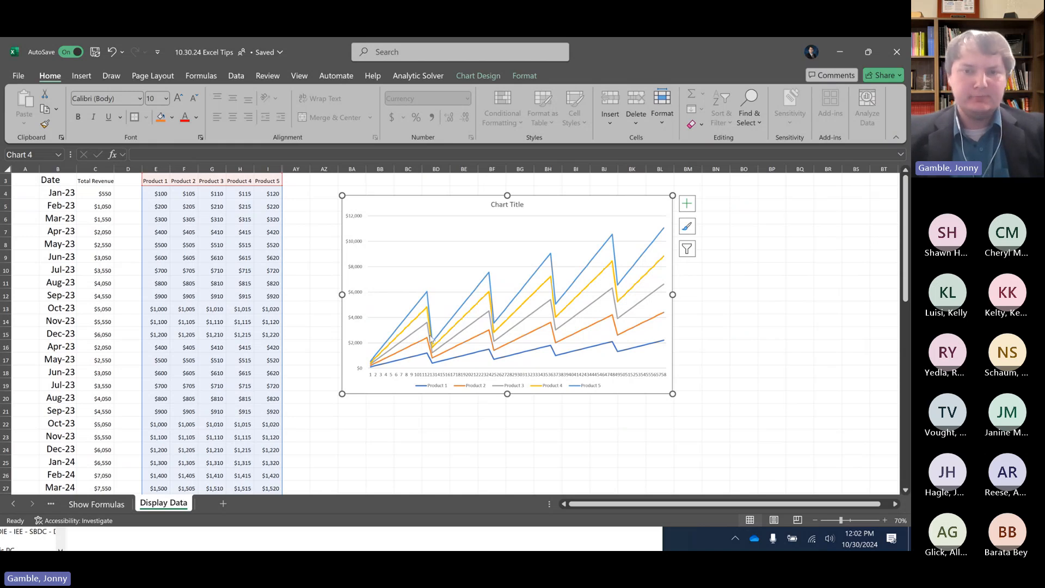
pyautogui.moveTo(432, 340)
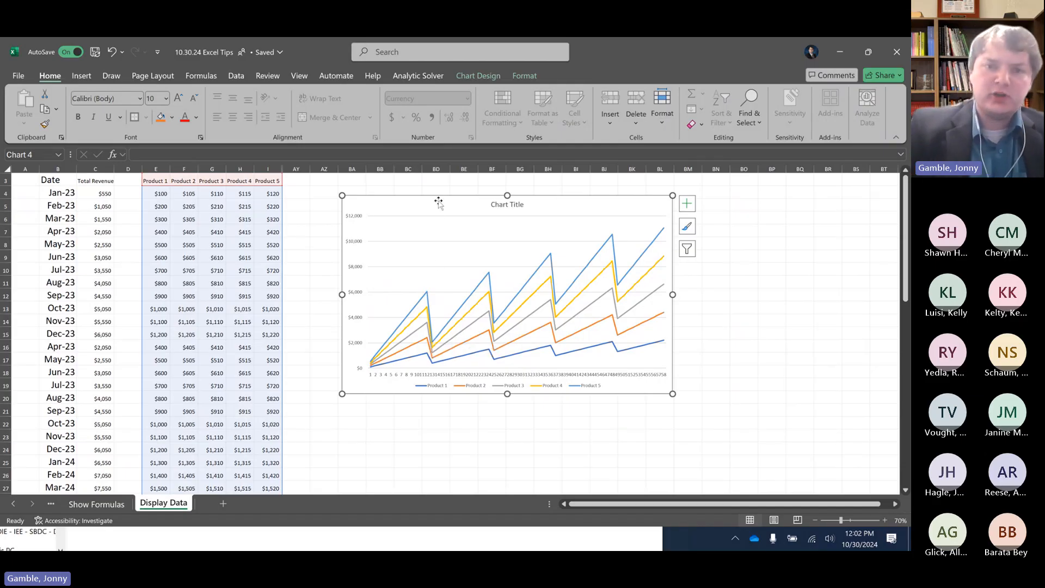
pyautogui.press('Delete')
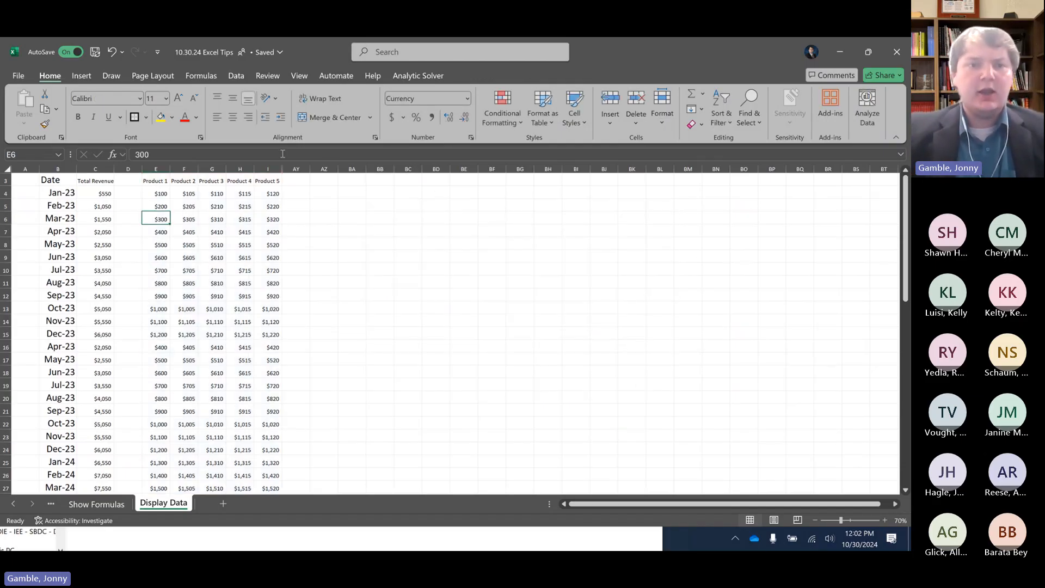
# Insert a 2-D pie chart of the Jan-23 revenue for Product 1 to Product 5, E3:I4, and move it up slightly
pyautogui.click(271, 206)
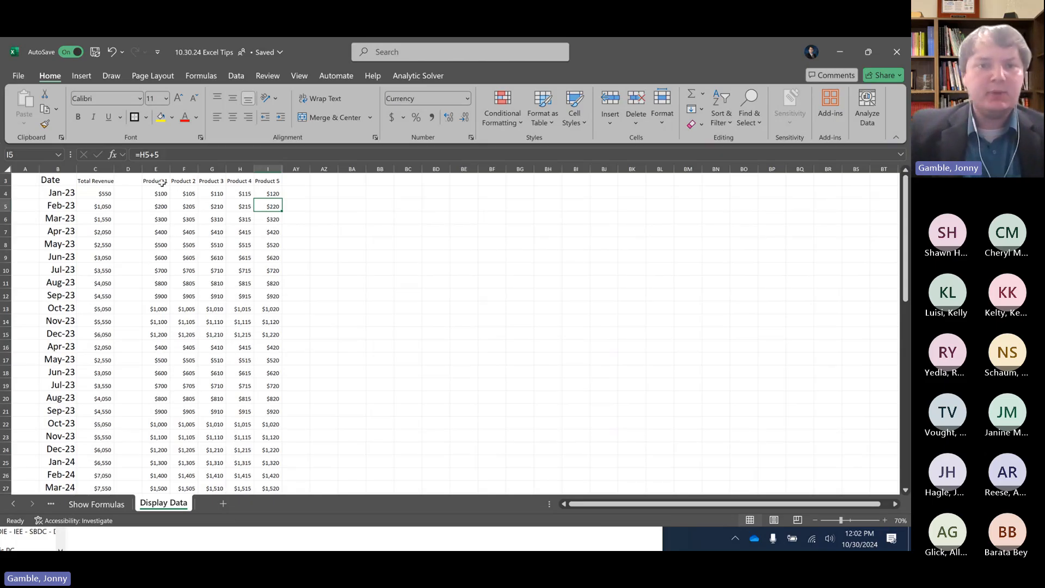
pyautogui.moveTo(157, 182); pyautogui.dragTo(274, 194)
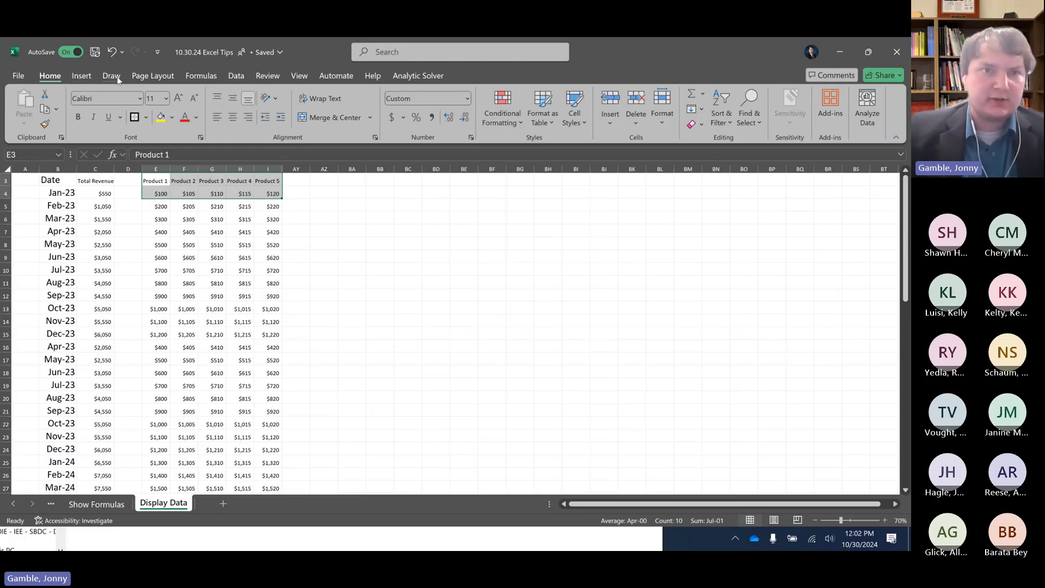
pyautogui.click(82, 77)
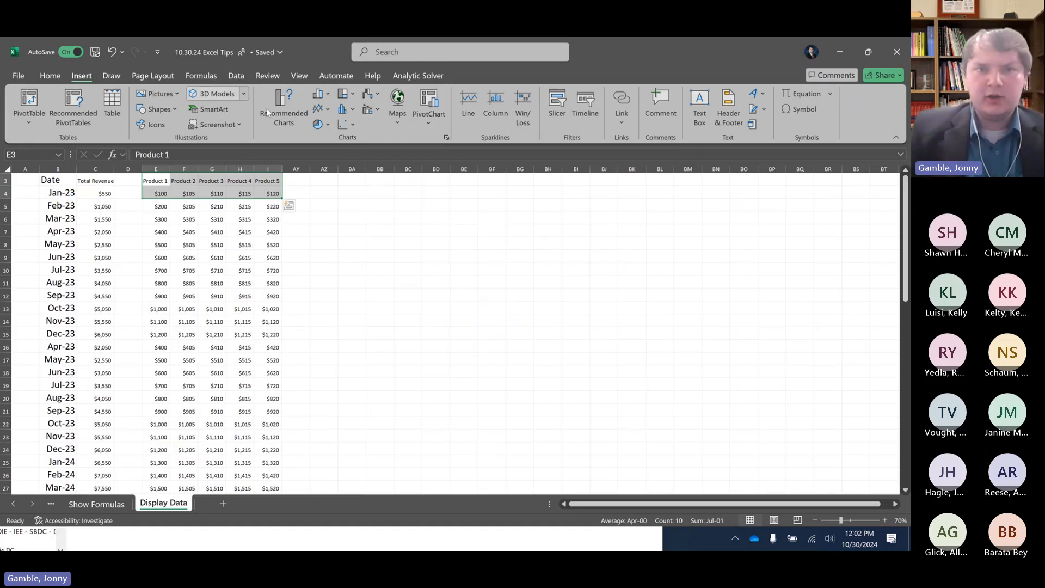
pyautogui.click(330, 125)
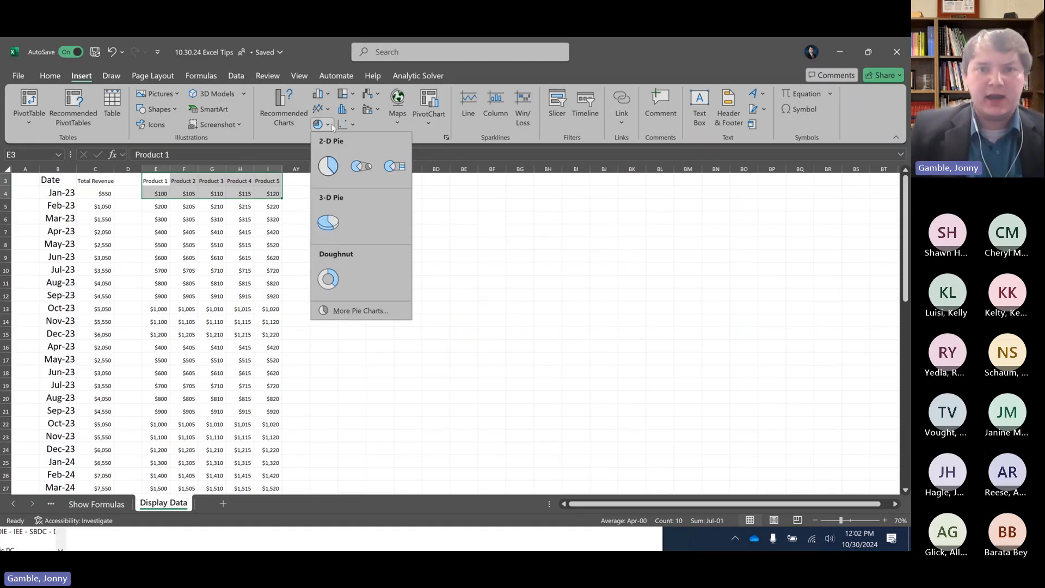
pyautogui.click(326, 162)
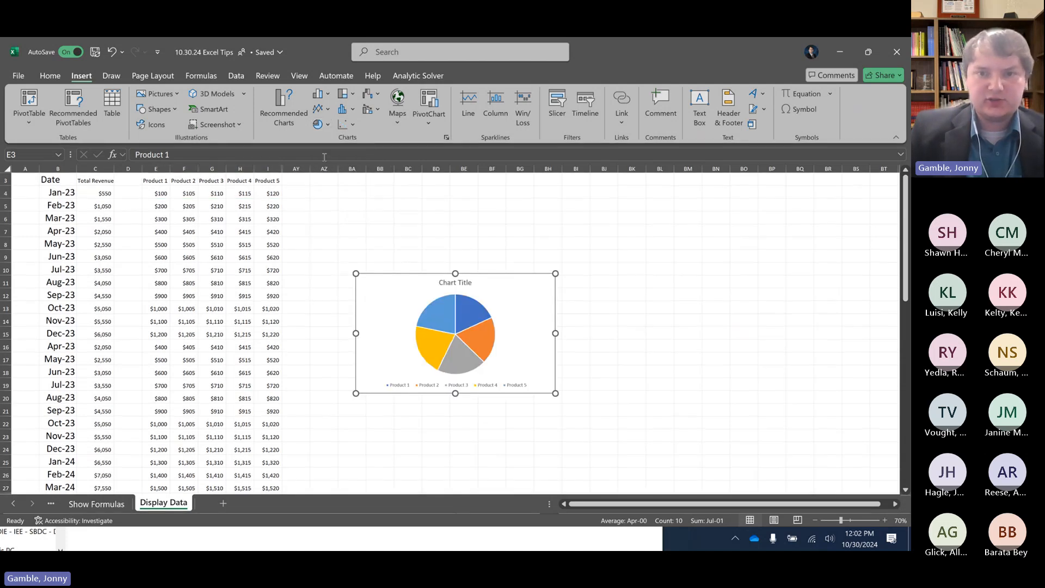
pyautogui.moveTo(518, 315); pyautogui.dragTo(509, 261)
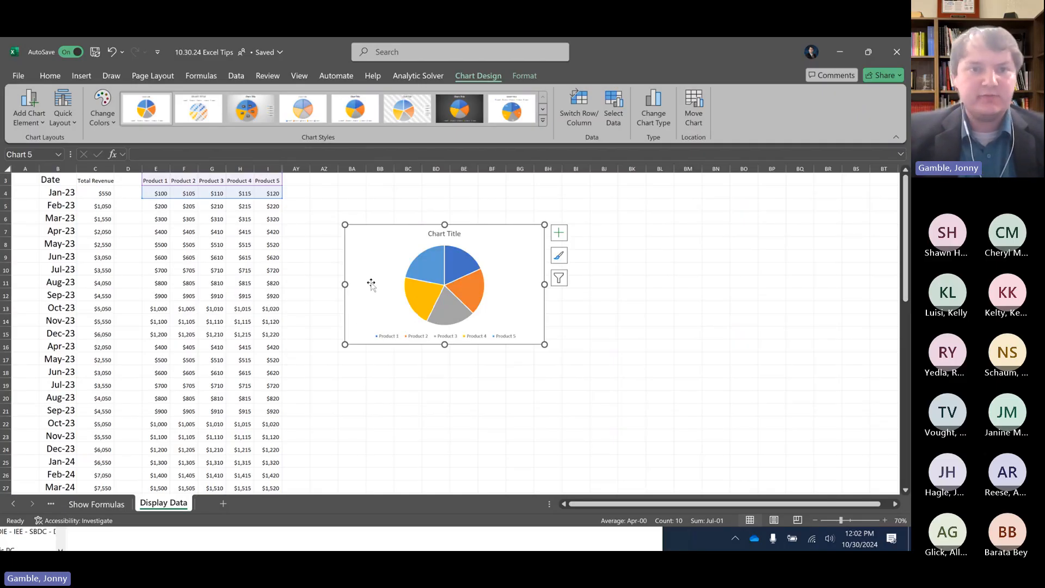
# Set the Jan-23 revenue of Product 1 in E4 to 1000 and check the pie chart
pyautogui.click(162, 192)
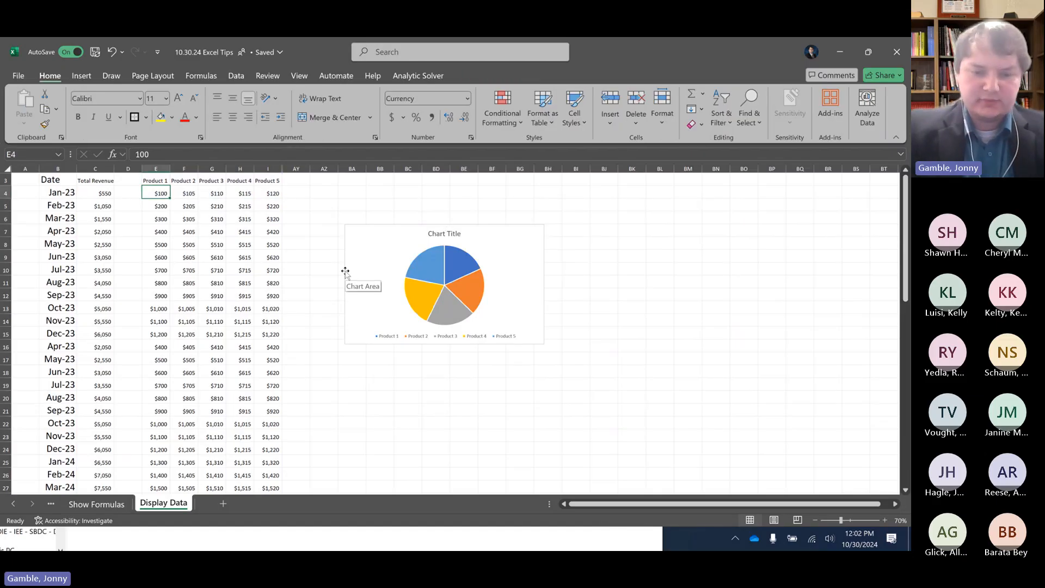
pyautogui.write('1000')
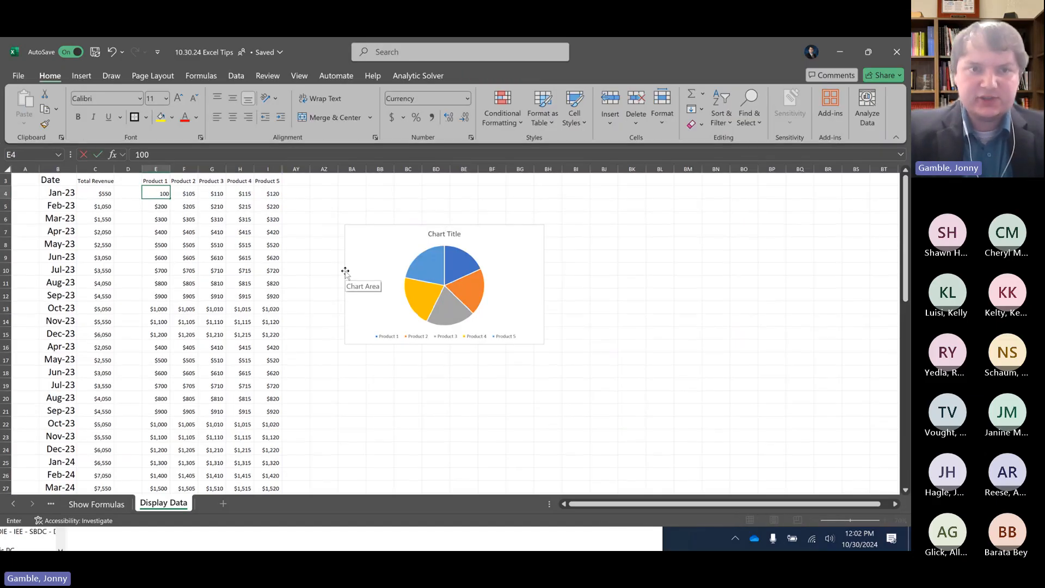
pyautogui.press('Return')
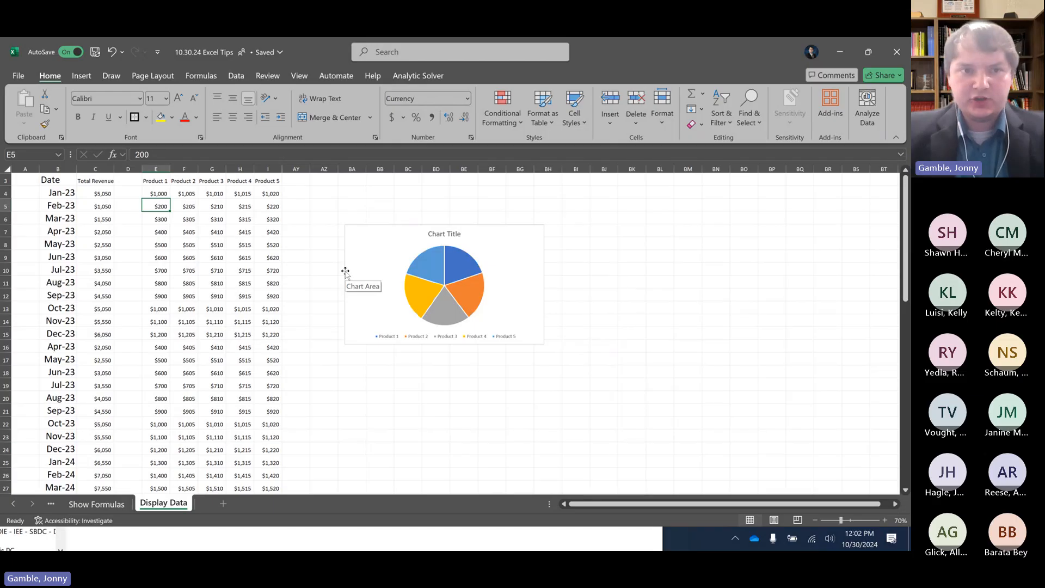
pyautogui.press('Up')
pyautogui.click(496, 272)
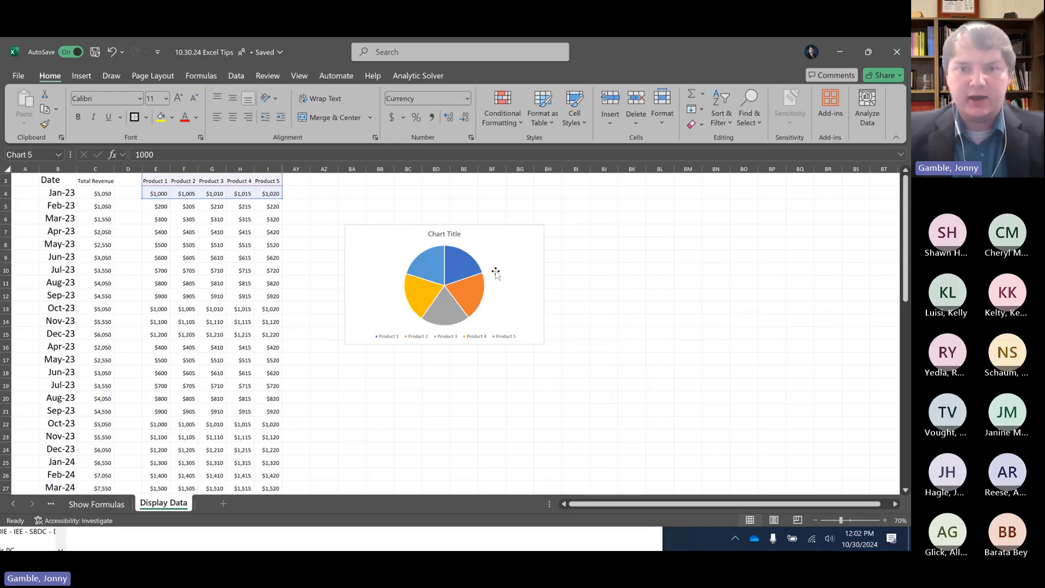
# Replace the Jan-23 formula for Product 2 in F4 with the value 100 and check the pie chart's slices
pyautogui.click(197, 196)
pyautogui.press('Right')
pyautogui.press('Right')
pyautogui.press('Left')
pyautogui.press('Left')
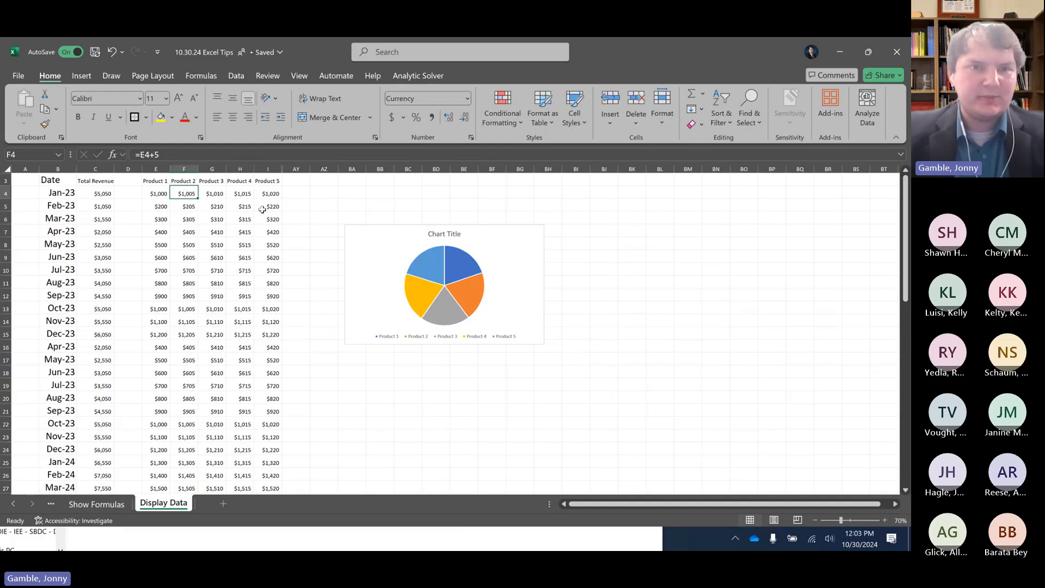
pyautogui.write('100')
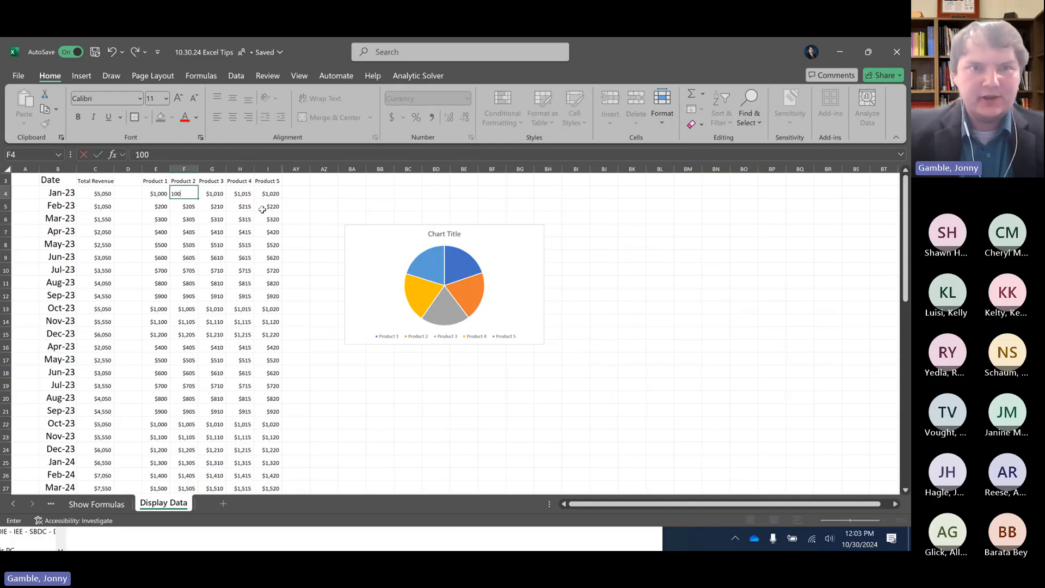
pyautogui.hotkey('ctrl', 'Return')
pyautogui.press('Right')
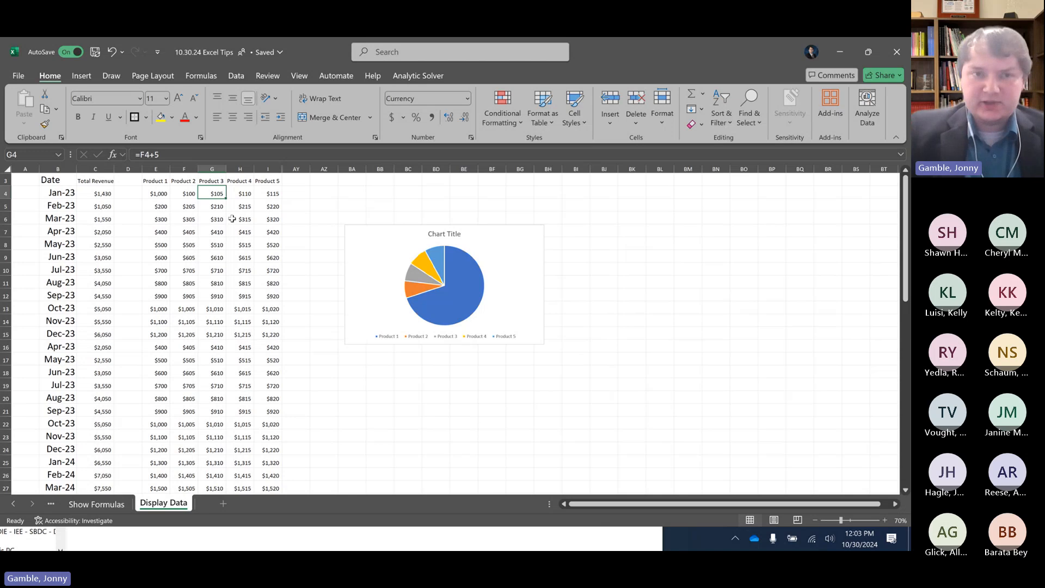
pyautogui.click(507, 270)
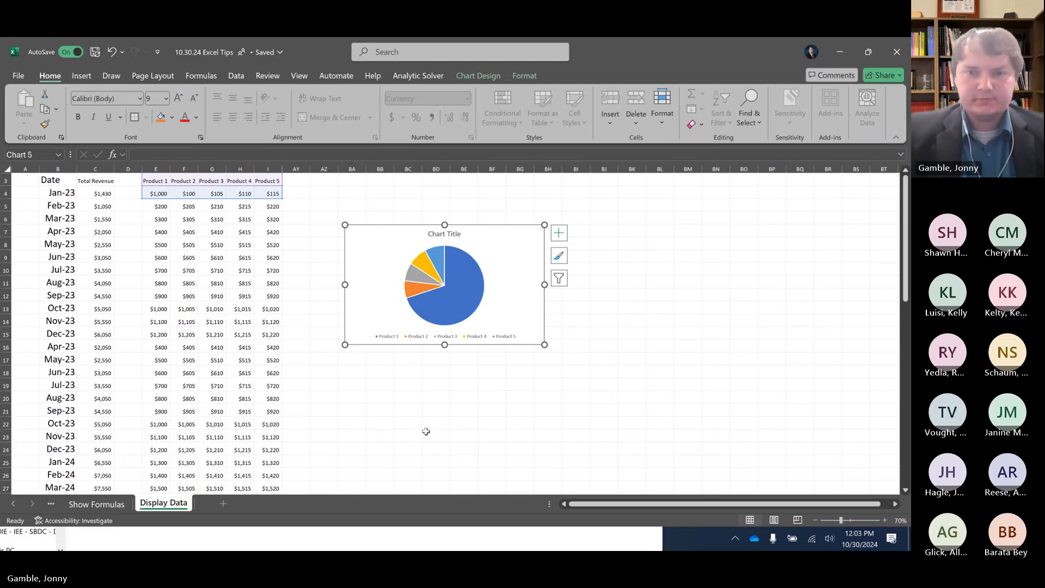
pyautogui.click(409, 397)
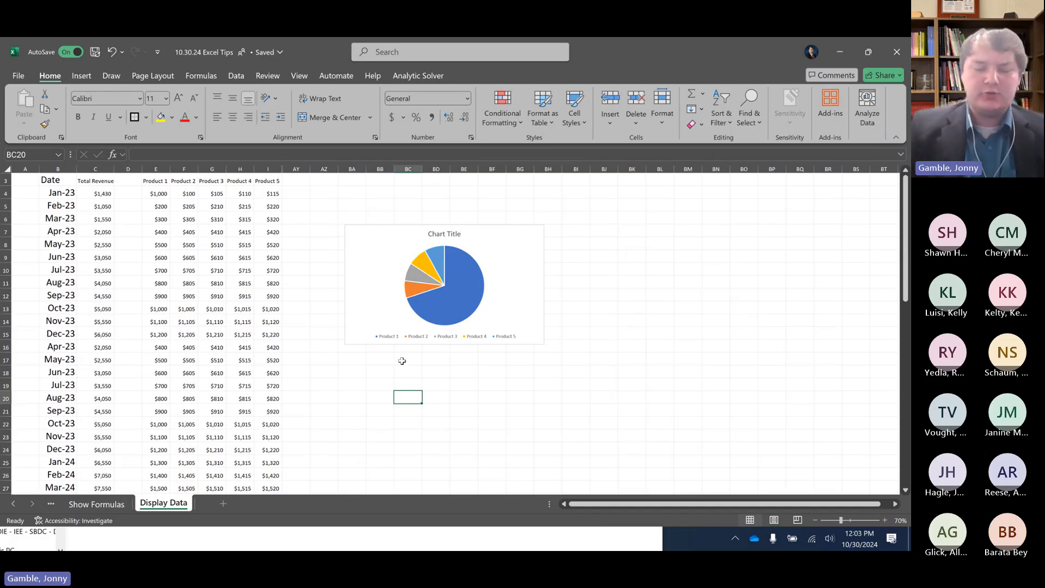
# Dock the workbook beside the PowerPoint presentation and advance the slides to Outlook Starter Tips, slide 17
pyautogui.press('super+Right')
pyautogui.click(309, 166)
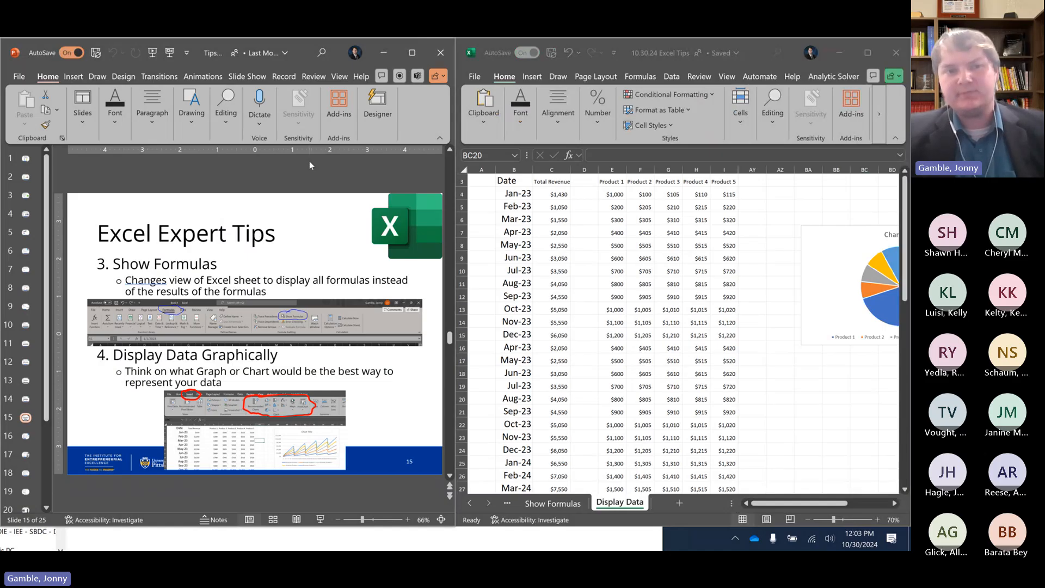
pyautogui.scroll(-1, 309, 164)
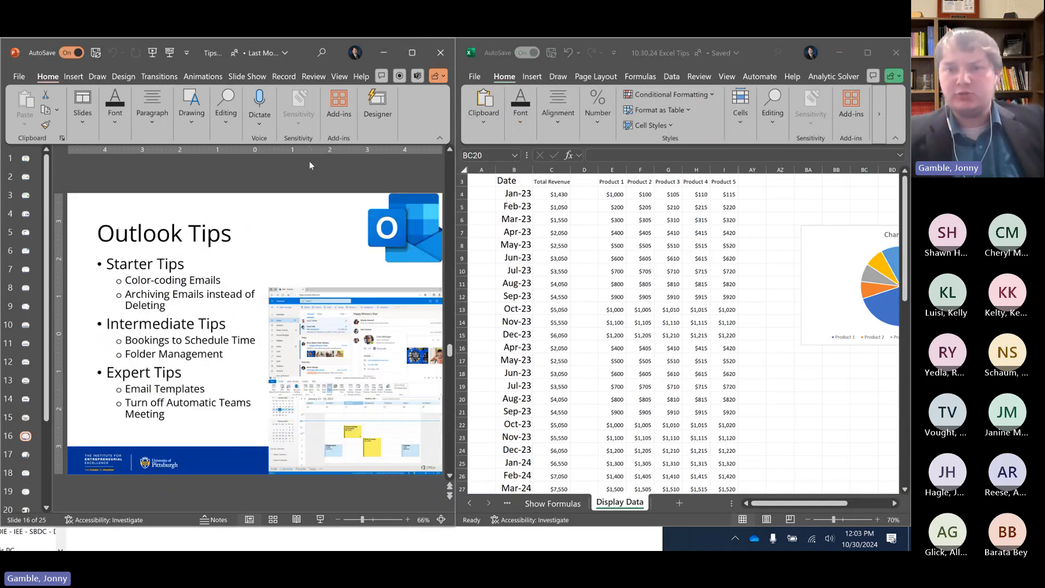
pyautogui.scroll(-1, 309, 162)
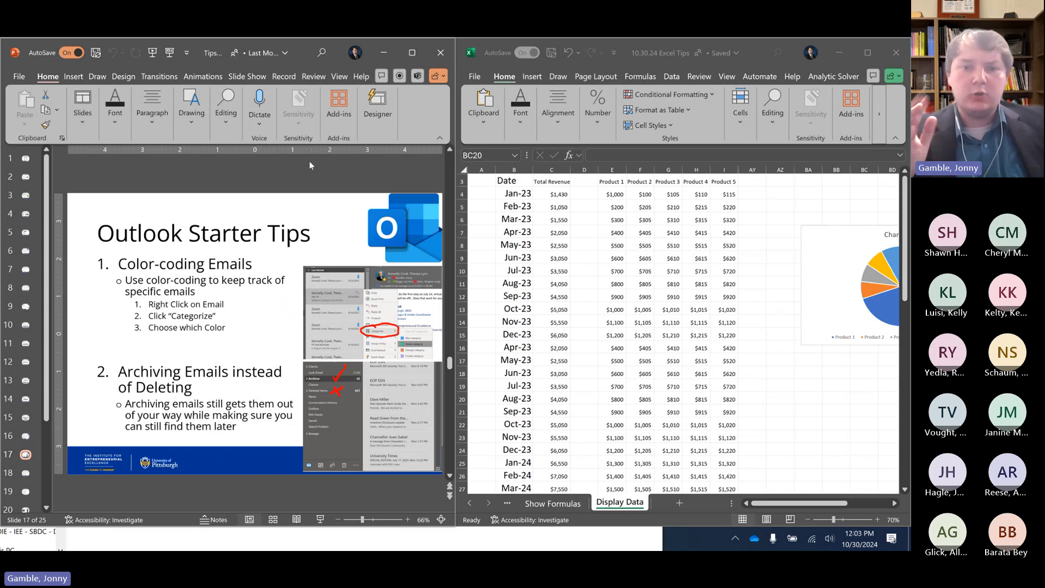
# Switch to the main Outlook window, show the SBDC Events/Backup folder, and dock the window beside the presentation
pyautogui.click(288, 536)
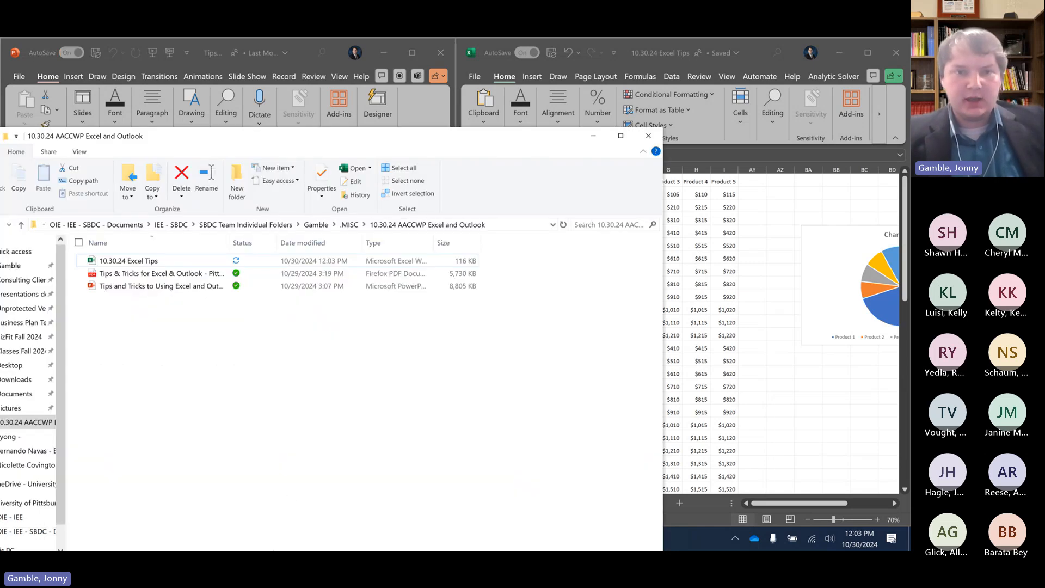
pyautogui.click(592, 138)
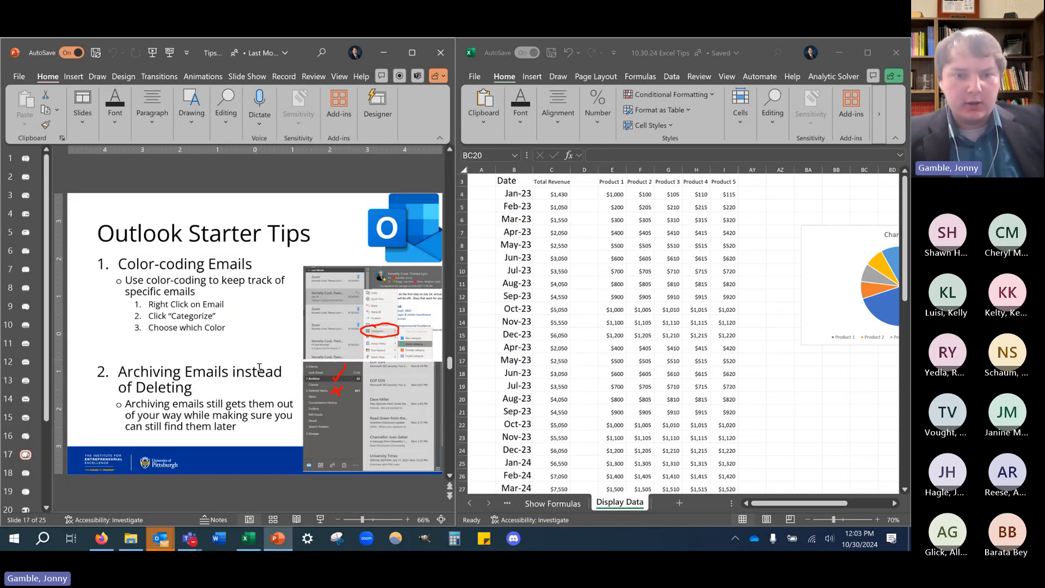
pyautogui.moveTo(161, 531)
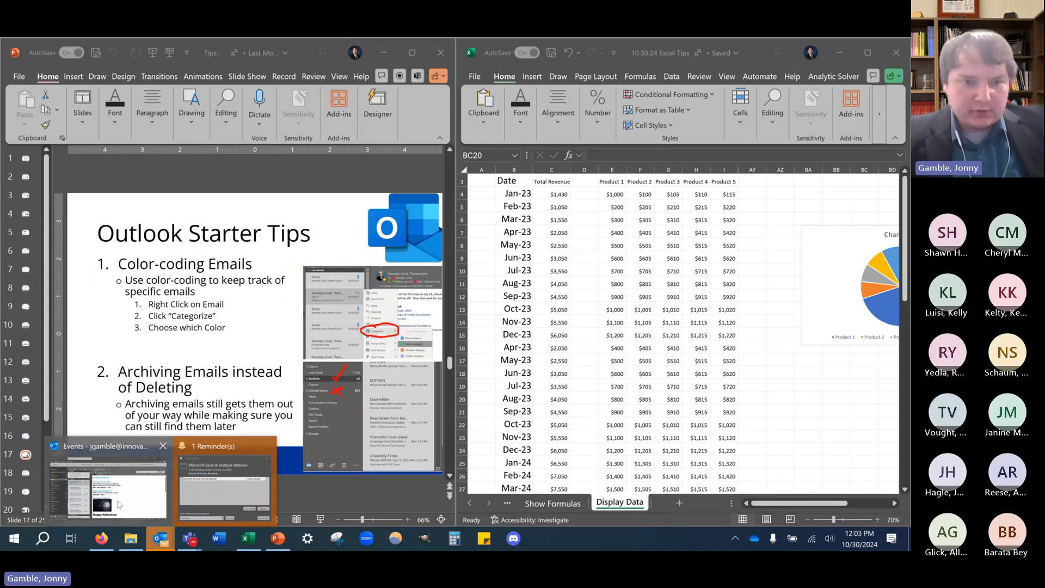
pyautogui.click(132, 467)
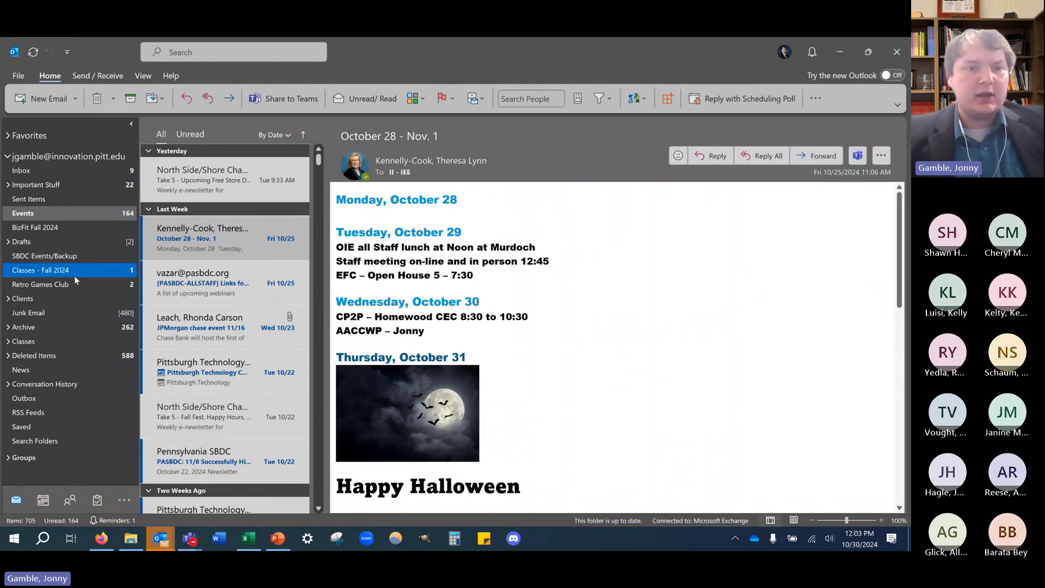
pyautogui.click(60, 259)
pyautogui.press('super+Right')
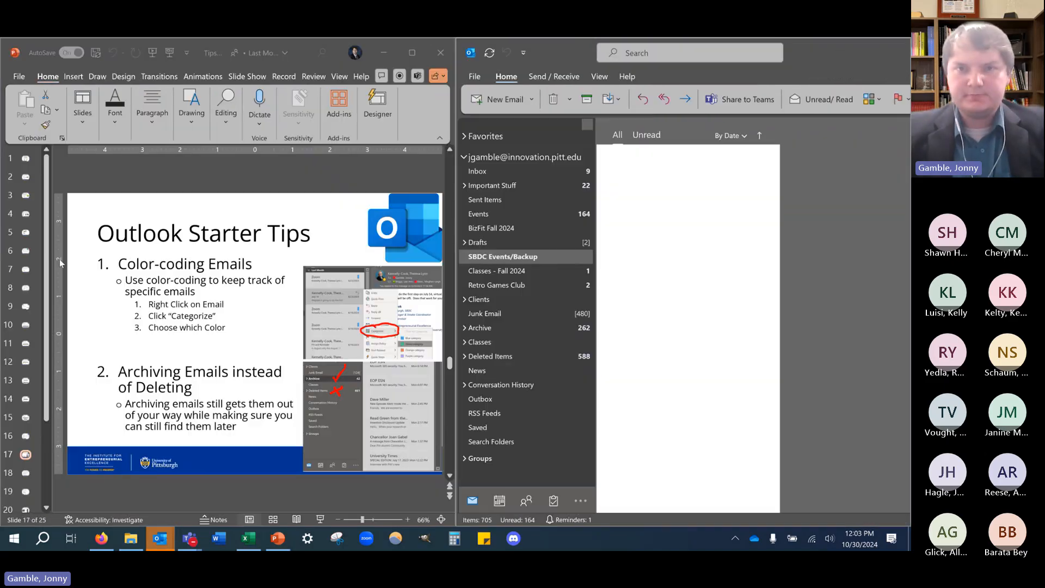